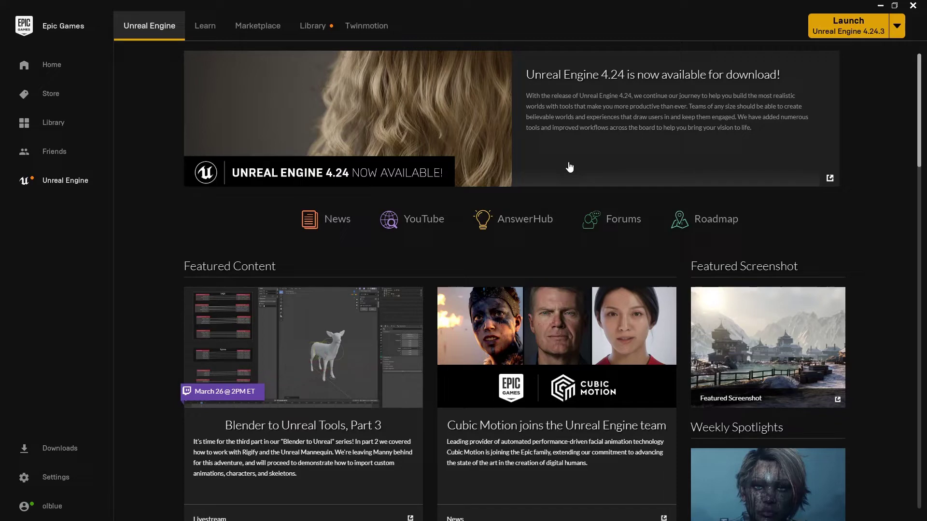
- Launch Unreal Engine 4.24.3 from the library and start a new Games project based on the First Person template
click(322, 30)
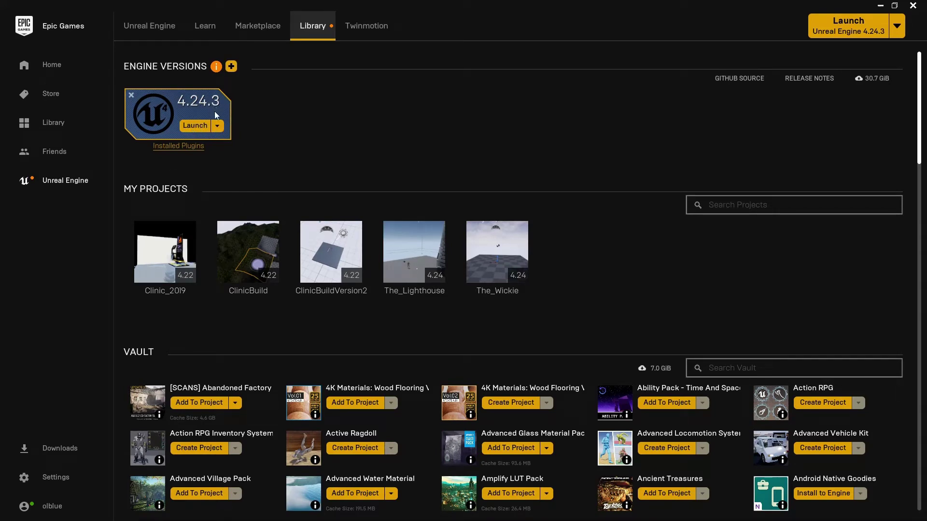
click(197, 127)
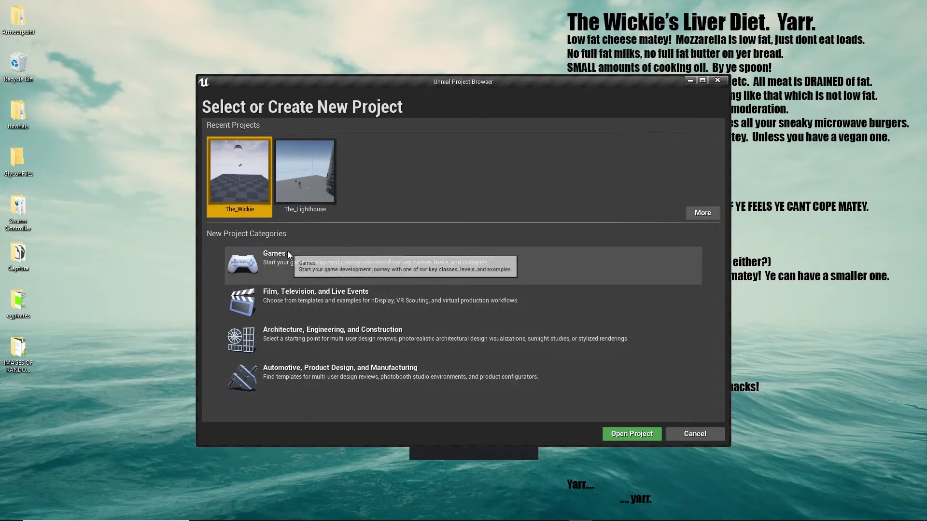
click(286, 263)
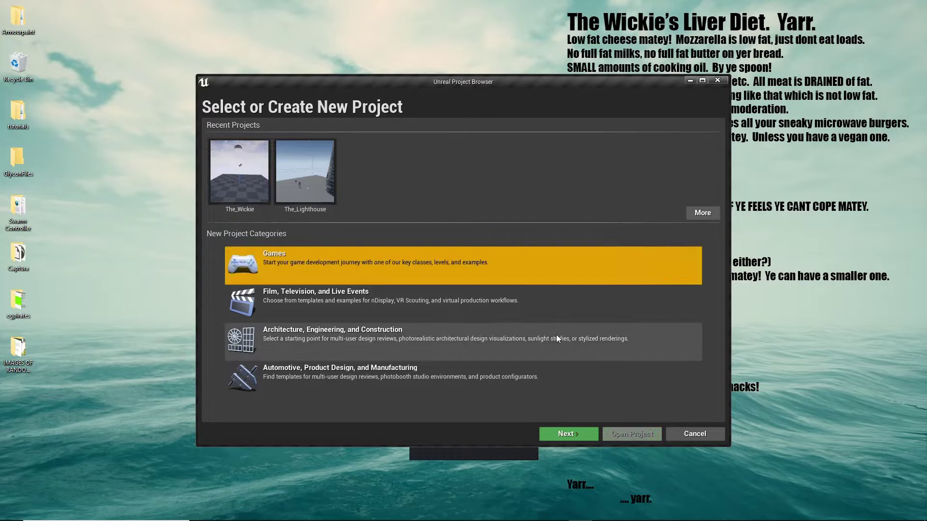
click(558, 433)
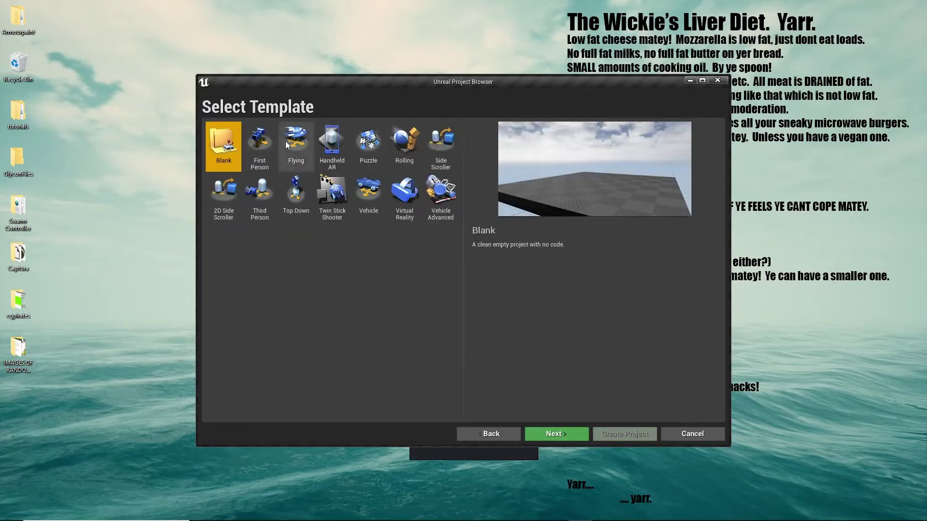
click(269, 143)
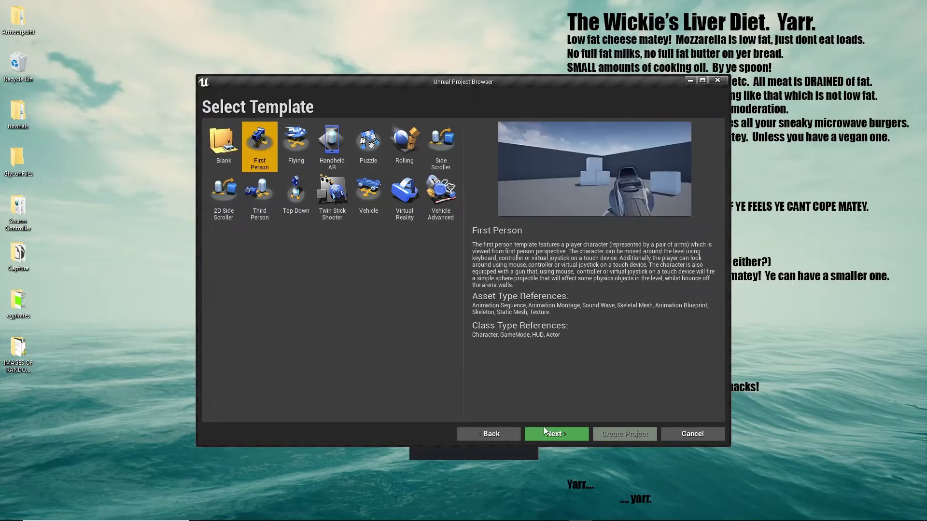
click(554, 434)
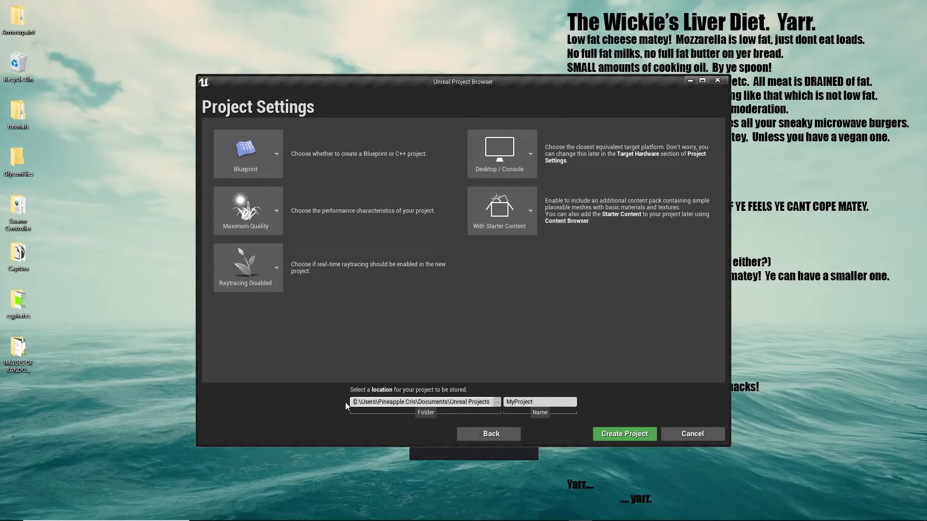
- Change the project folder's drive to U:, name the project Sandbox and create it
text(U)
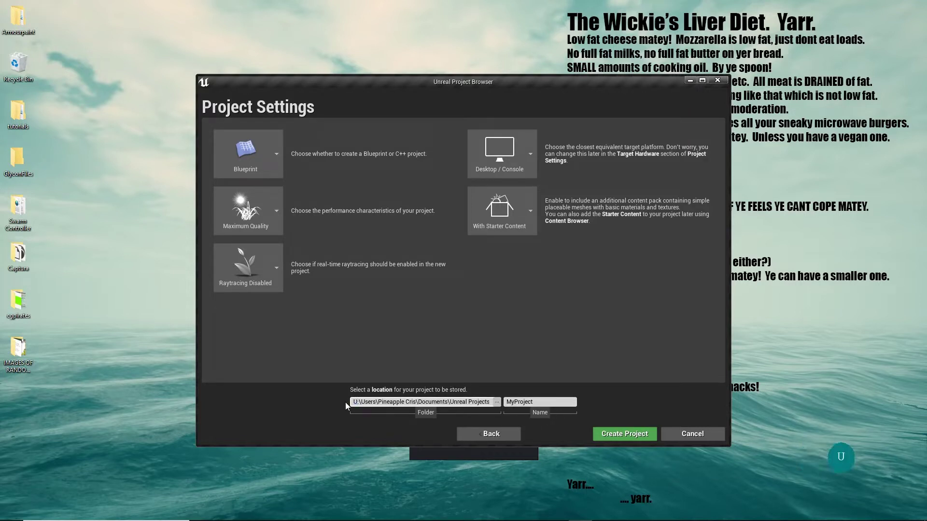
click(519, 402)
text(Sandbox)
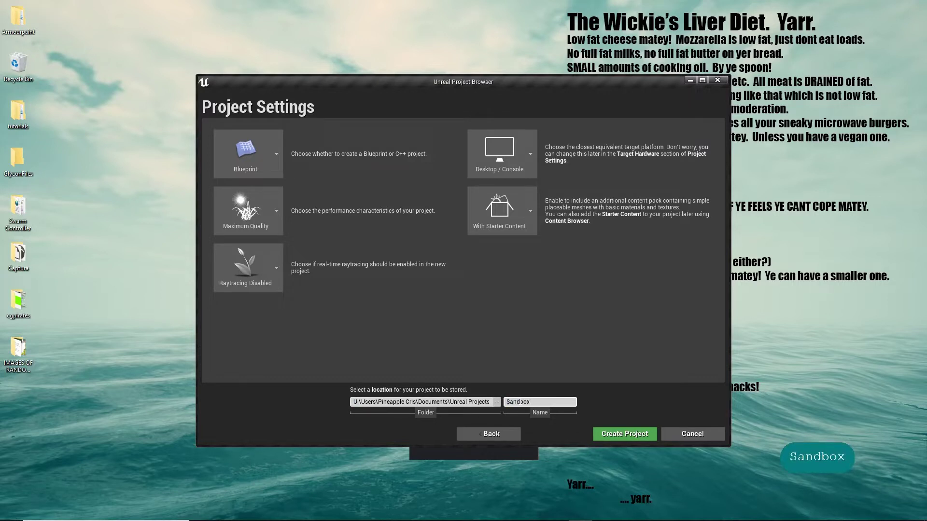
click(665, 405)
click(646, 437)
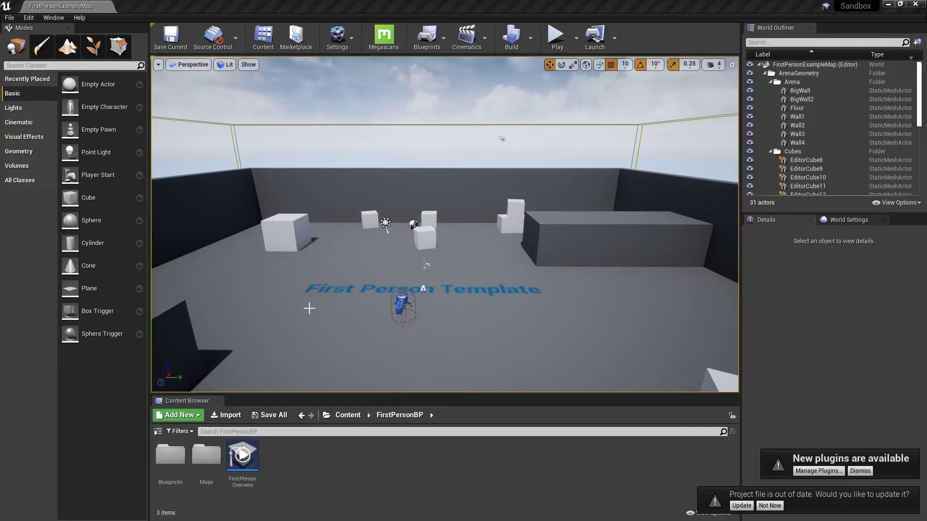
- Create a new level from the Default template
right_drag(377, 320, 420, 308)
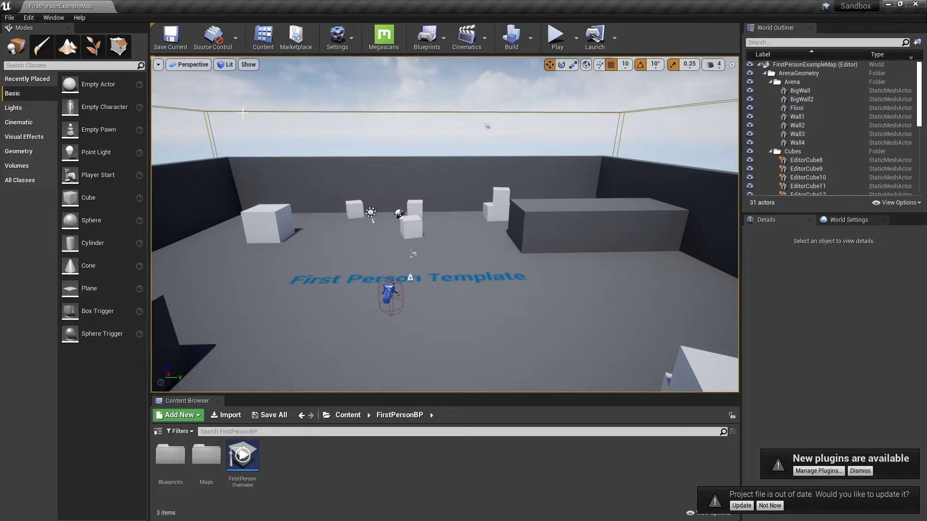
click(10, 18)
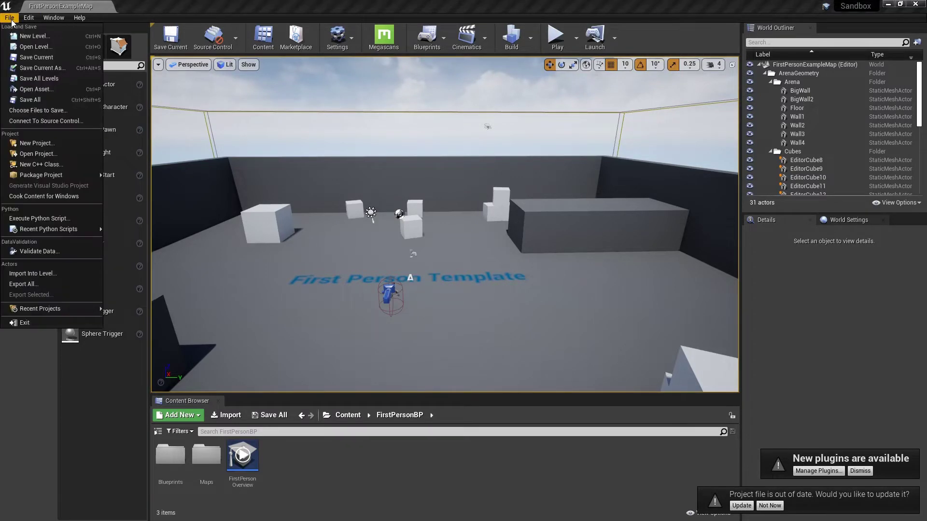
click(34, 36)
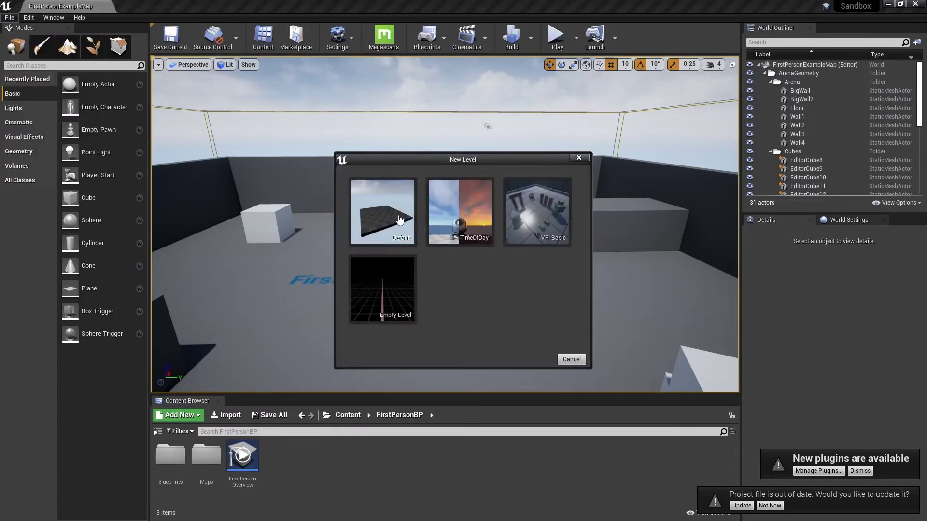
click(399, 220)
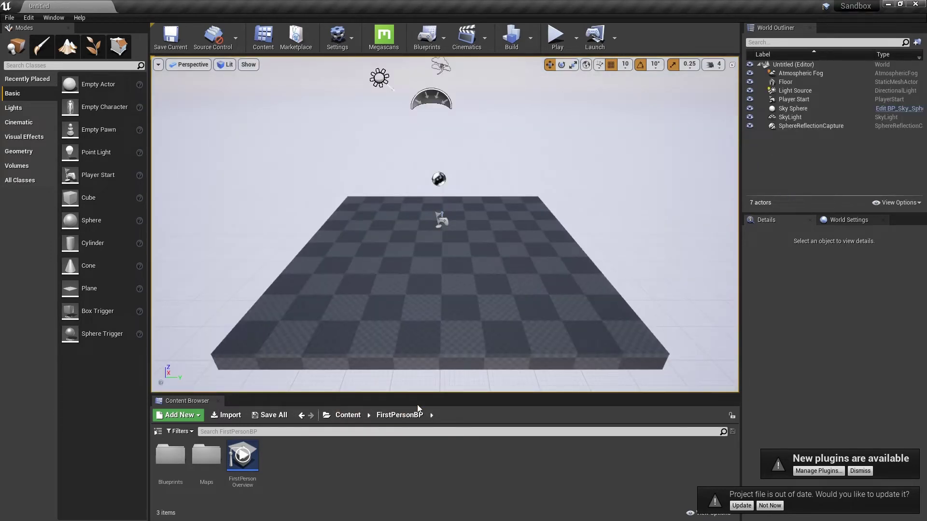
- Save the new level as sandbox1 in the Content folder and update the out-of-date project file
key(ctrl+s)
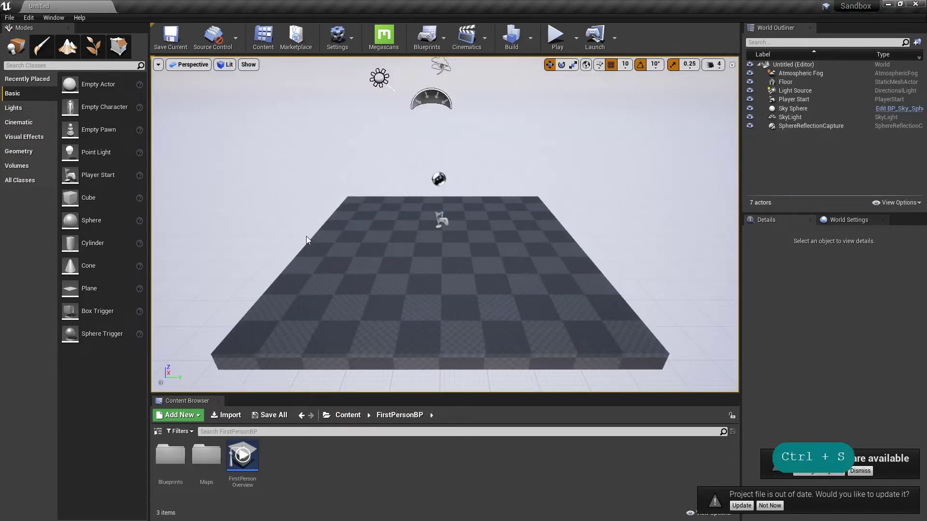
text(sandbox1)
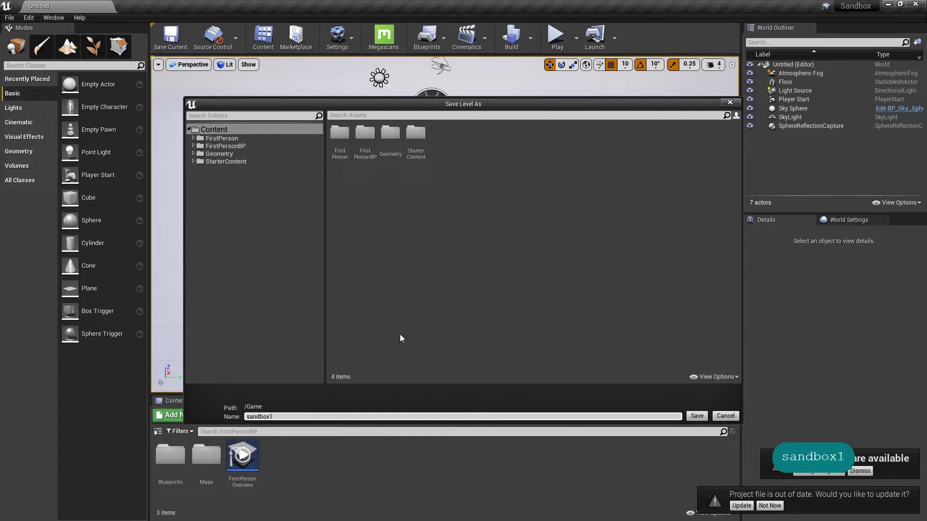
key(Return)
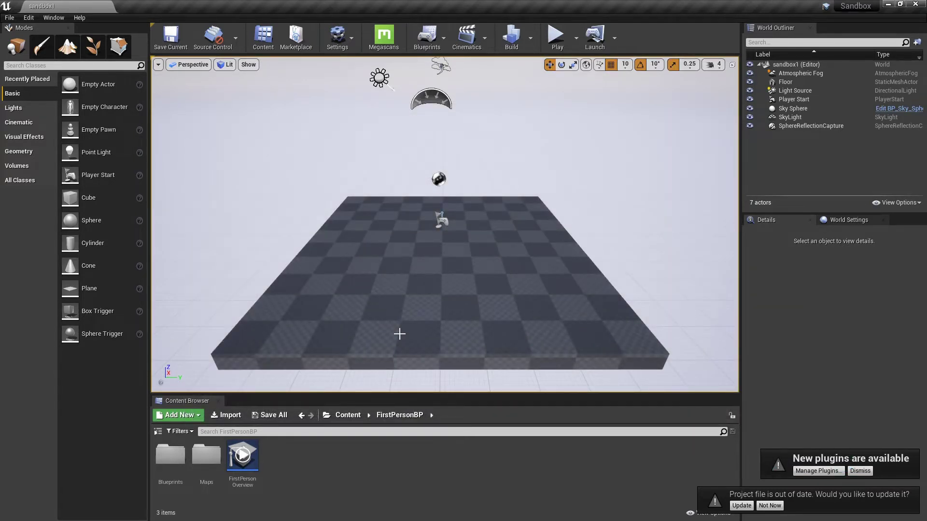
click(741, 505)
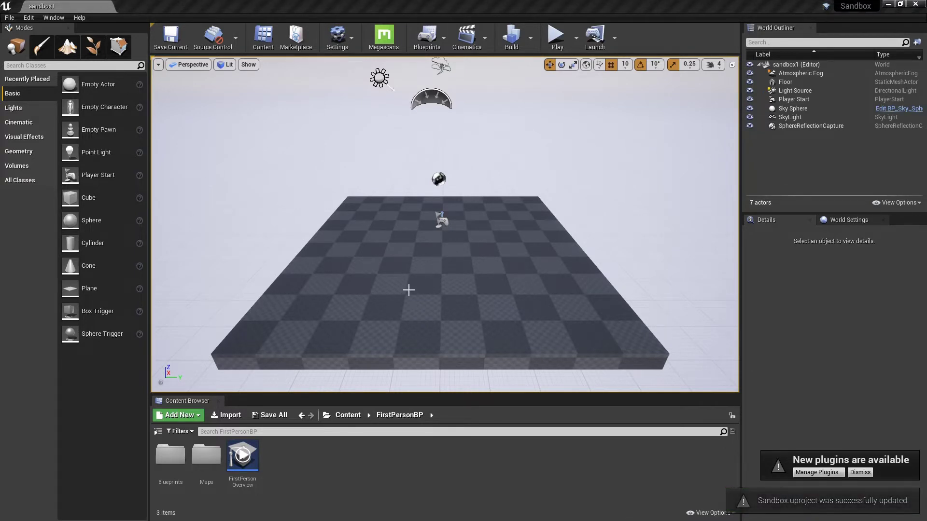
mouse_move(400, 278)
right_down()
mouse_move(421, 268)
mouse_move(497, 273)
mouse_move(401, 278)
right_up()
key(a)
key(s)
key(a)
key(w)
key(q)
- Find and launch Quixel Mixer
key(super)
text(mixer)
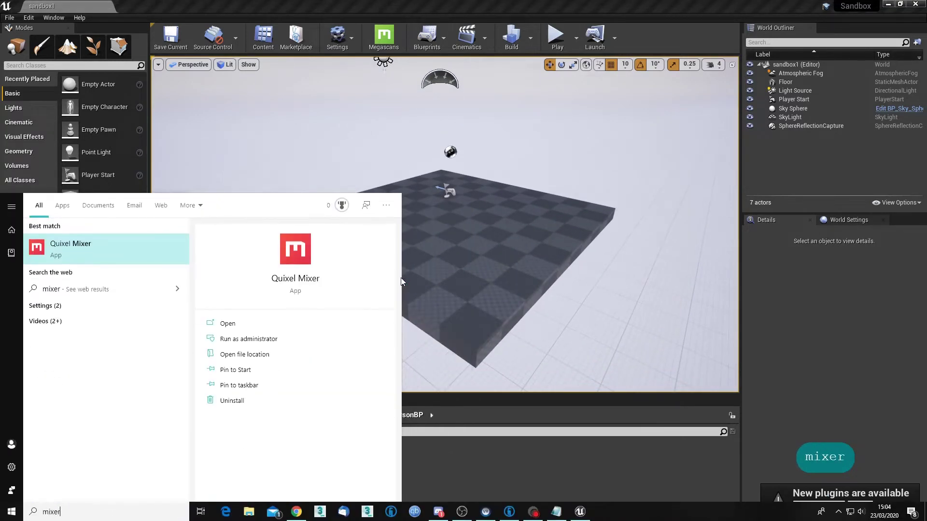
key(Return)
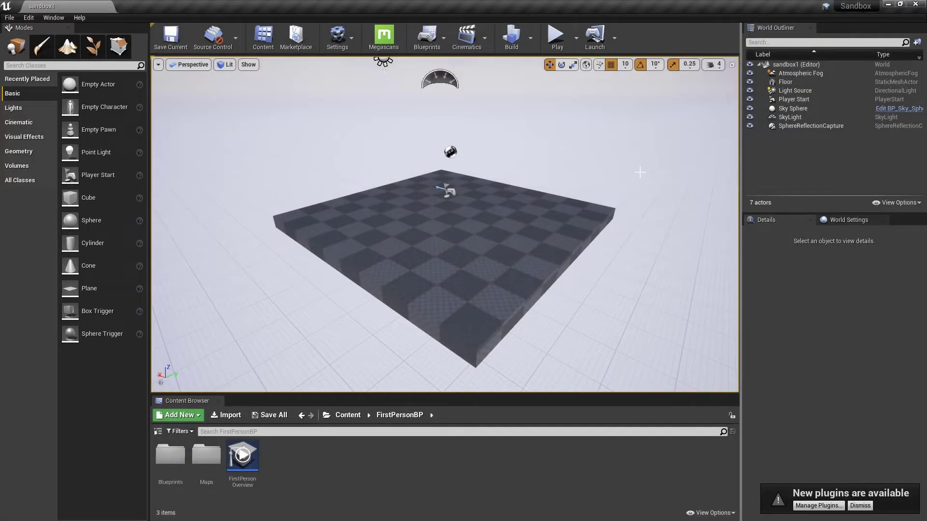
- Launch Quixel Bridge and answer its update prompt
key(super)
text(bridge)
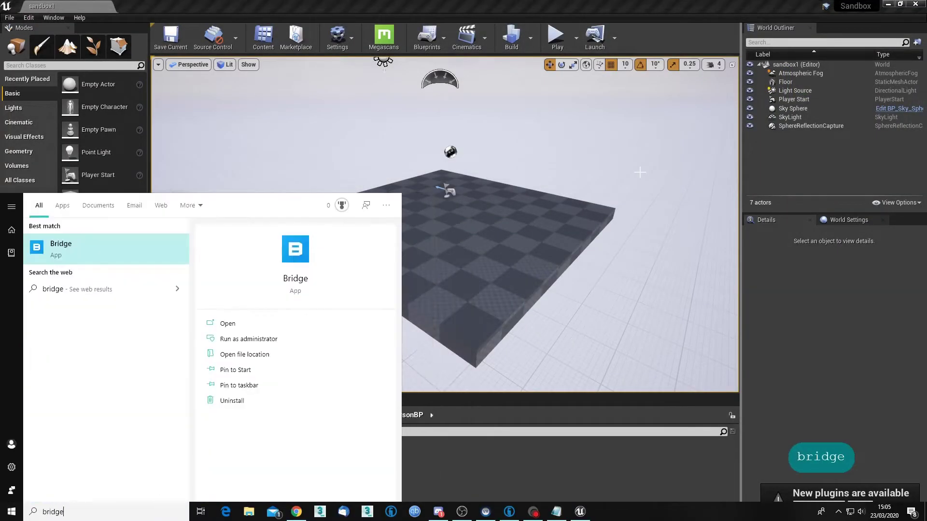
key(Return)
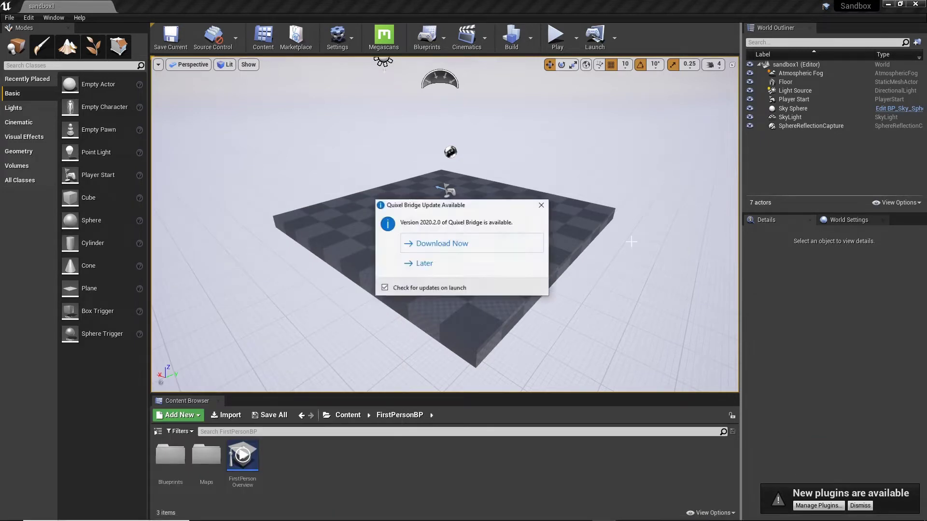
click(449, 258)
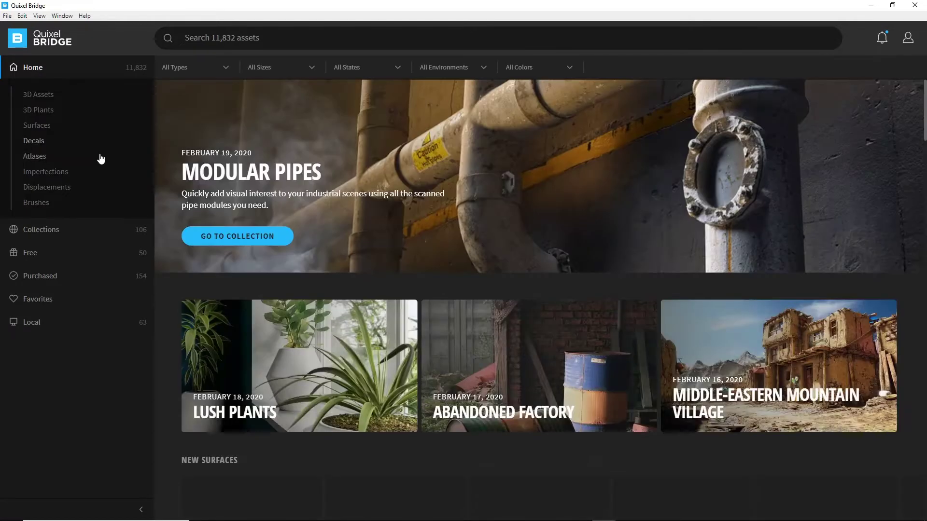
- Export the Common Fern plant from the local Megascans assets to Unreal Engine
click(33, 328)
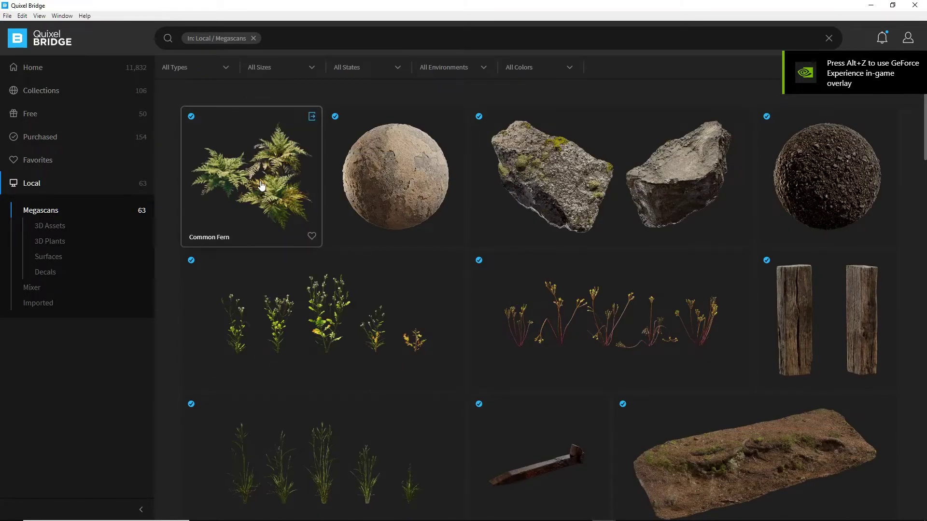
click(280, 206)
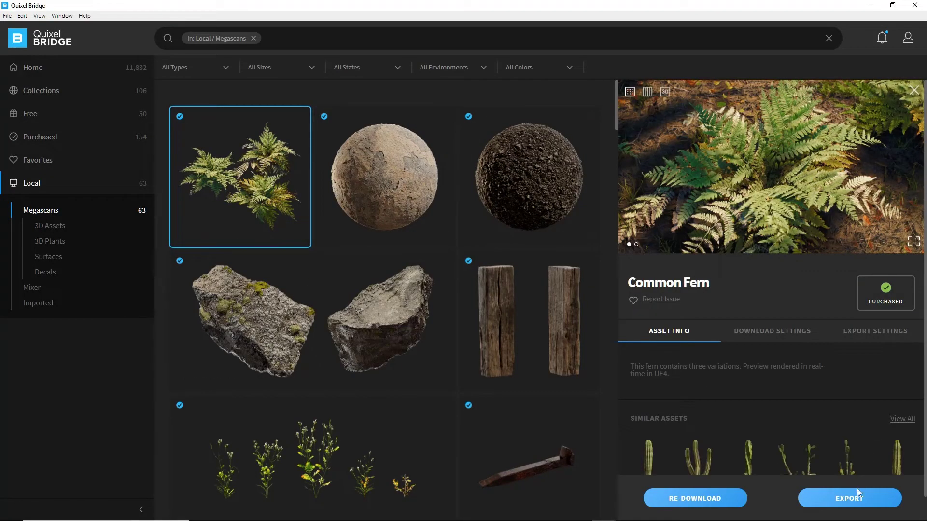
click(858, 494)
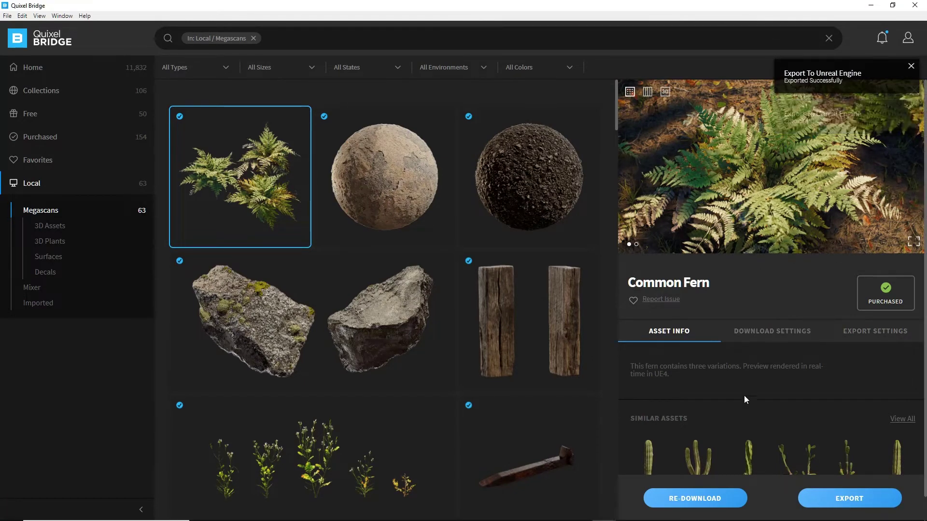
- Switch back to the Sandbox project in Unreal Editor and save all the imported Common Fern assets
key(alt+Tab)
key(alt+Tab)
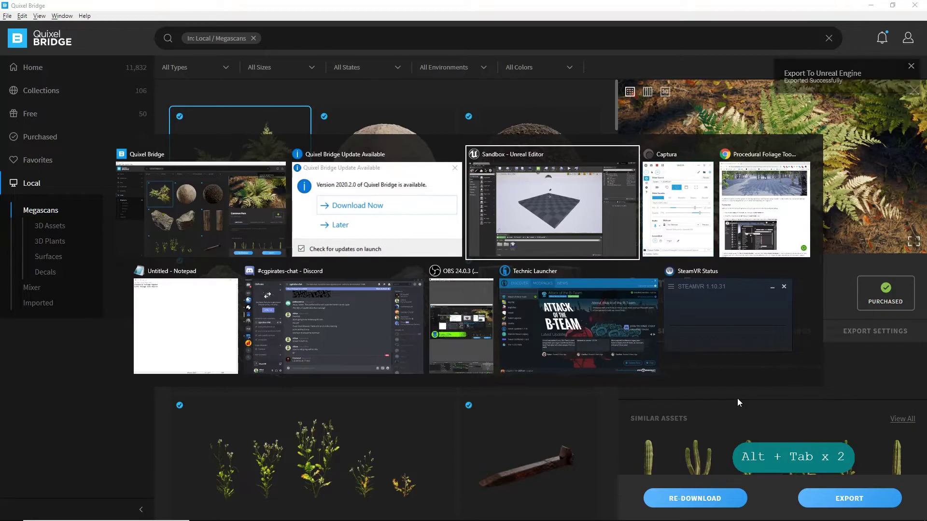
key(alt+Tab)
key(alt+Tab)
key(alt+Tab)
key(alt+Tab)
key(alt+Tab)
key(alt+Tab)
key(alt+Tab)
key(alt+Tab)
key(alt+Tab)
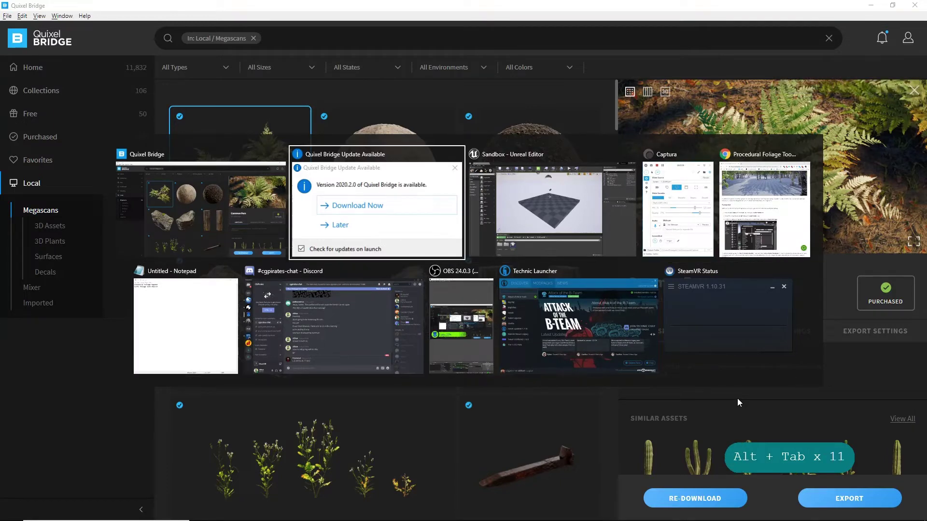
key(alt+Tab)
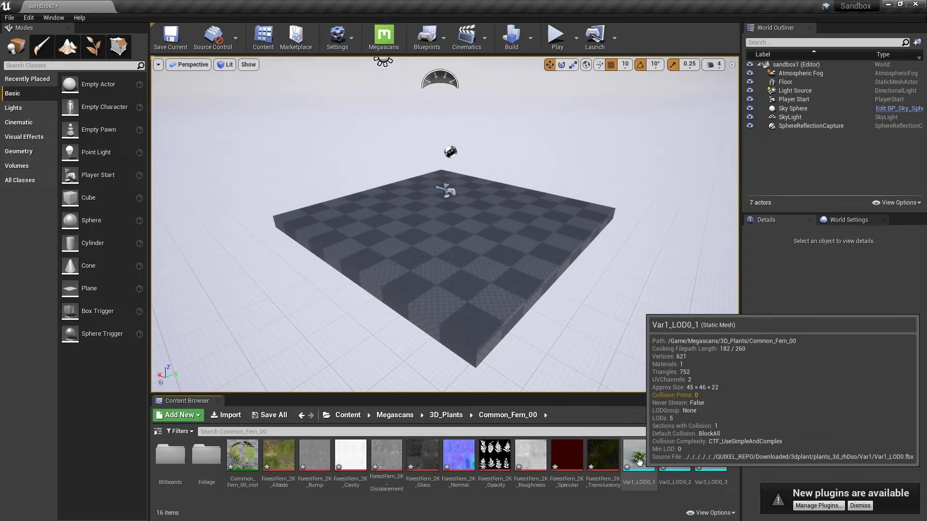
key(ctrl+a)
key(ctrl+s)
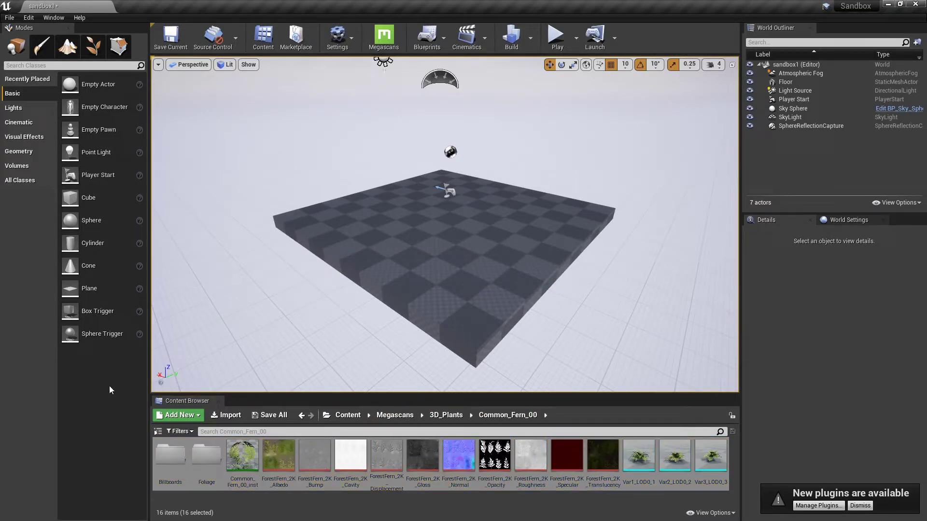
- Open Content Browser 2 as an additional asset browser in the editor
click(53, 17)
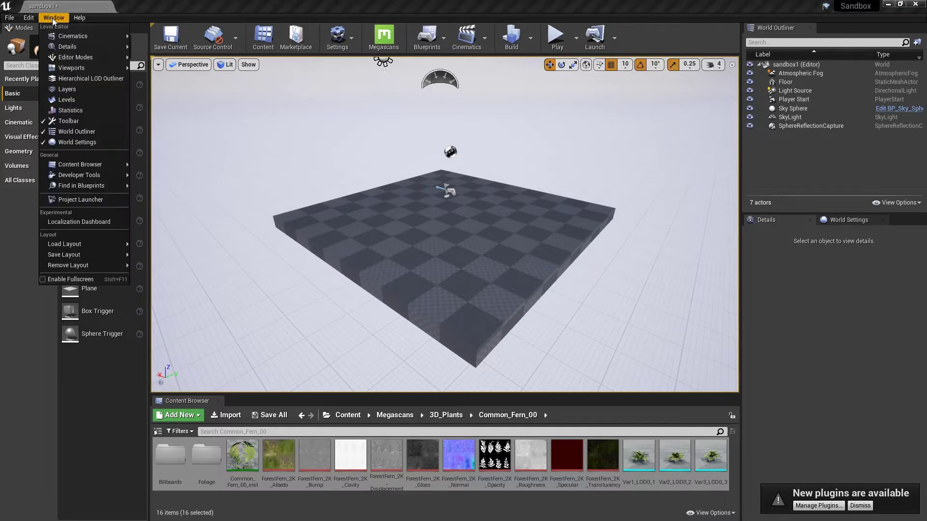
mouse_move(67, 44)
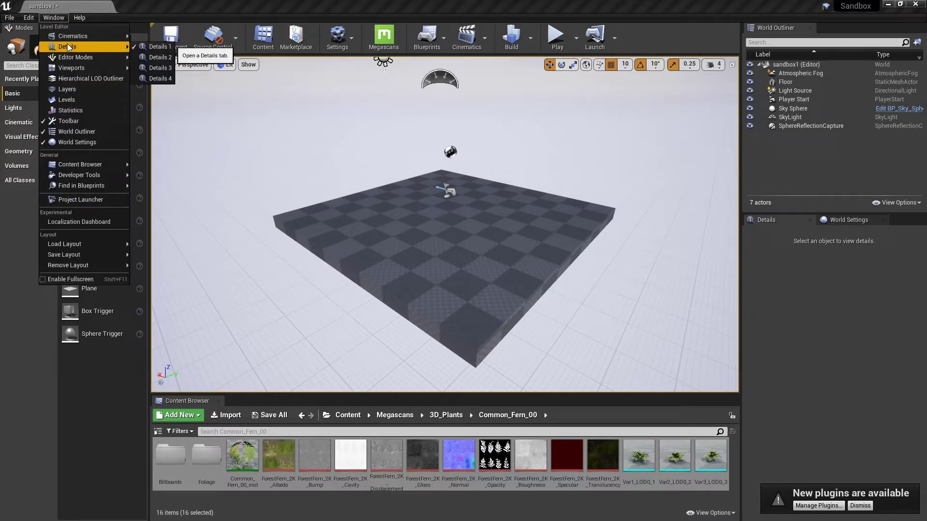
mouse_move(102, 164)
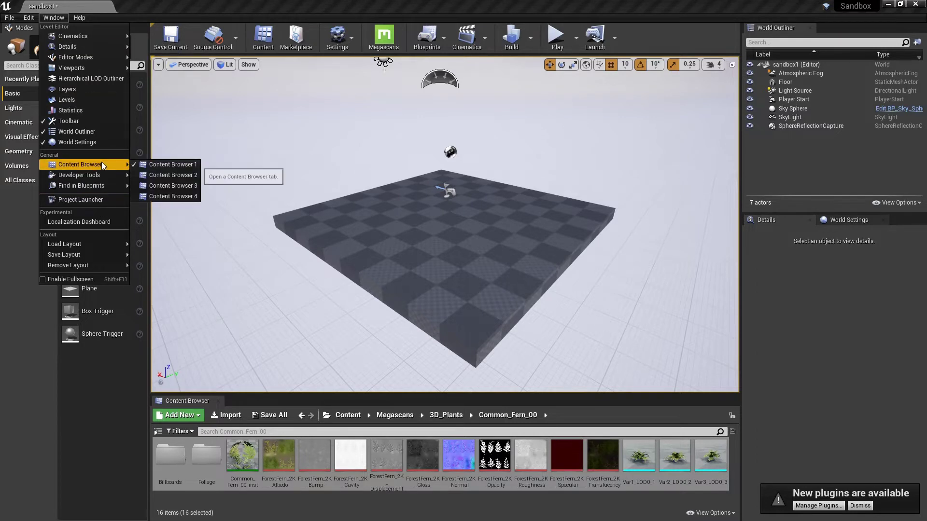
click(159, 175)
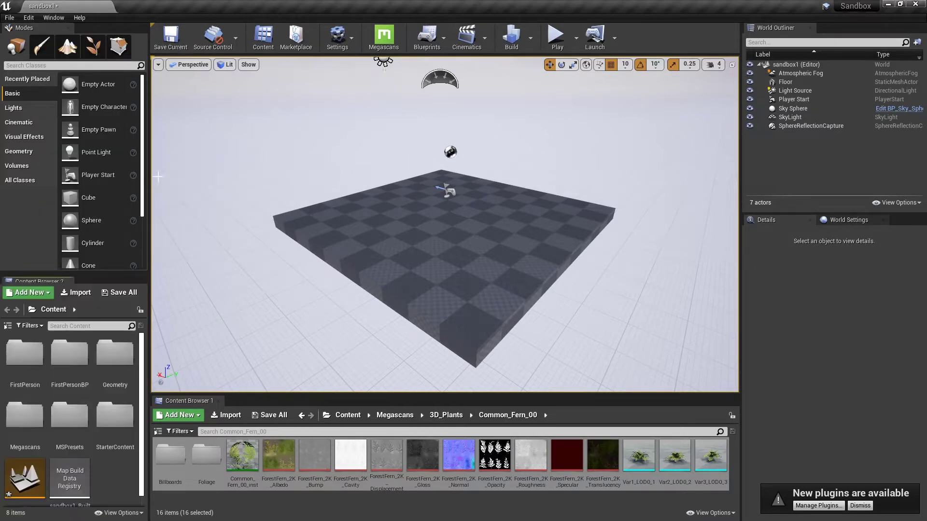
- Select the sandbox1 level in the second content browser and save it
click(35, 470)
key(ctrl+s)
key(ctrl+s)
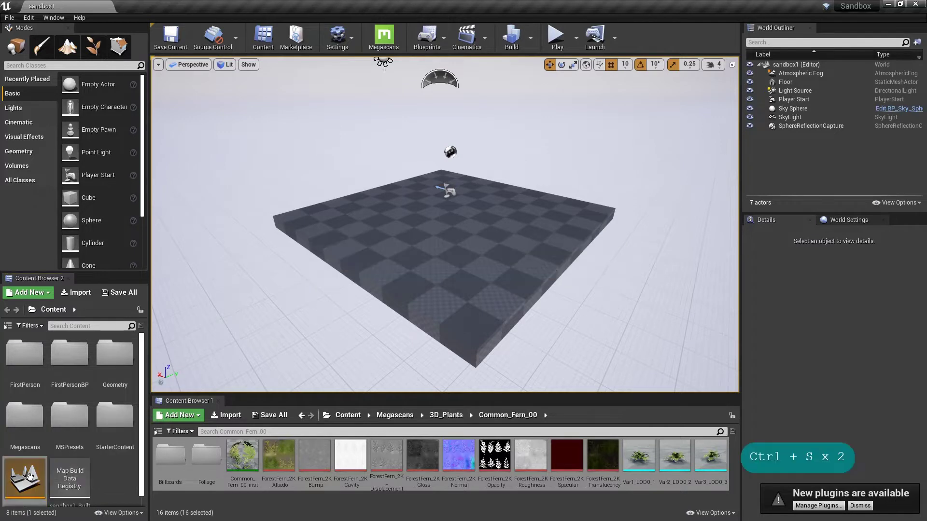
- Create a folder named Sandbox_Stuff in the root Content folder using the second content browser and open it
right_click(120, 468)
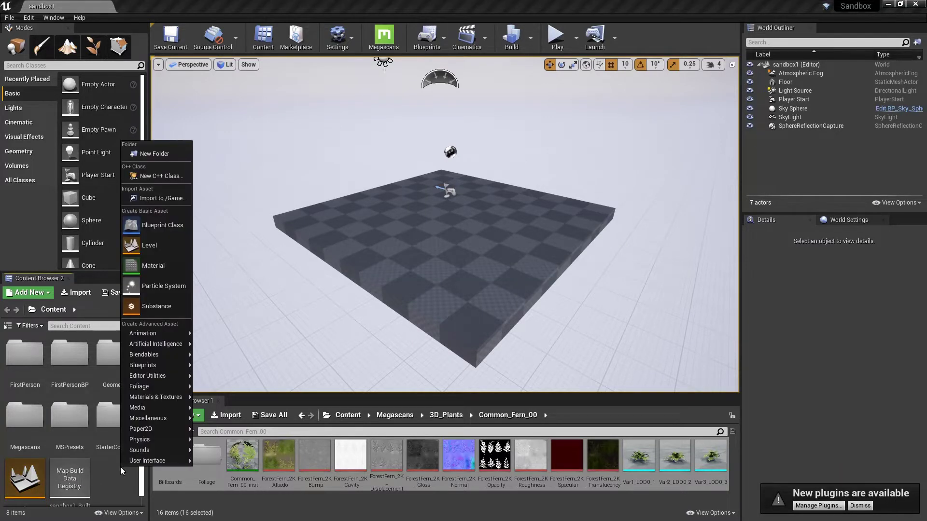
click(164, 153)
text(Sandbox Stuff)
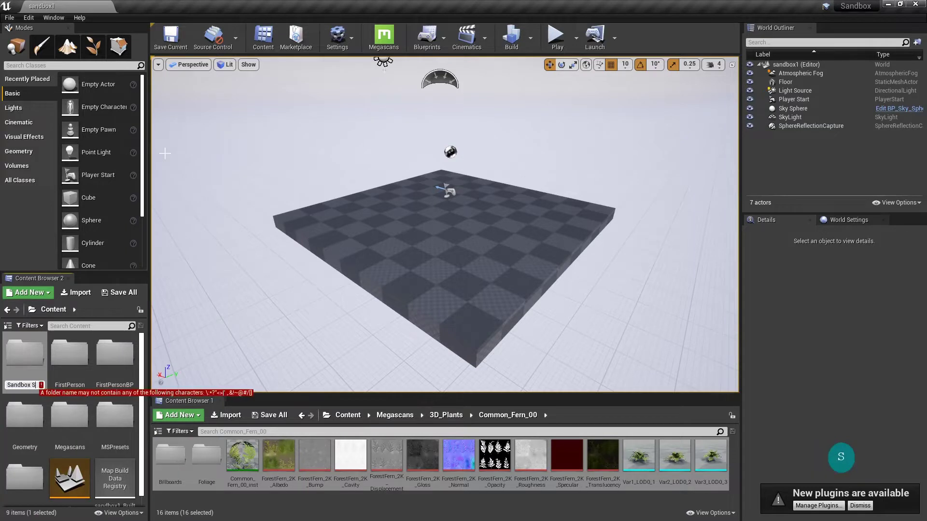
key(BackSpace)
key(BackSpace)
key(BackSpace)
key(BackSpace)
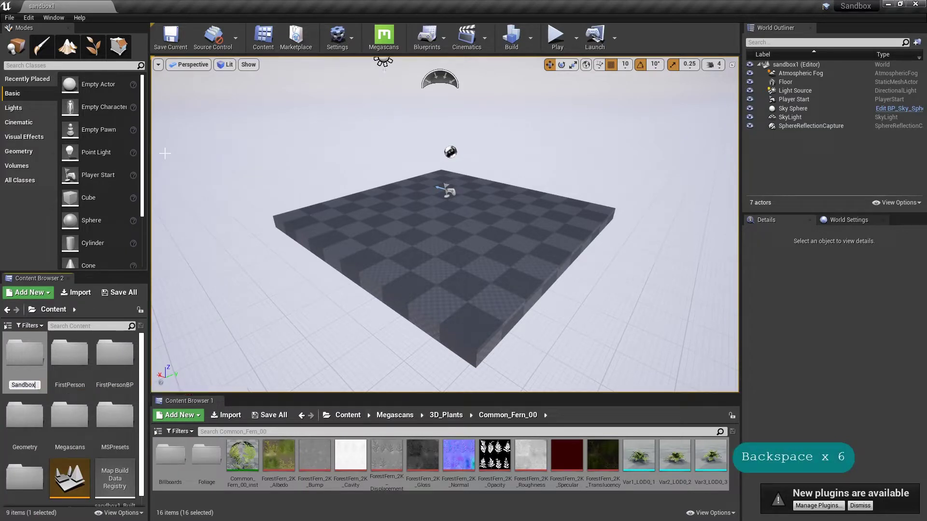
text(_Stuff)
key(Return)
key(Return)
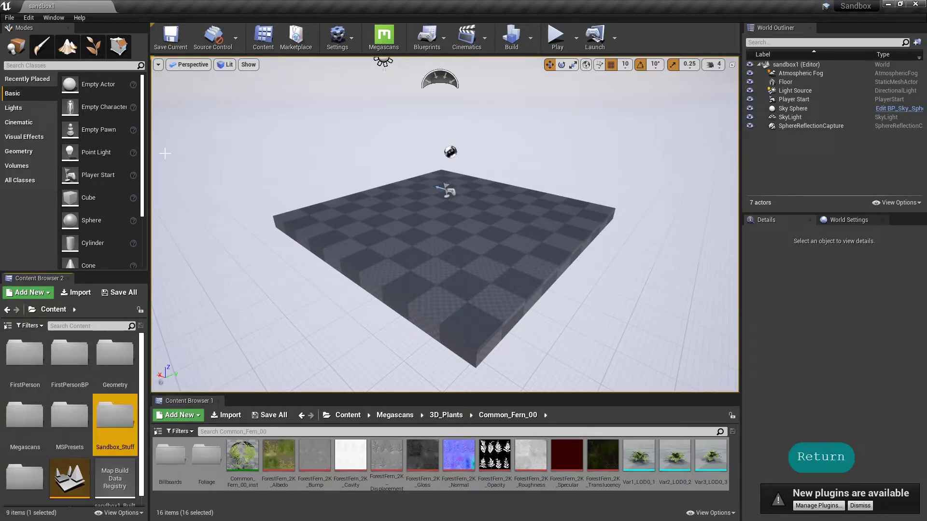
- Create a subfolder named Foliage inside the Sandbox_Stuff folder
right_click(86, 364)
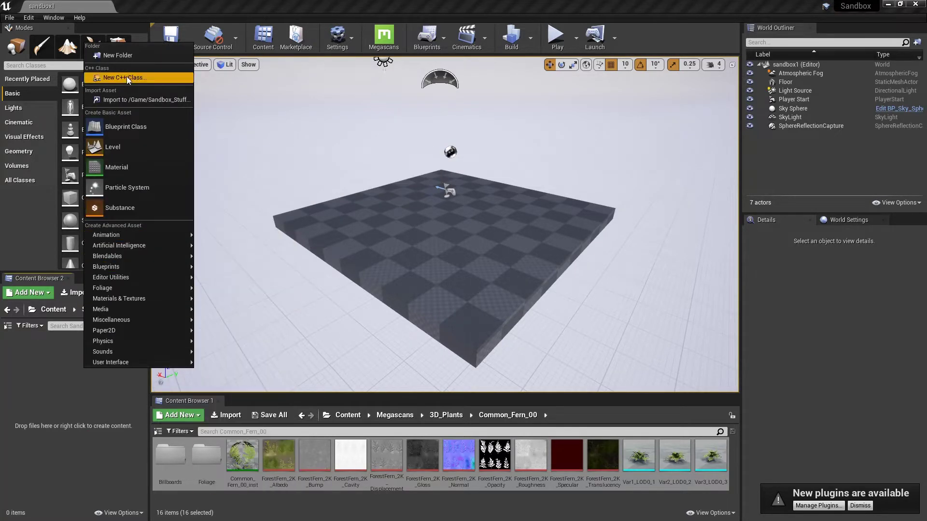
click(129, 52)
text(Foliage)
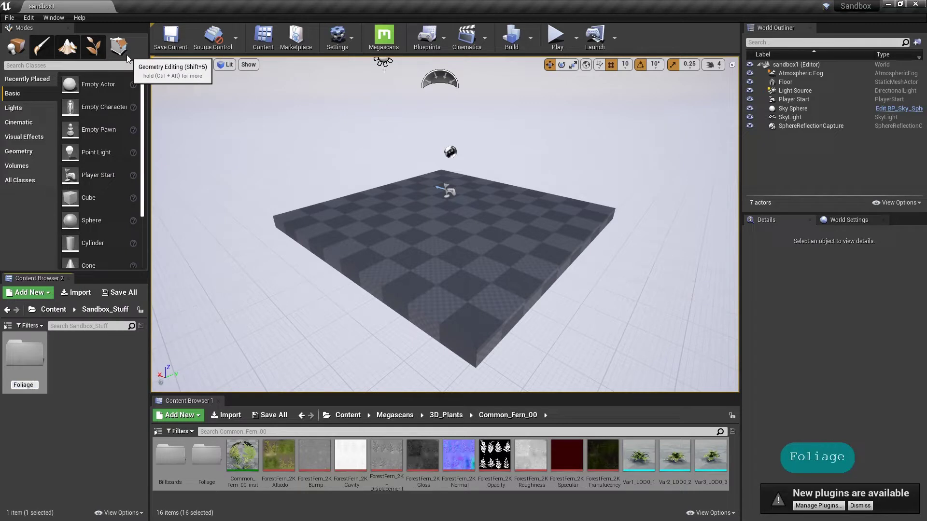
key(Return)
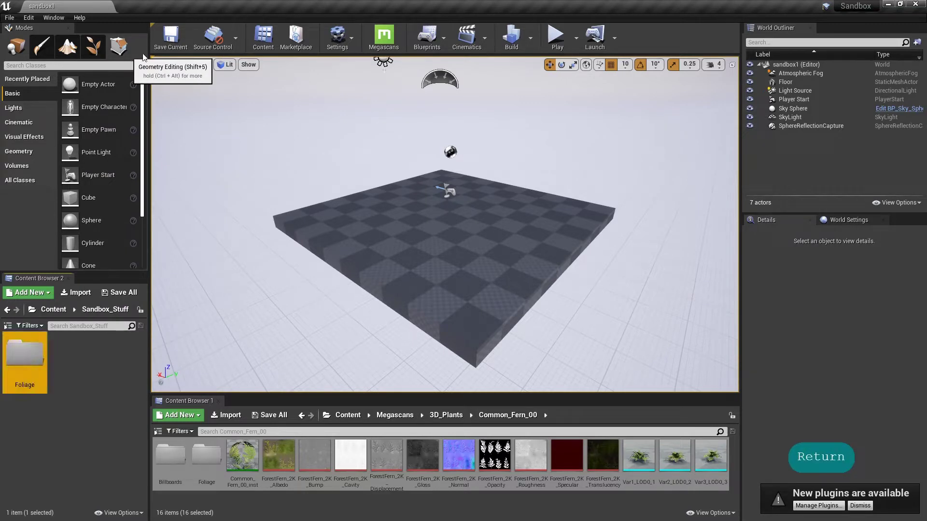
- Copy the Var1_LOD0_1, Var2_LOD0_2 and Var3_LOD0_3 fern meshes from Common_Fern_00 into the new Foliage folder
double_click(27, 356)
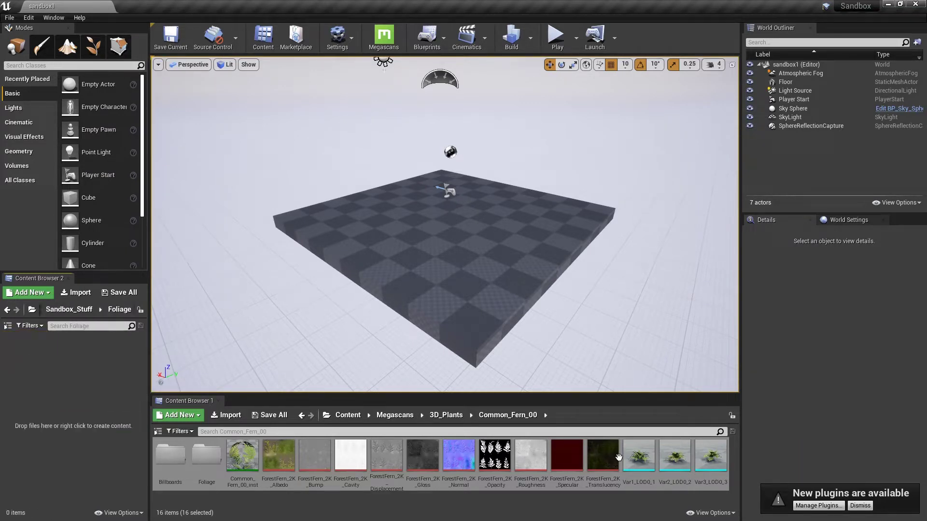
click(698, 457)
shift+click(643, 458)
drag(643, 458, 78, 392)
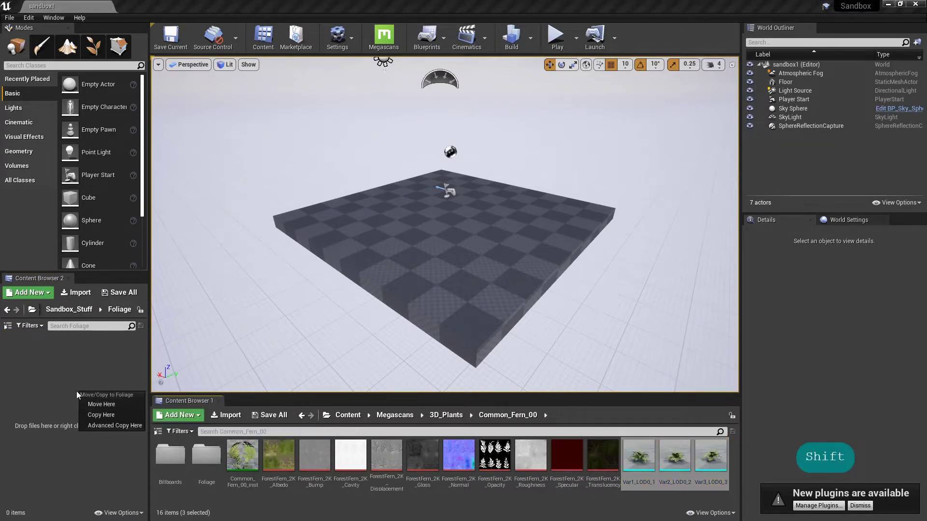
click(96, 415)
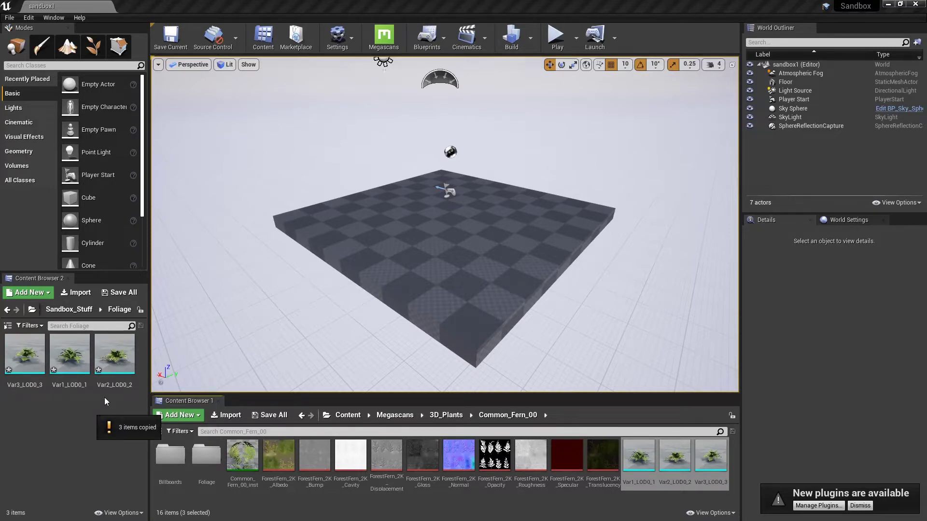
- Save all three copied fern meshes in the Foliage folder
click(115, 358)
shift+click(25, 358)
key(ctrl+s)
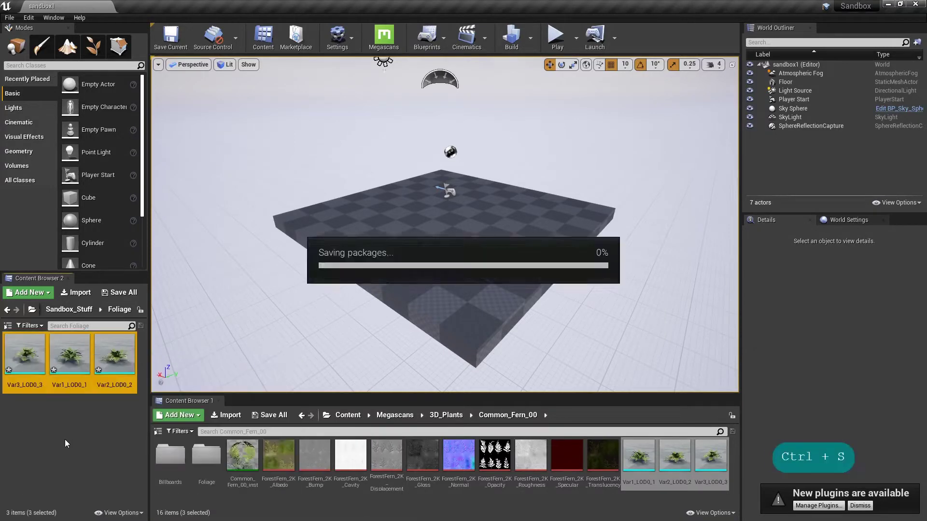
- Inspect the copied Var3_LOD0_3 fern from above in the static mesh editor and close it
click(20, 365)
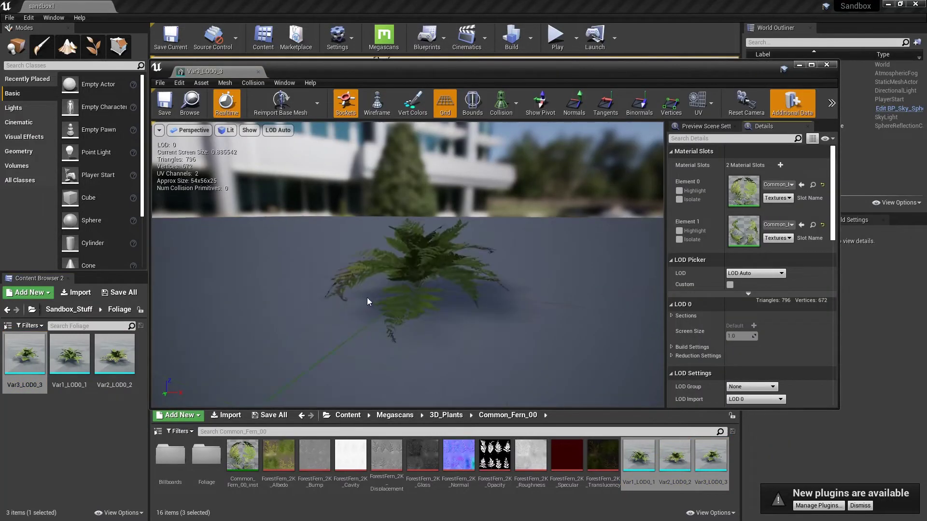
alt+drag(367, 298, 345, 222)
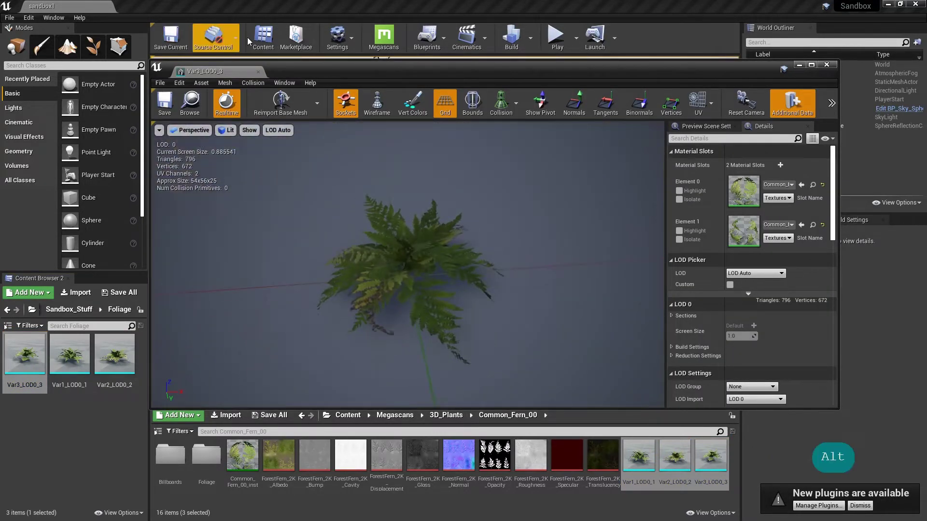
click(258, 72)
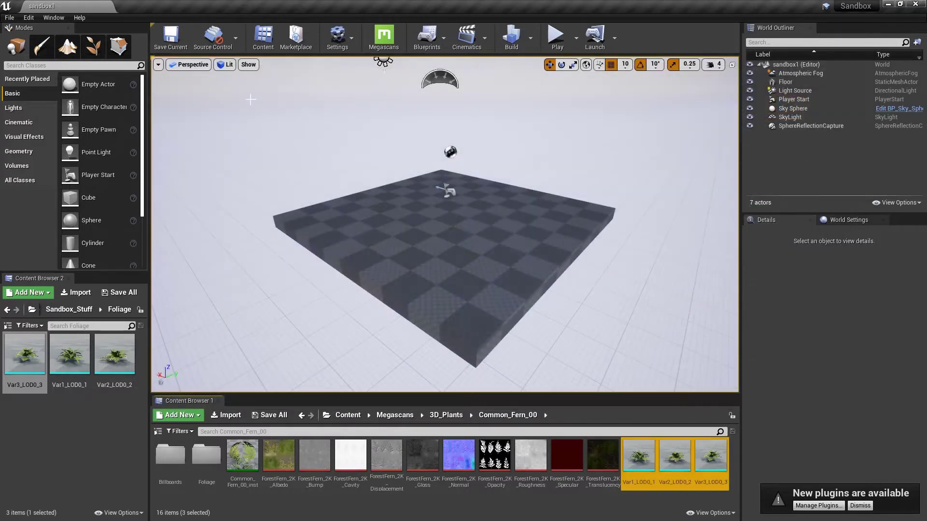
- Enable Procedural Foliage in the experimental editor preferences and close the preferences
click(222, 268)
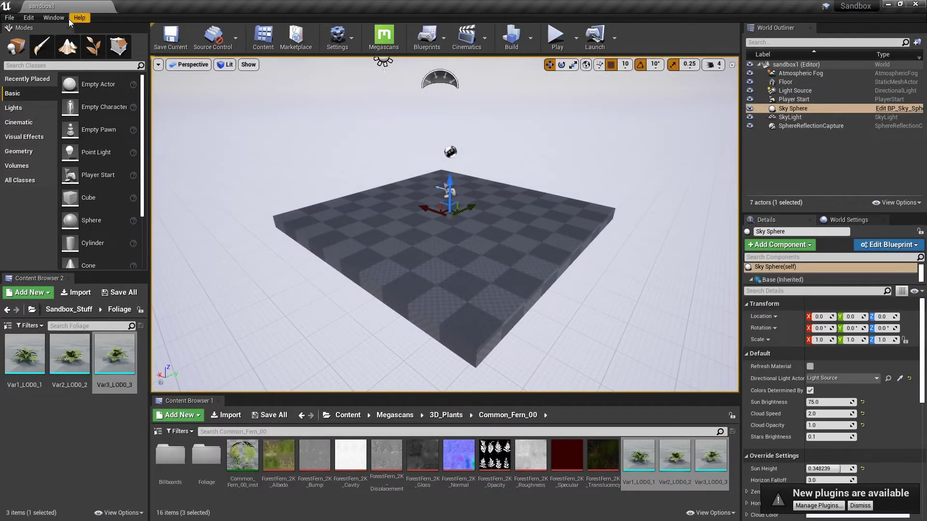
click(32, 22)
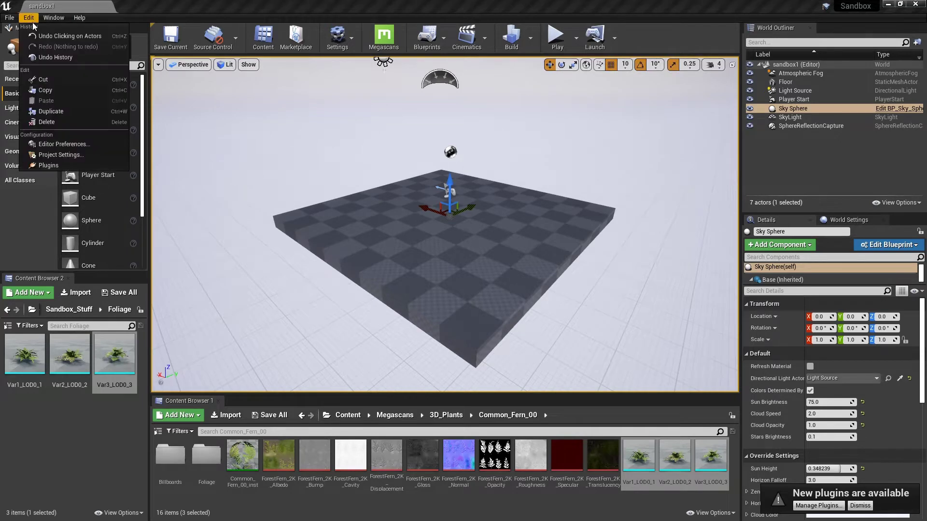
click(55, 144)
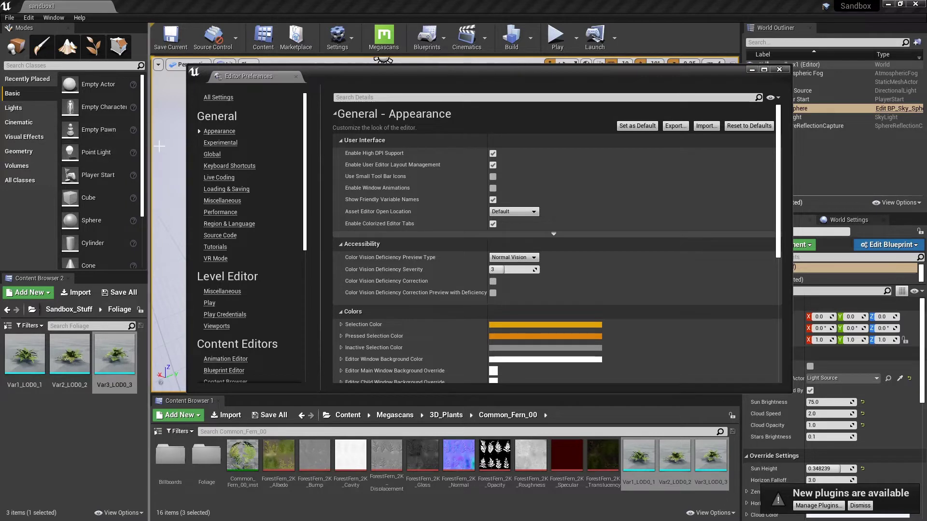
drag(305, 221, 305, 225)
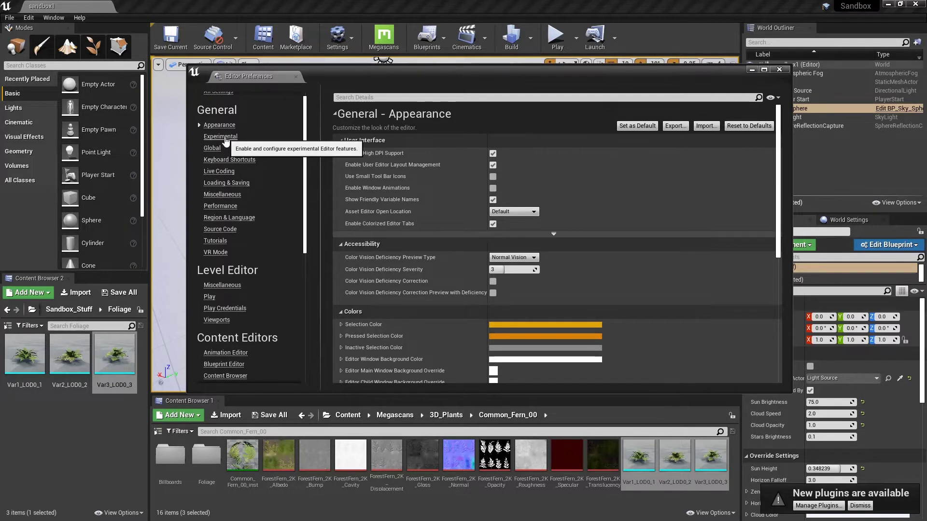
click(225, 137)
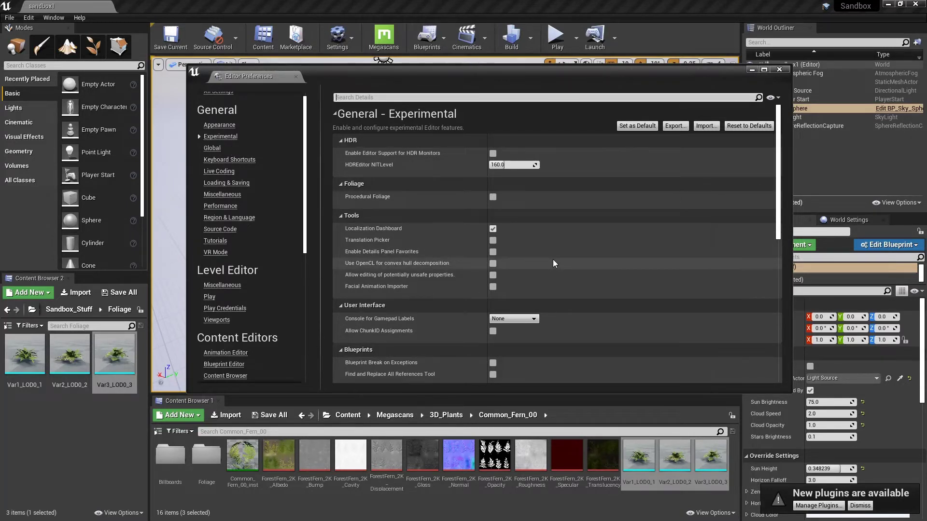
click(493, 197)
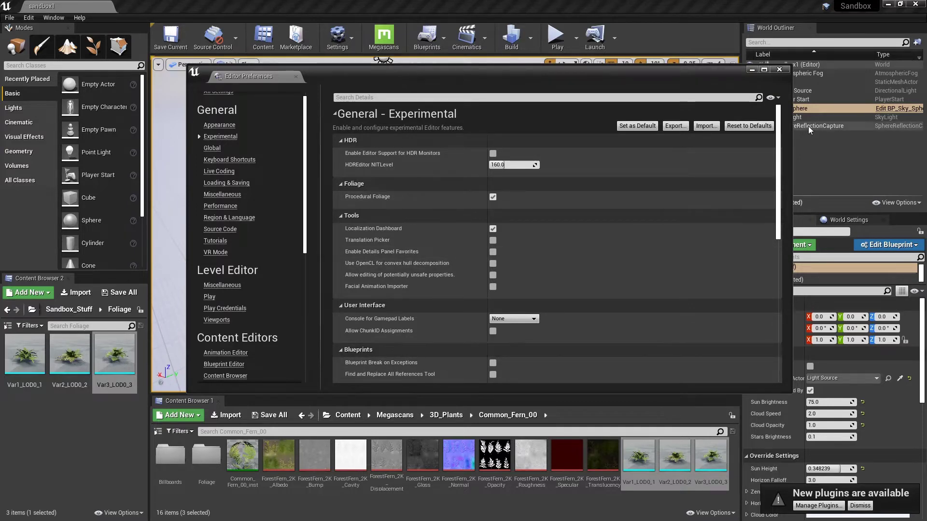
click(779, 70)
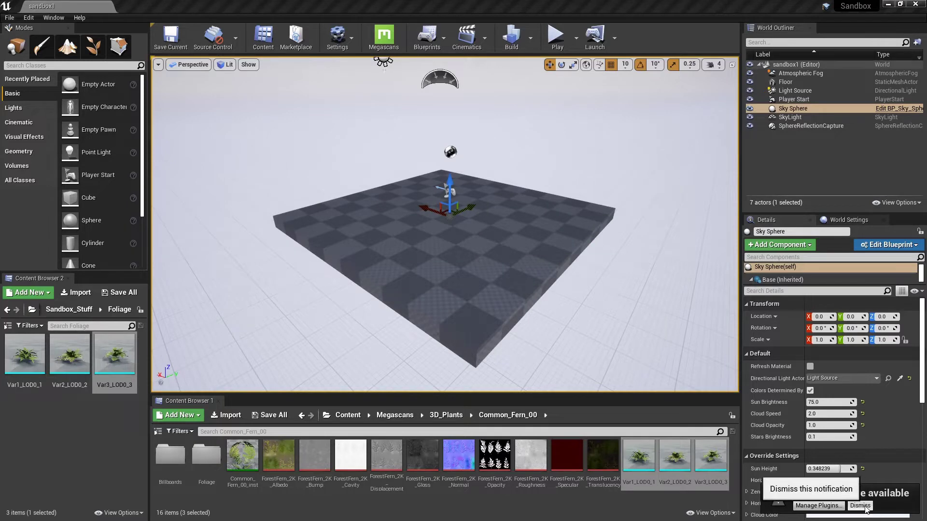
click(819, 505)
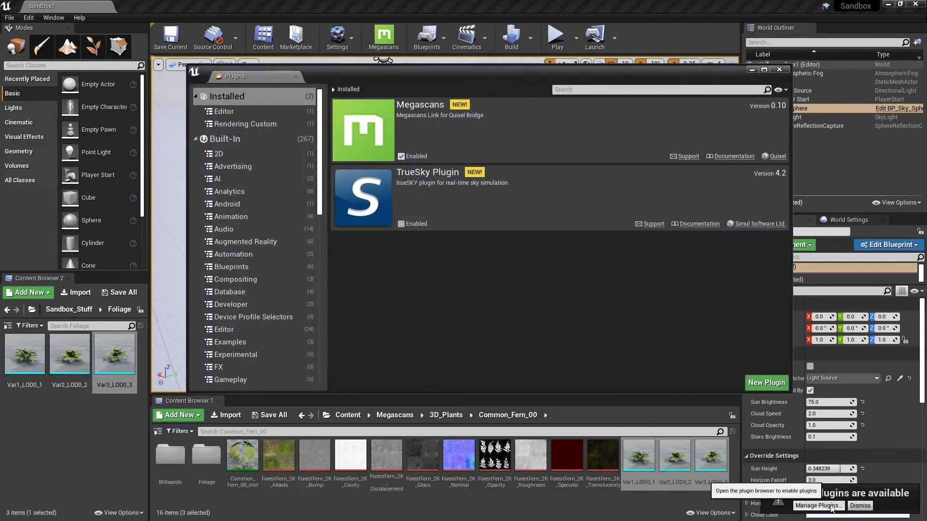
click(415, 224)
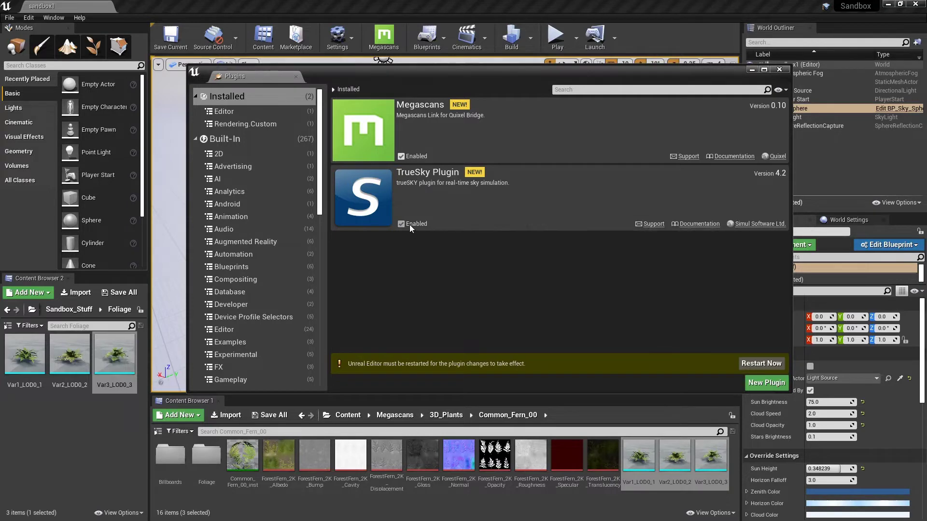
click(410, 224)
click(779, 69)
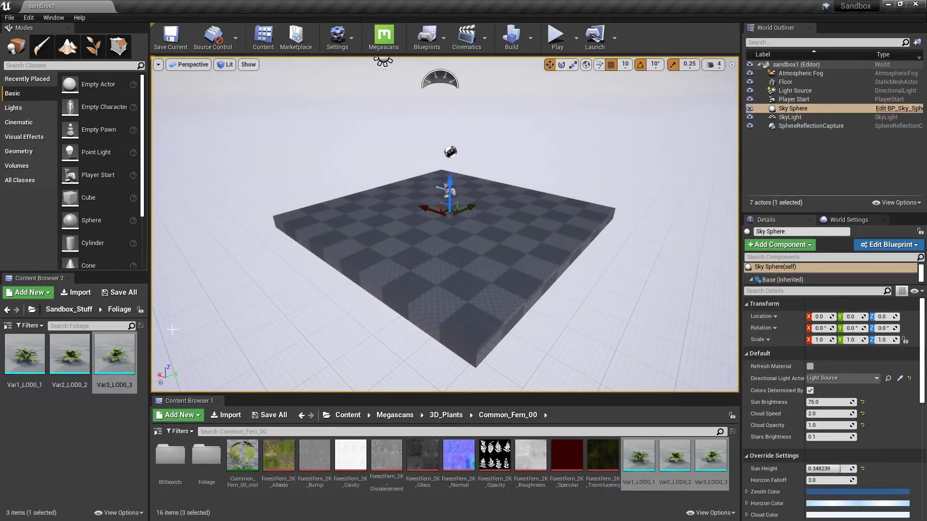
- Close Content Browser 2 and return the remaining content browser to the root Content folder
click(69, 278)
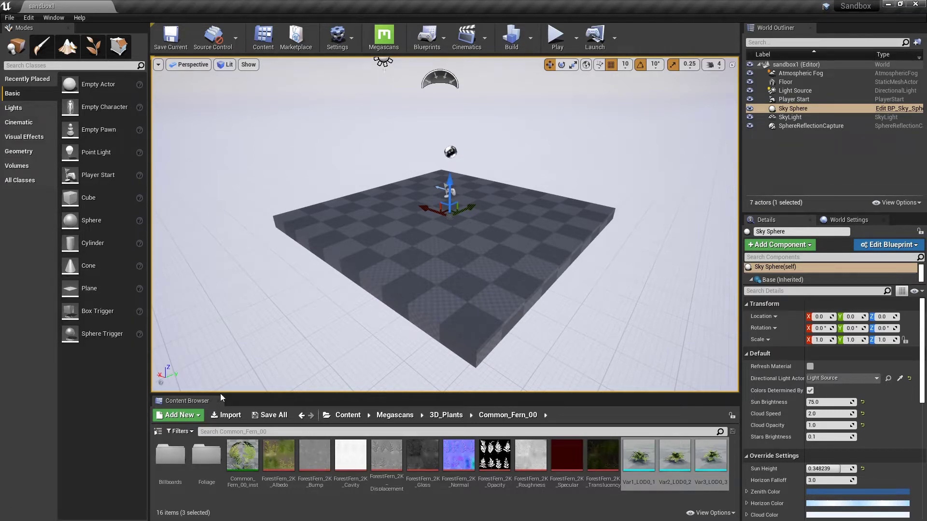
click(347, 416)
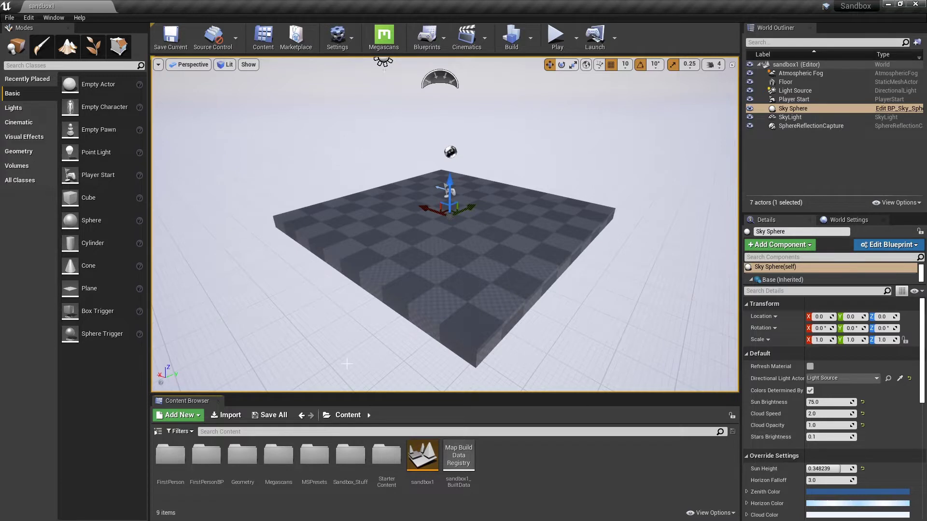
right_drag(415, 265, 495, 314)
key(a)
key(e)
key(w)
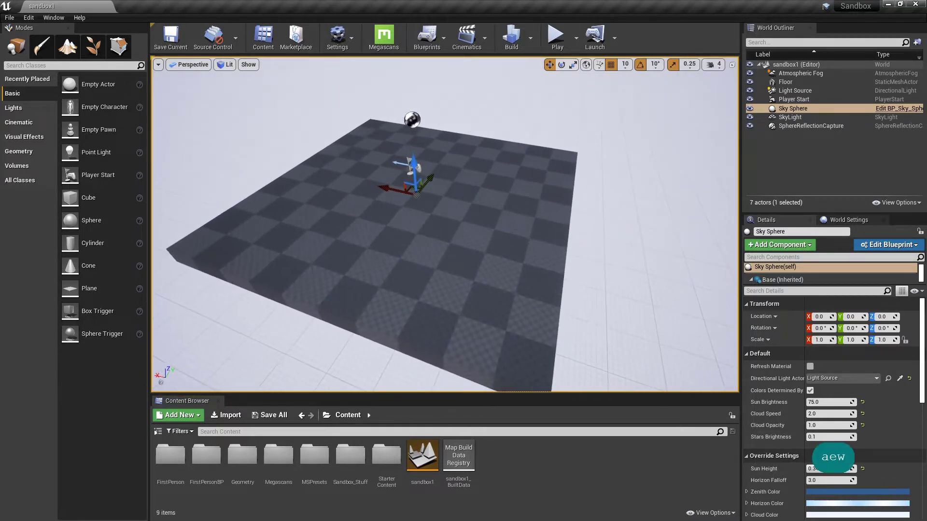
right_click(427, 240)
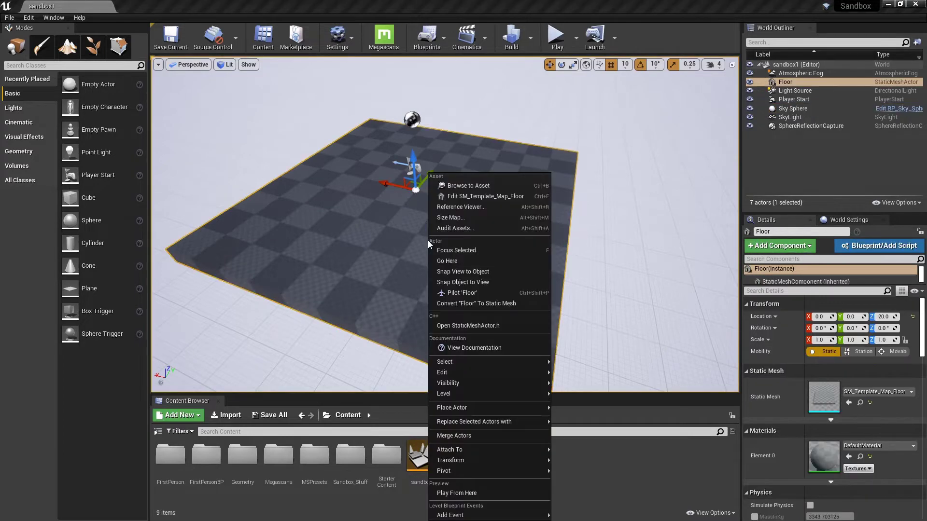
click(592, 474)
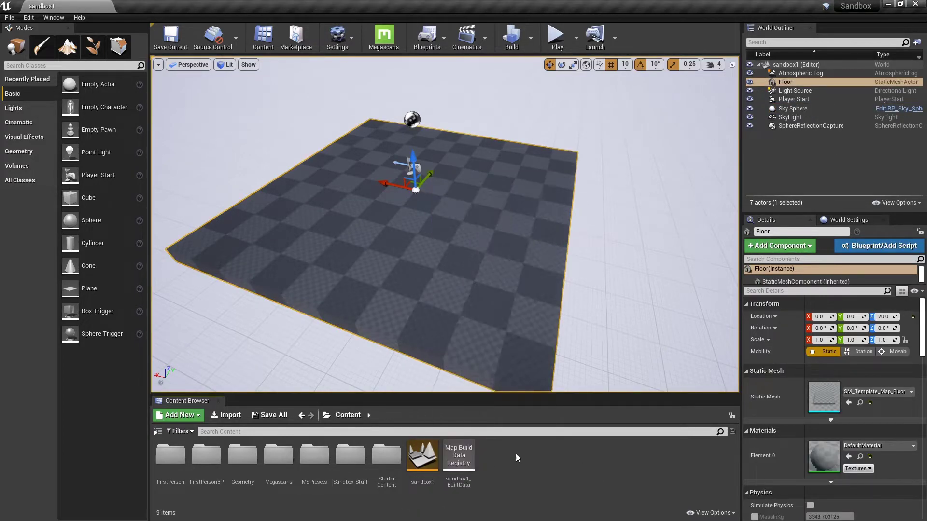
- Create a Procedural Foliage Spawner named Ferns_Everywhere in the Foliage folder under Sandbox_Stuff
double_click(350, 454)
double_click(170, 455)
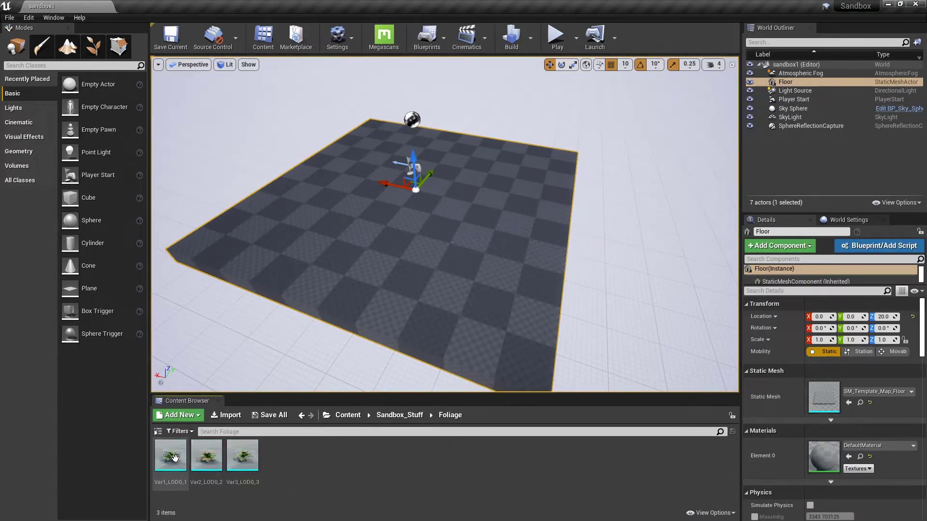
right_click(319, 468)
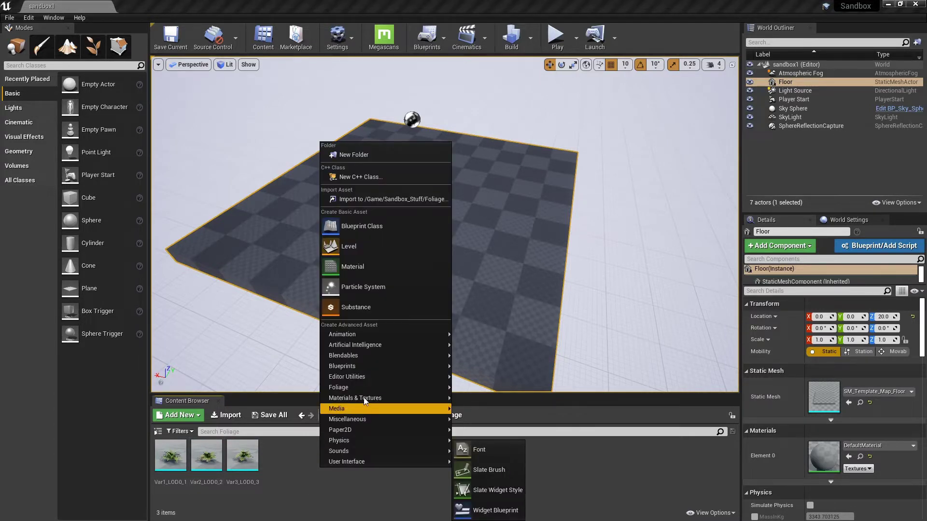
mouse_move(365, 387)
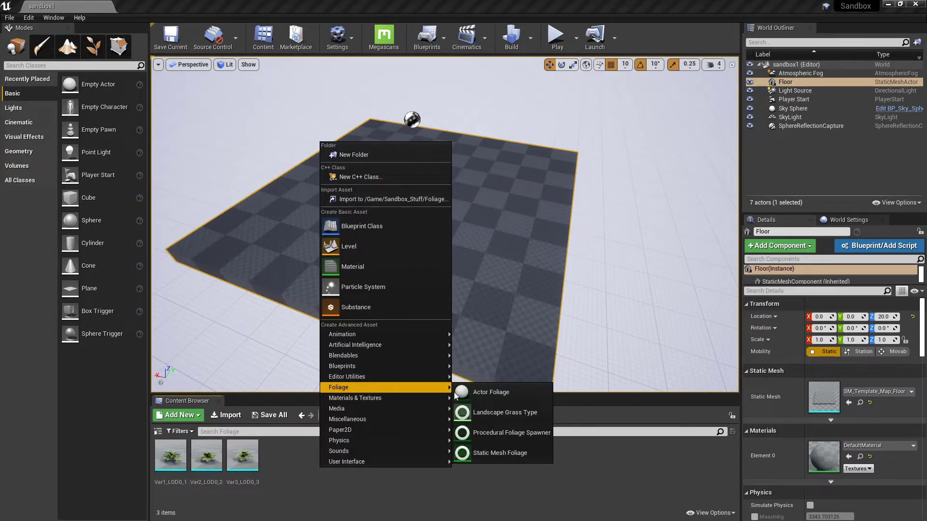
click(493, 433)
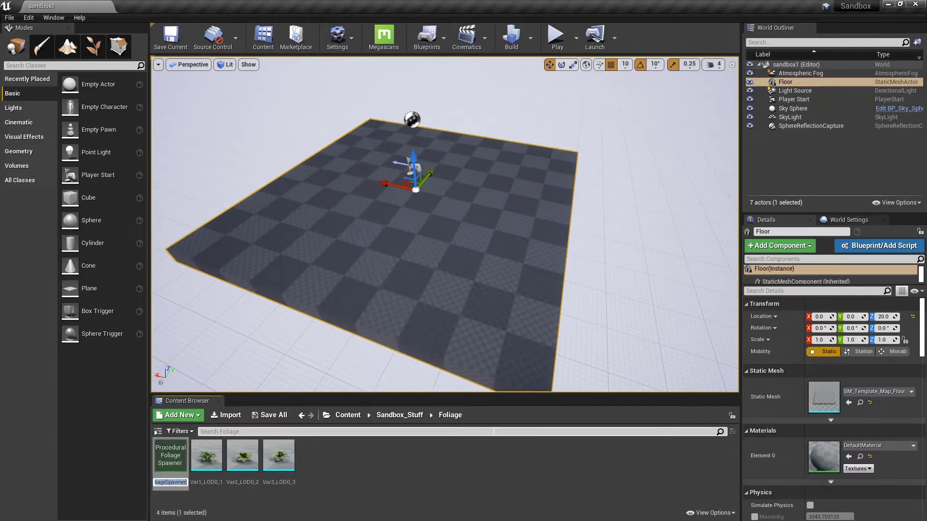
text(Ferns)
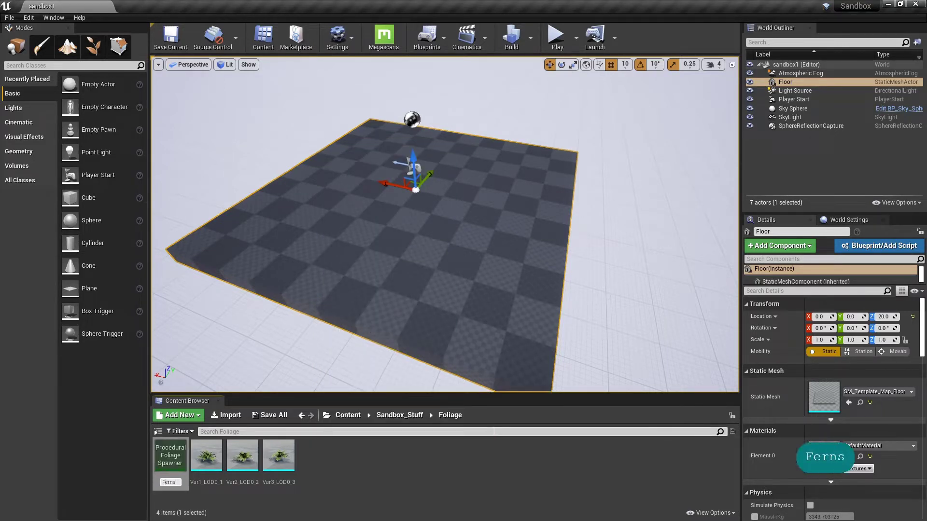
text(_Everywhere)
key(Return)
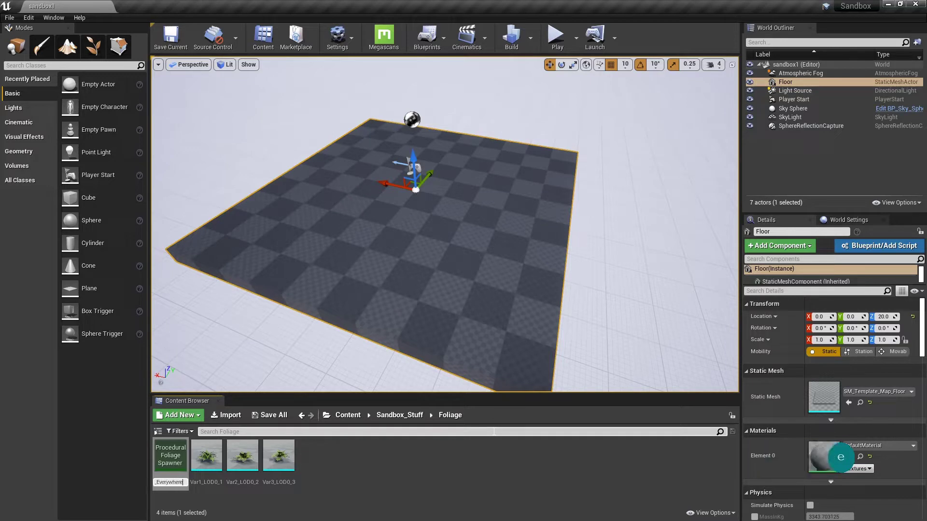
- Save the new spawner asset and place Ferns_Everywhere in the level near the centre of the floor
key(ctrl+s)
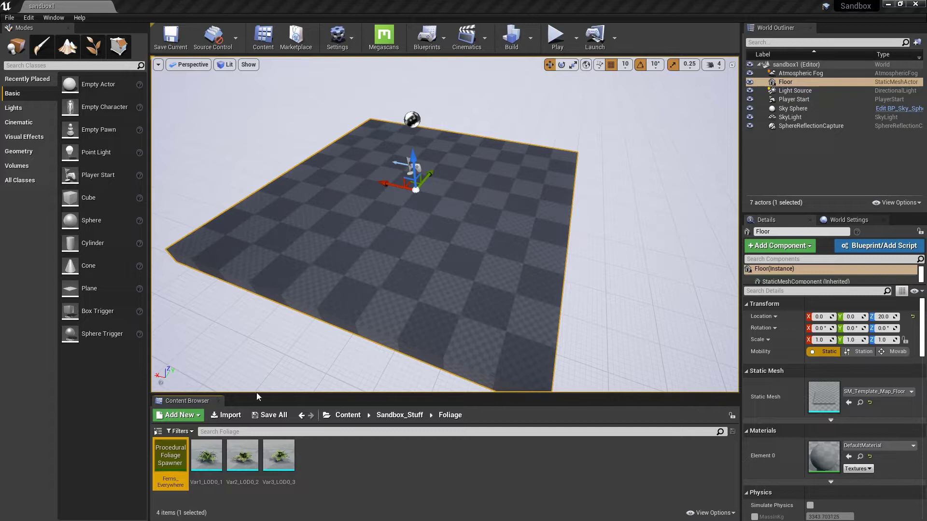
drag(171, 456, 414, 169)
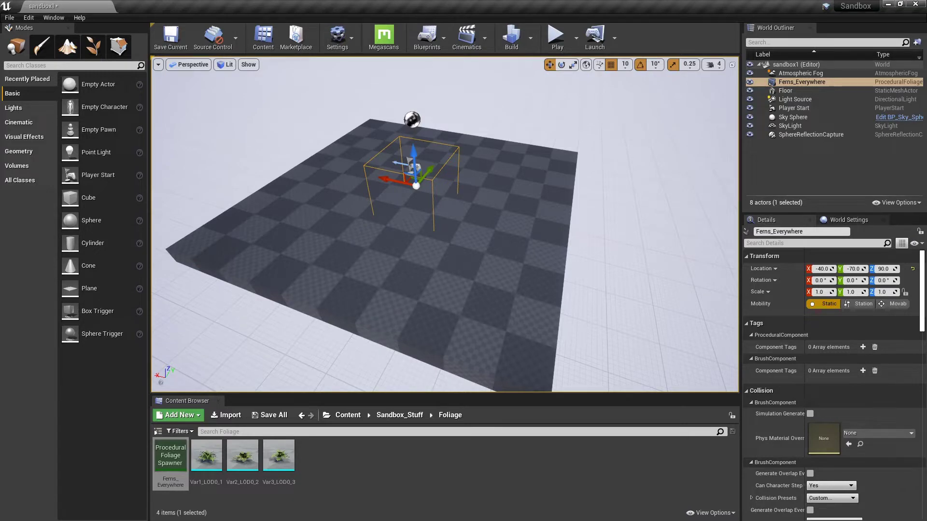
- Create a Landscape Grass Type asset named Ferns_Type in the Foliage folder and save it
right_click(323, 463)
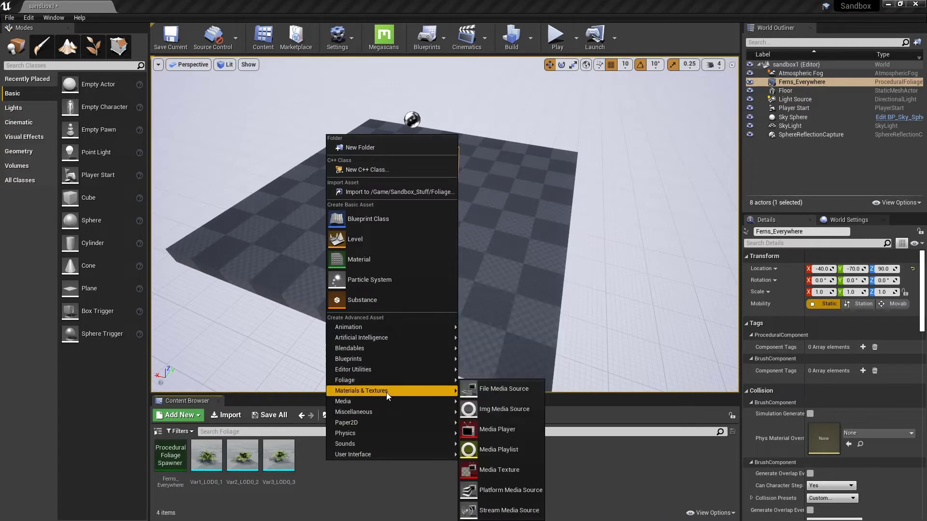
mouse_move(387, 392)
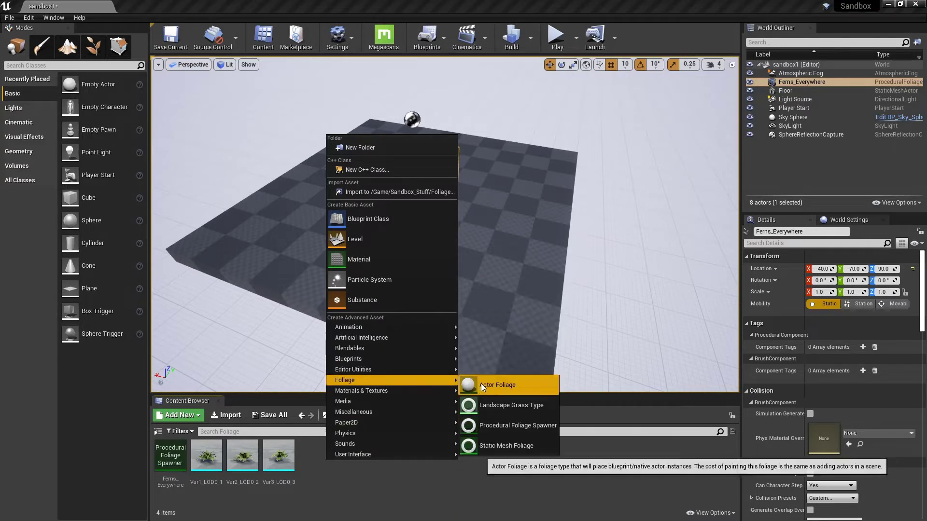
click(491, 408)
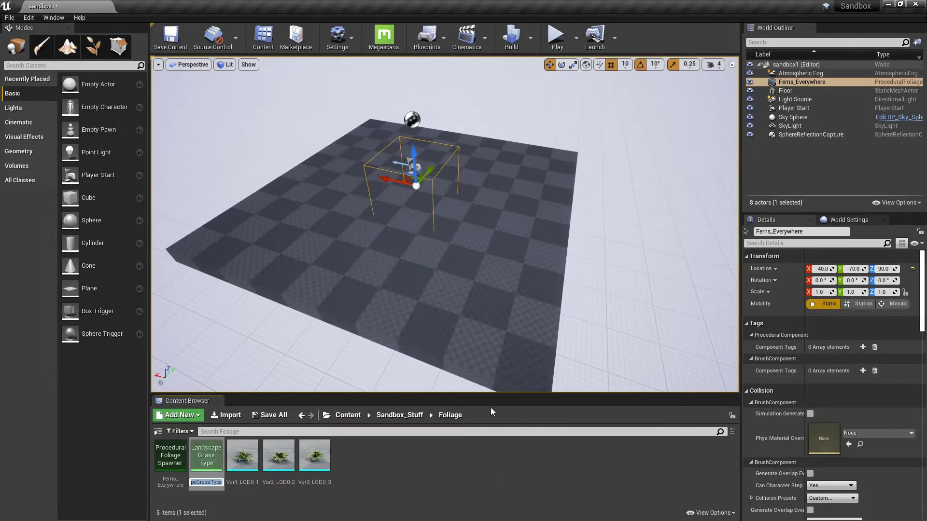
text(Ferns_G)
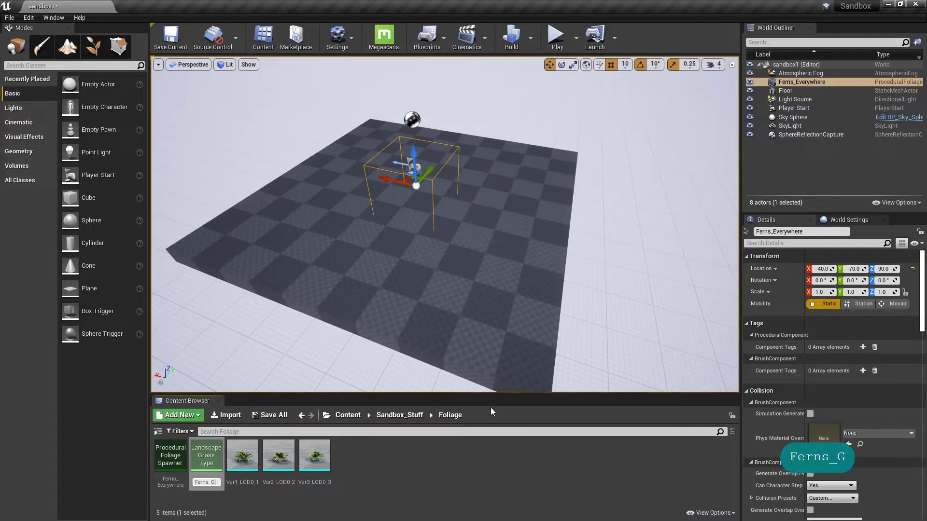
key(BackSpace)
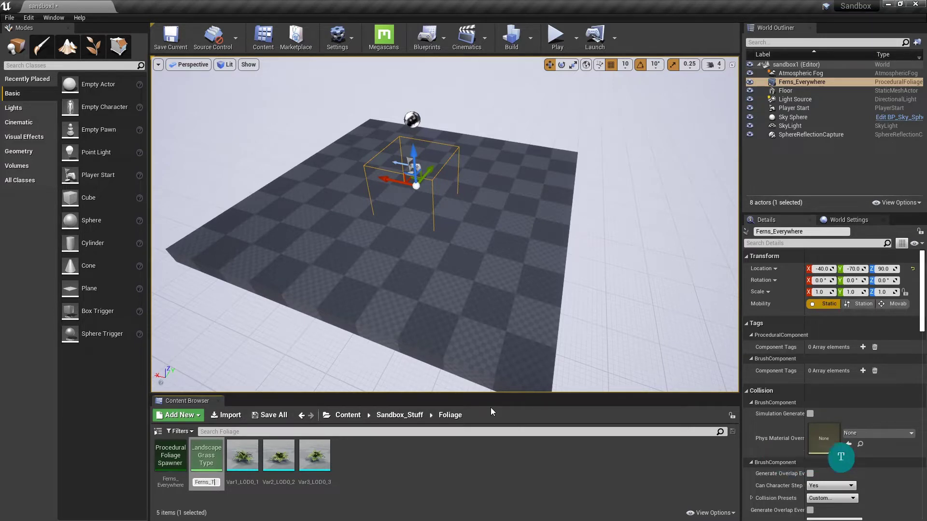
text(Type)
key(Return)
key(ctrl+s)
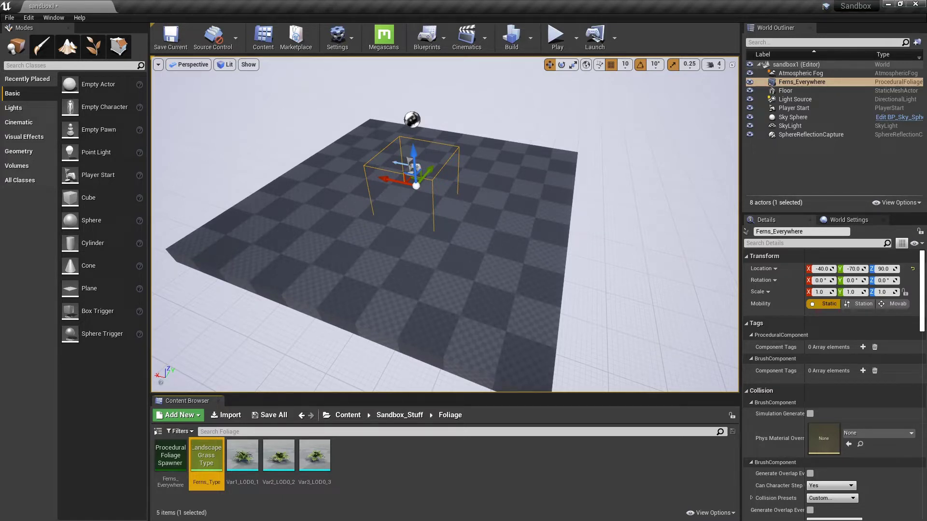
- Add one grass variety to Ferns_Type and assign Var1_LOD0_1 as its grass mesh
double_click(208, 456)
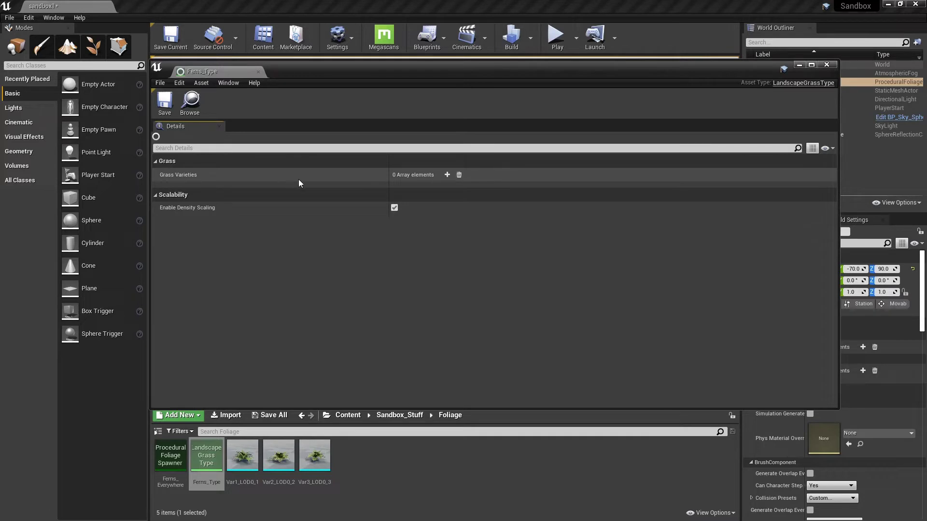
click(447, 175)
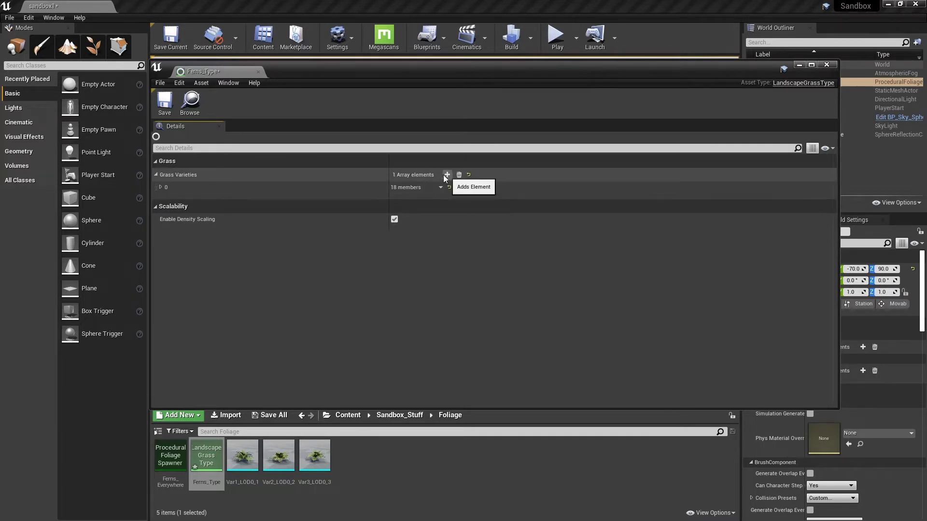
click(161, 187)
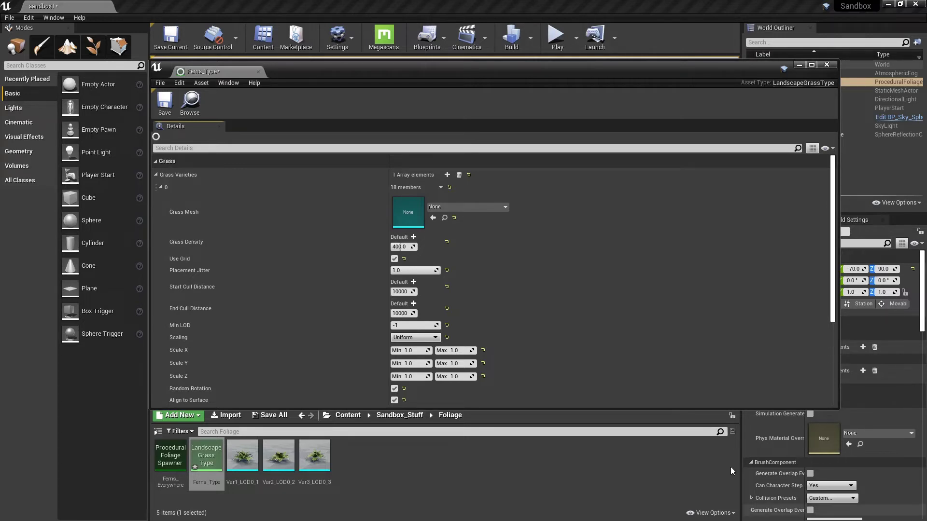
click(243, 456)
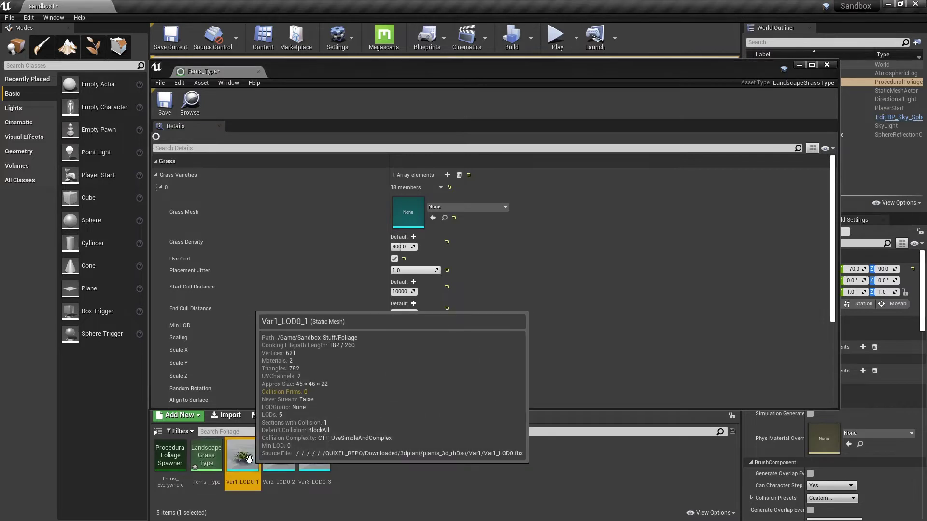
click(433, 219)
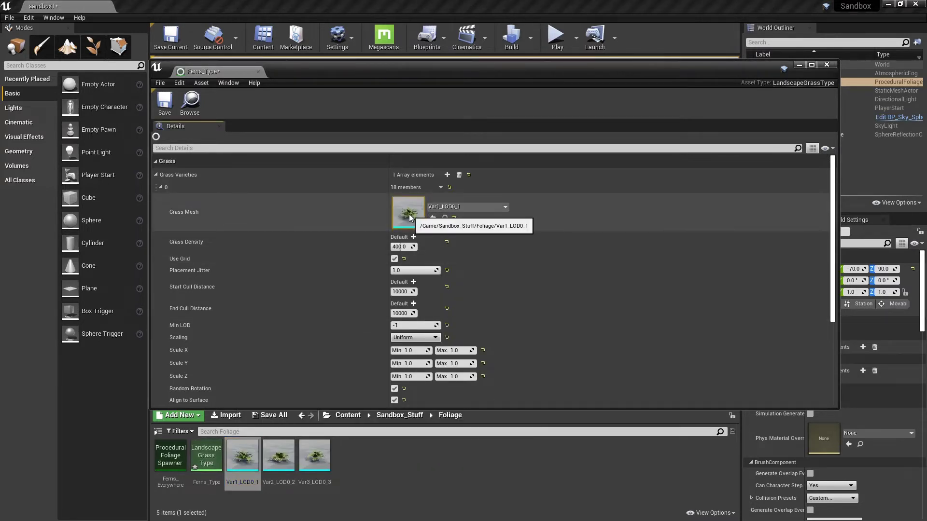
- Set the variety's grass density to 10, then save Ferns_Type and close its editor
click(400, 246)
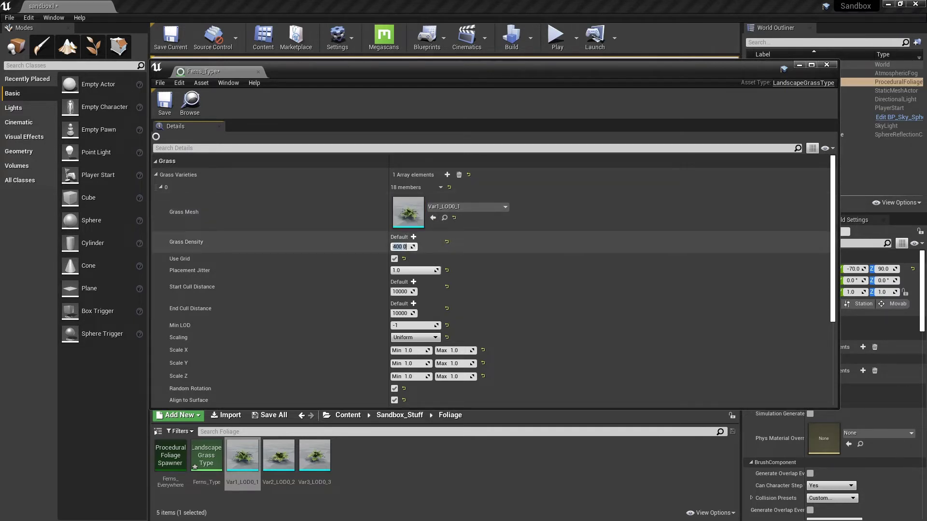
text(10)
key(Return)
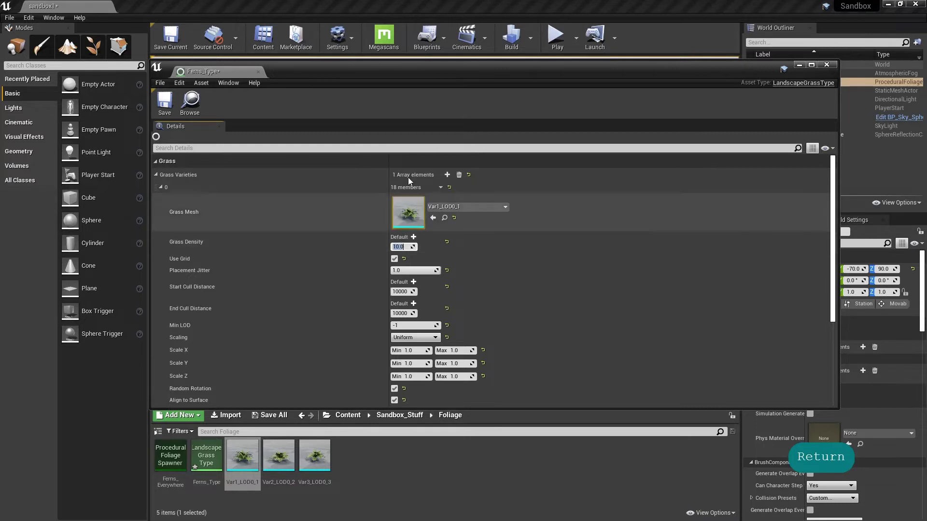
click(174, 101)
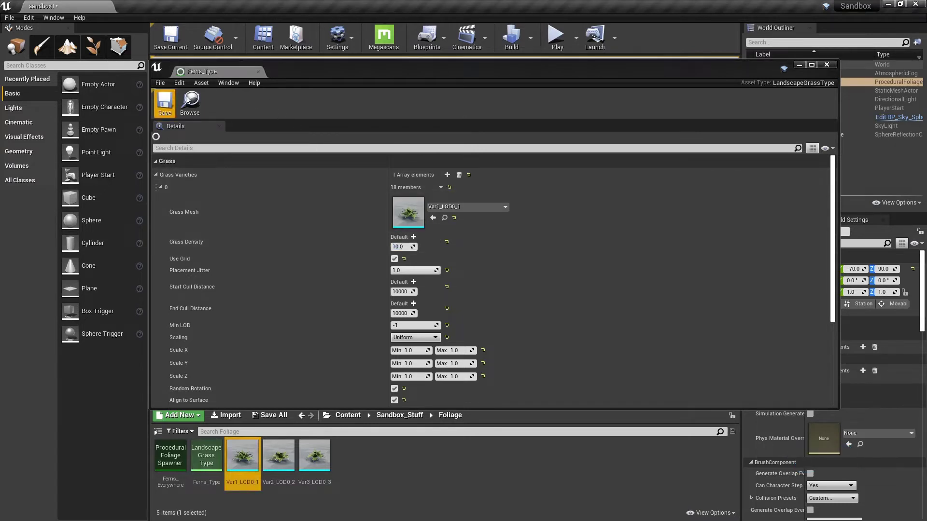
drag(283, 69, 148, 380)
drag(569, 365, 636, 71)
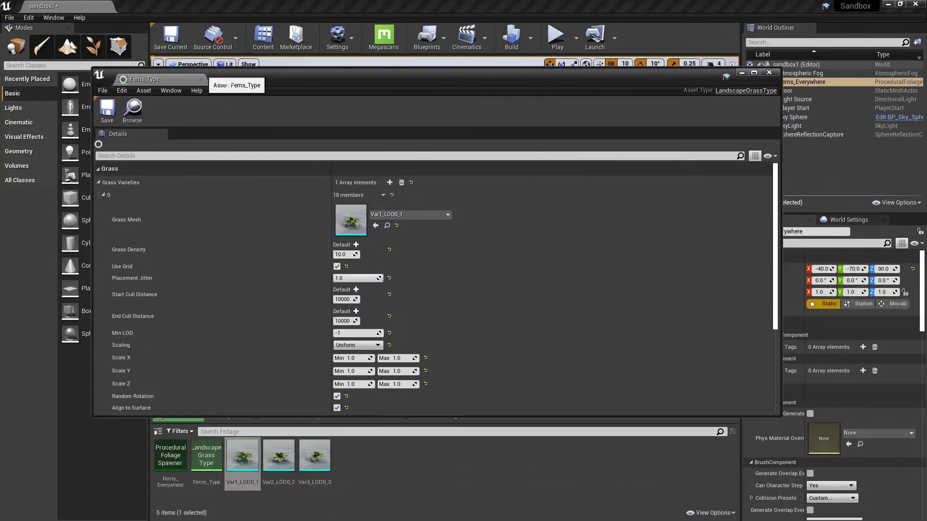
click(201, 80)
click(395, 139)
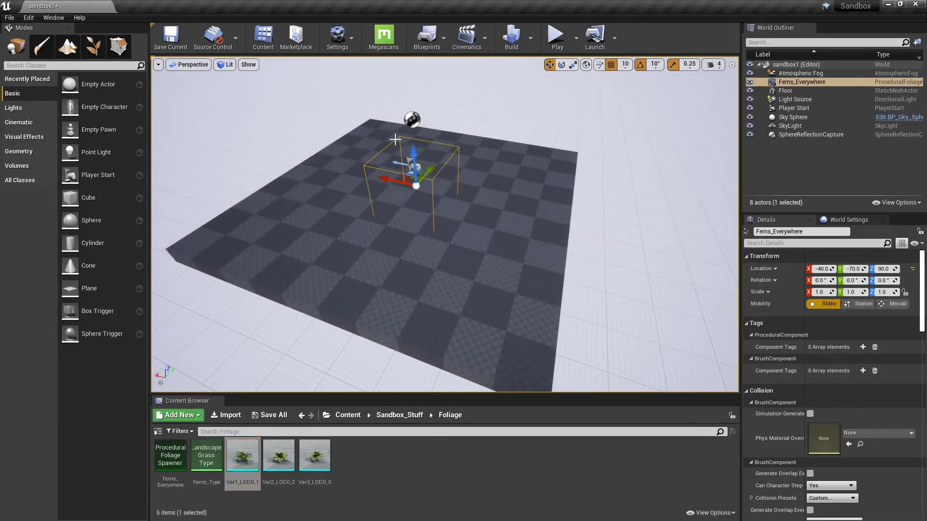
- Review the Procedural Foliage settings of the placed Ferns_Everywhere volume, including its assigned foliage spawner
scroll(848, 355, down, 8)
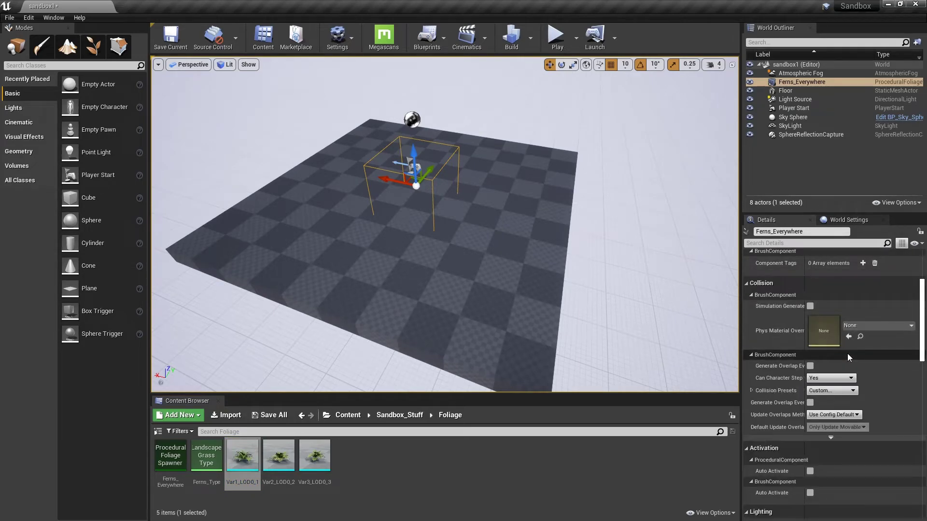
scroll(849, 358, down, 10)
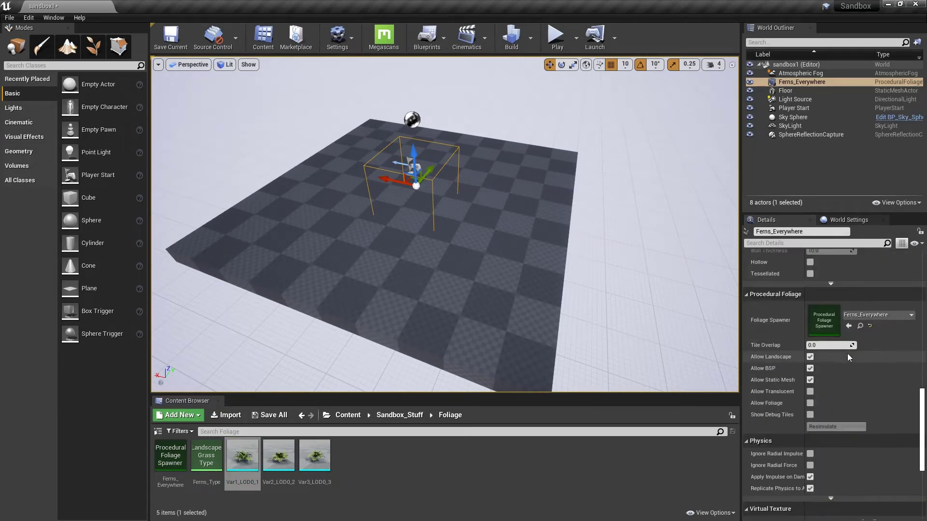
scroll(847, 353, down, 2)
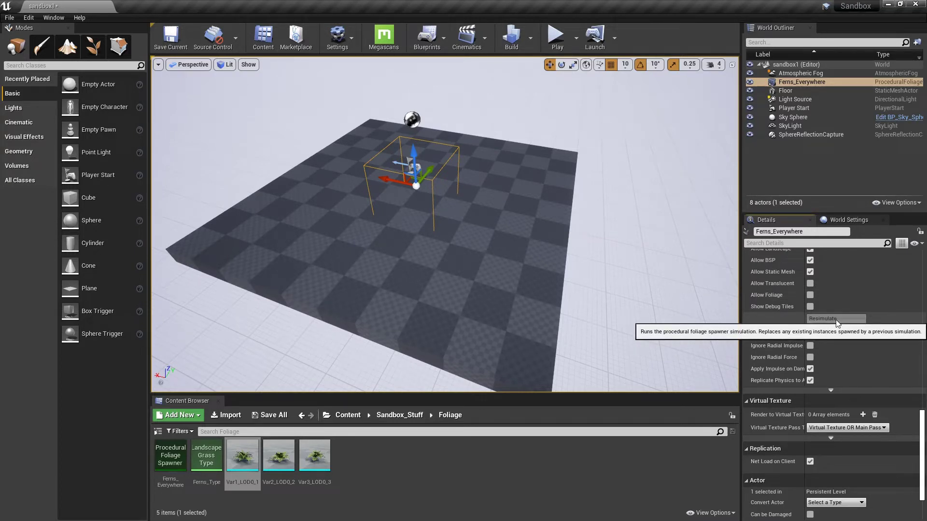
scroll(898, 335, up, 5)
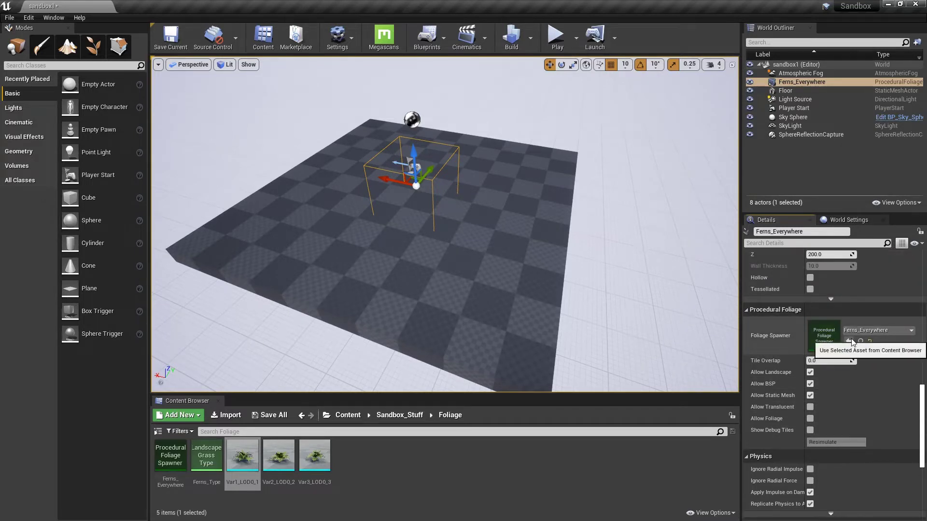
click(169, 454)
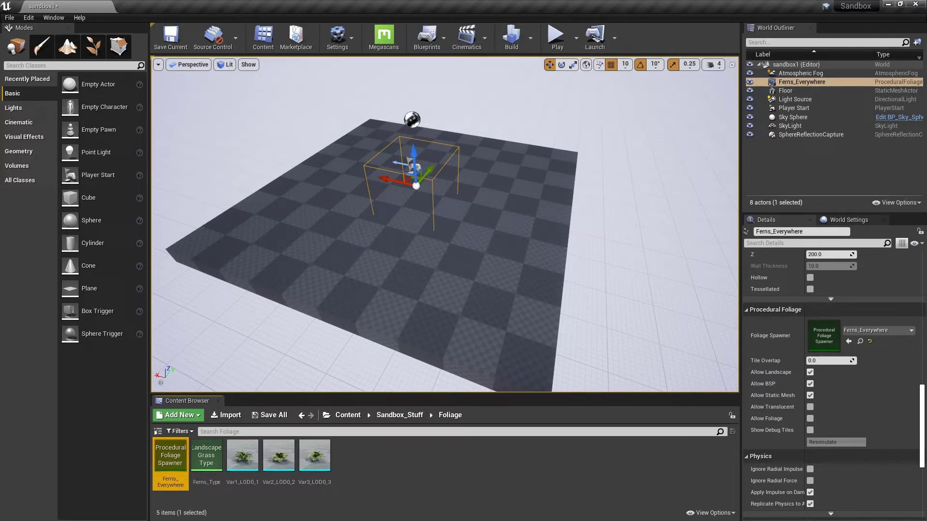
- Delete the Ferns_Everywhere volume, the Player Start and the SphereReflectionCapture from the level
right_drag(367, 279, 440, 234)
key(w)
key(a)
key(s)
click(512, 169)
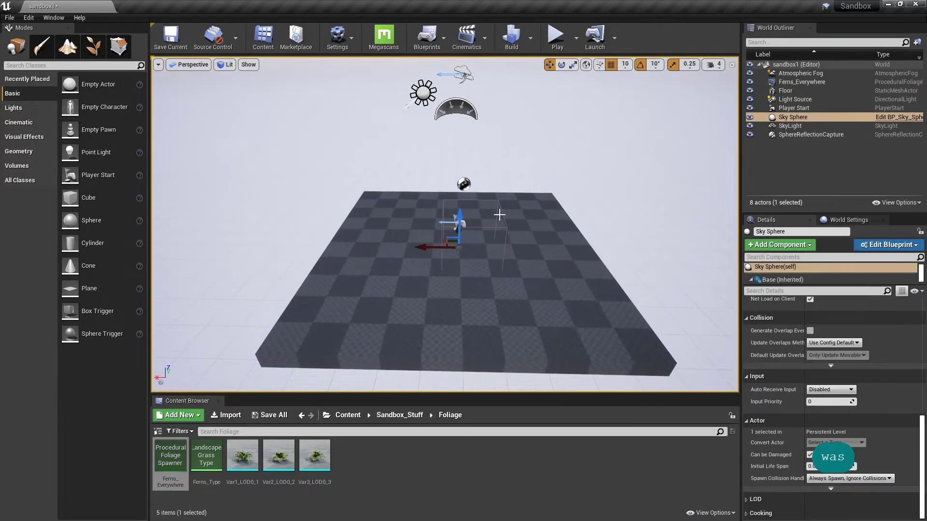
click(499, 226)
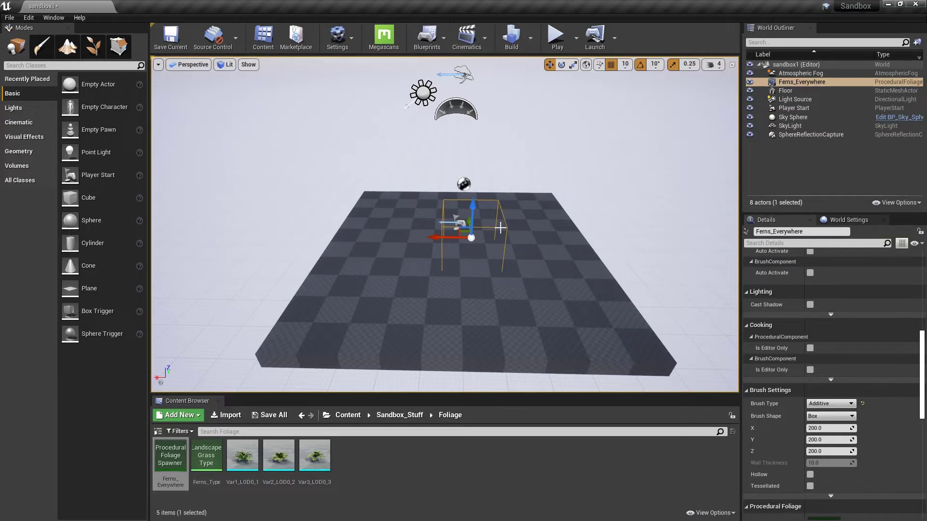
key(Delete)
click(459, 222)
key(Delete)
click(464, 184)
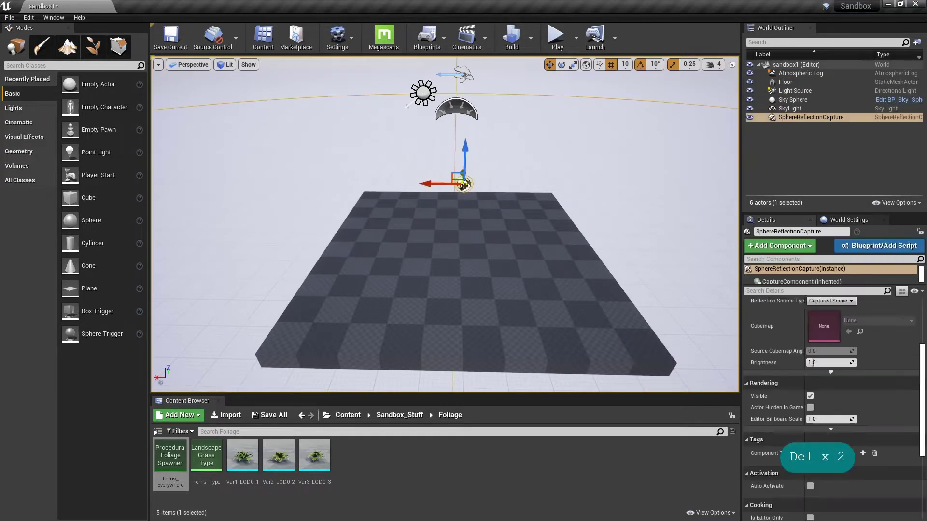
key(Delete)
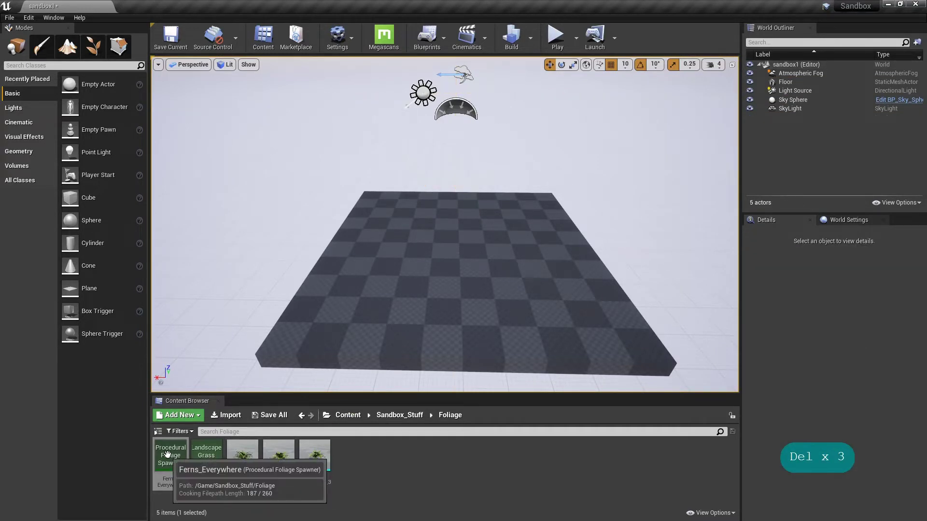
- Place Ferns_Everywhere on the middle of the floor again and enable Allow Foliage in its Procedural Foliage settings
drag(167, 454, 464, 260)
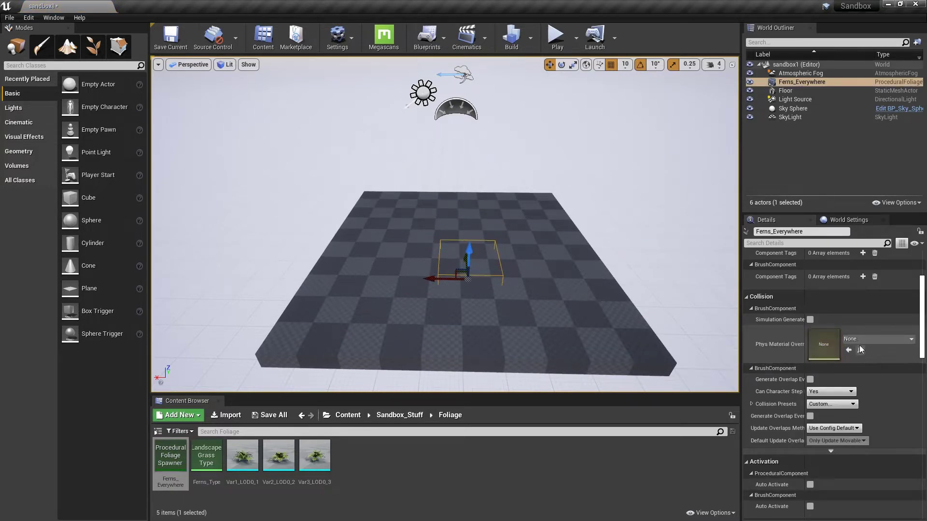
scroll(860, 345, up, 4)
scroll(859, 346, down, 15)
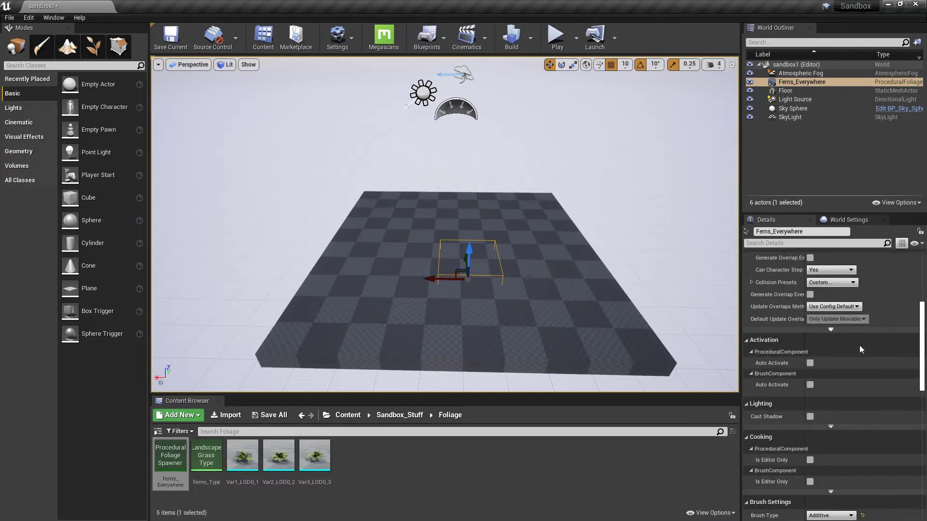
scroll(859, 346, down, 1)
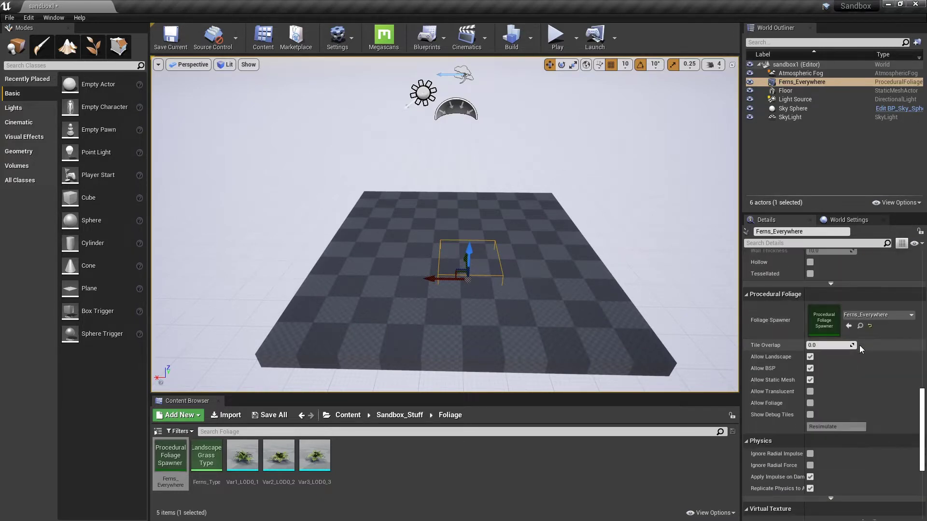
click(810, 356)
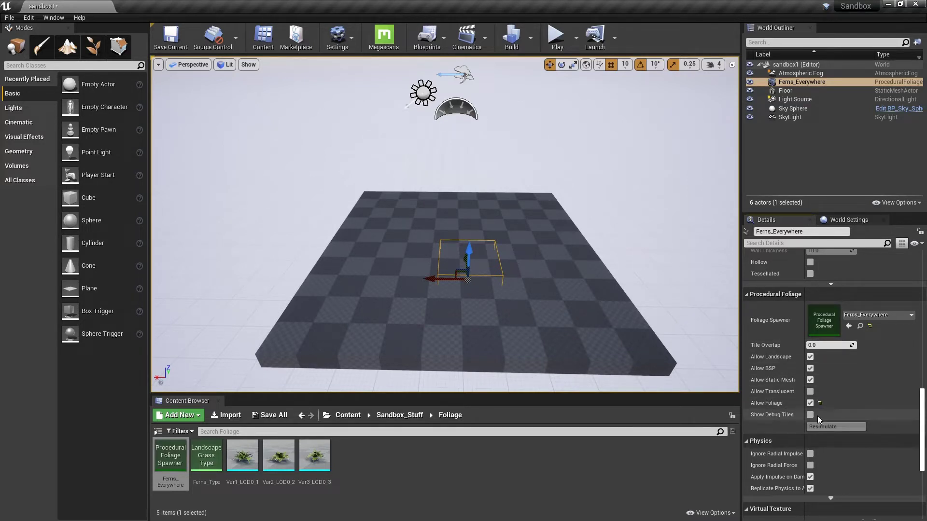
click(810, 403)
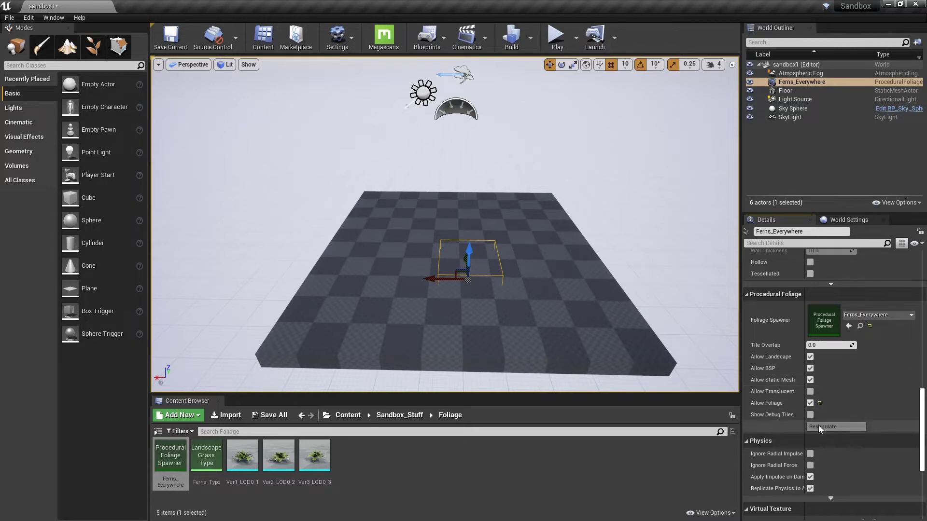
- Raise the Ferns_Everywhere volume slightly along its vertical axis above the floor
key(a)
right_drag(488, 264, 546, 265)
key(w)
key(q)
drag(441, 173, 451, 126)
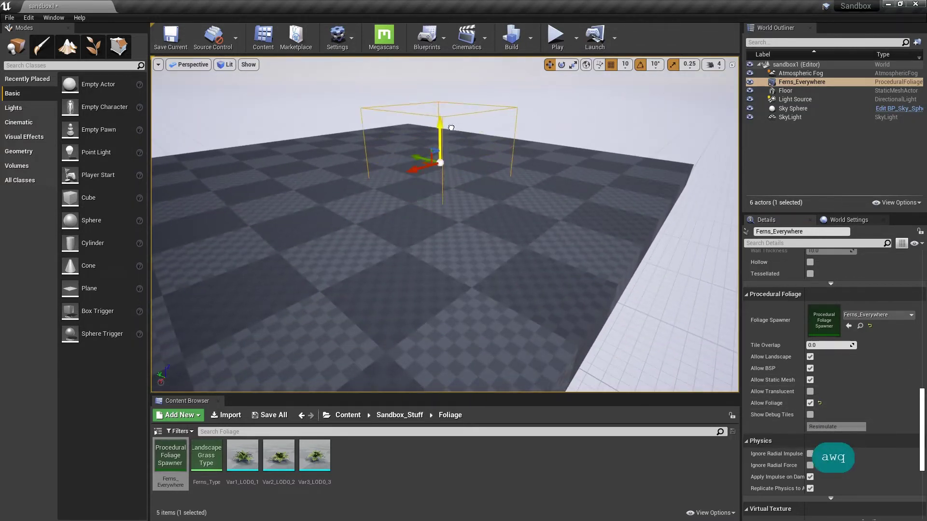
- Configure a new landscape with a section size of 7×7 quads, 1×1 section per component and 1×1 components
key(s)
right_drag(451, 126, 394, 119)
key(e)
key(s)
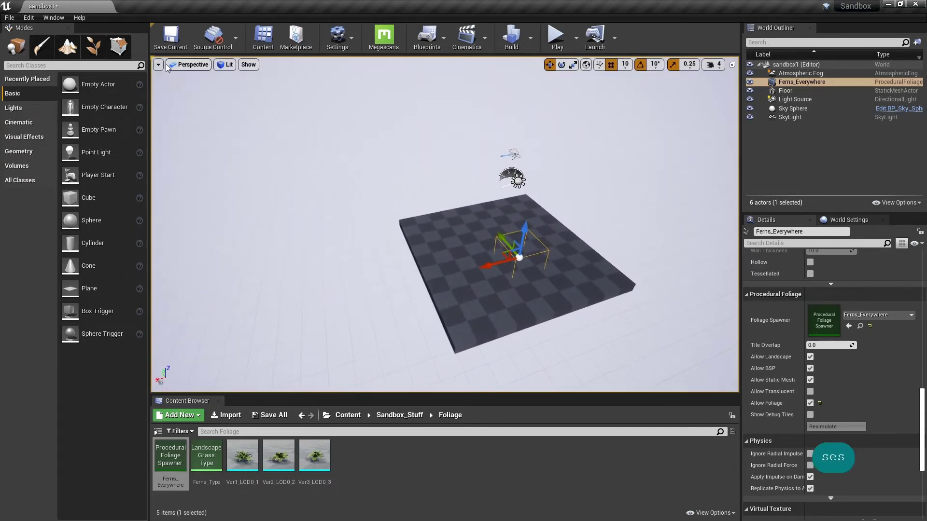
key(shift+3)
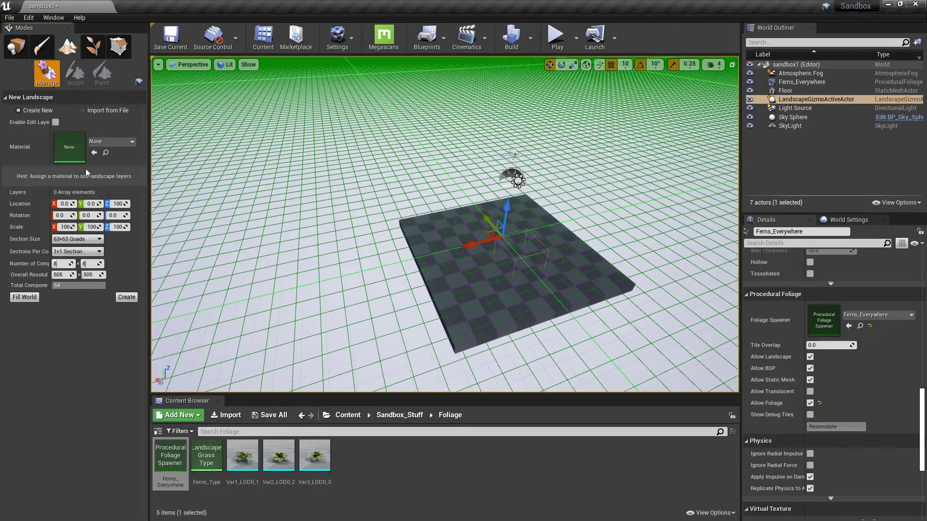
click(78, 239)
click(76, 249)
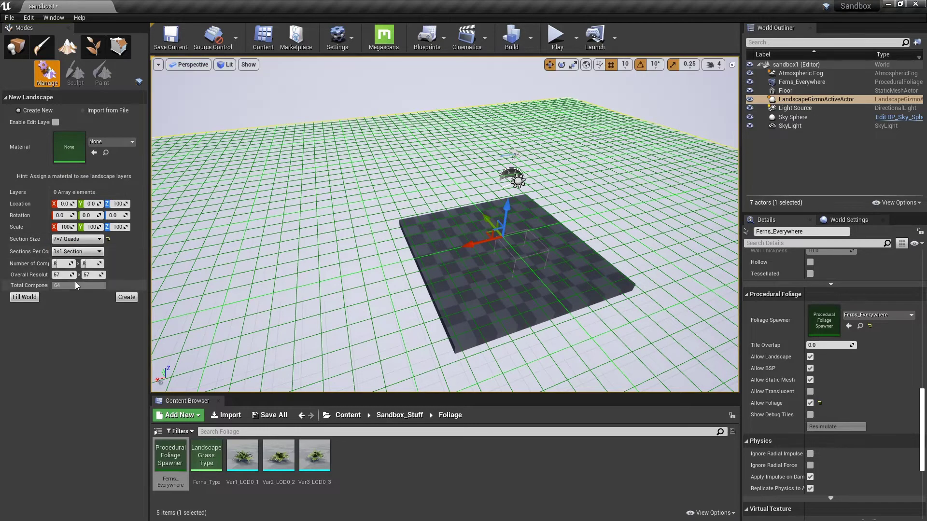
click(72, 251)
click(72, 251)
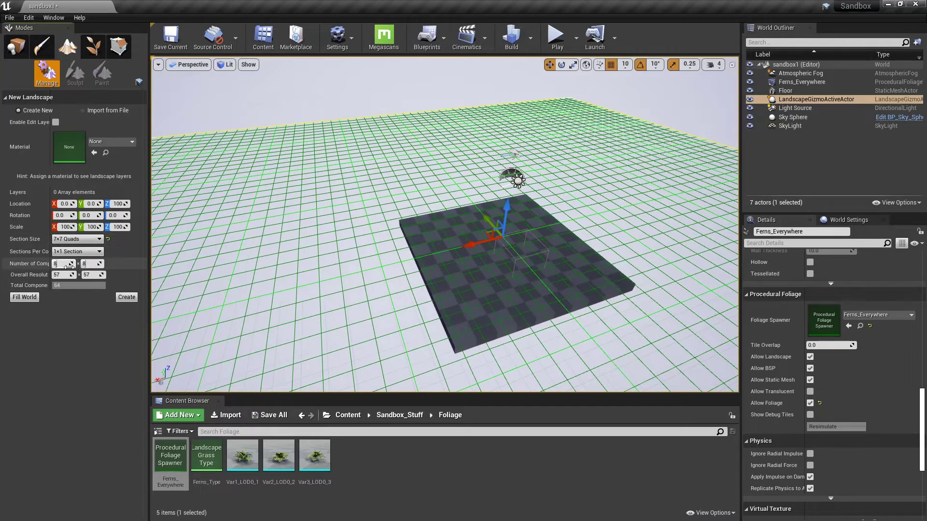
mouse_move(69, 267)
mouse_down()
mouse_move(54, 267)
mouse_move(82, 265)
mouse_up()
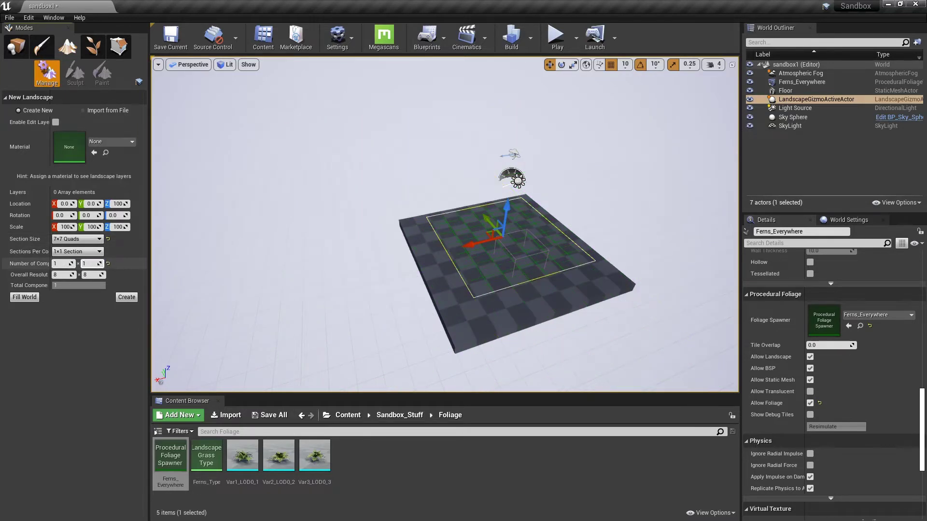
- Set the new landscape's section size to 15×15 quads, keep 1×1 section per component, and create the landscape
click(85, 252)
click(84, 262)
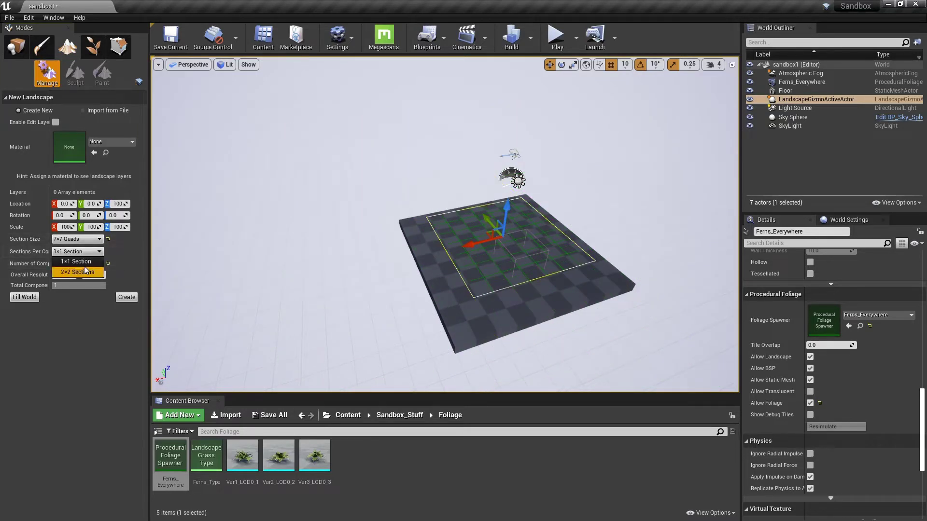
click(77, 239)
click(83, 260)
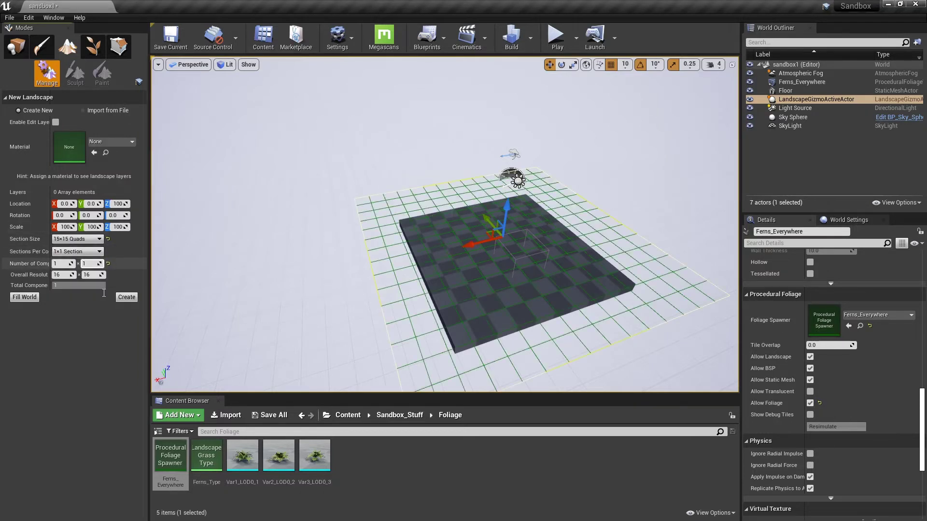
click(127, 298)
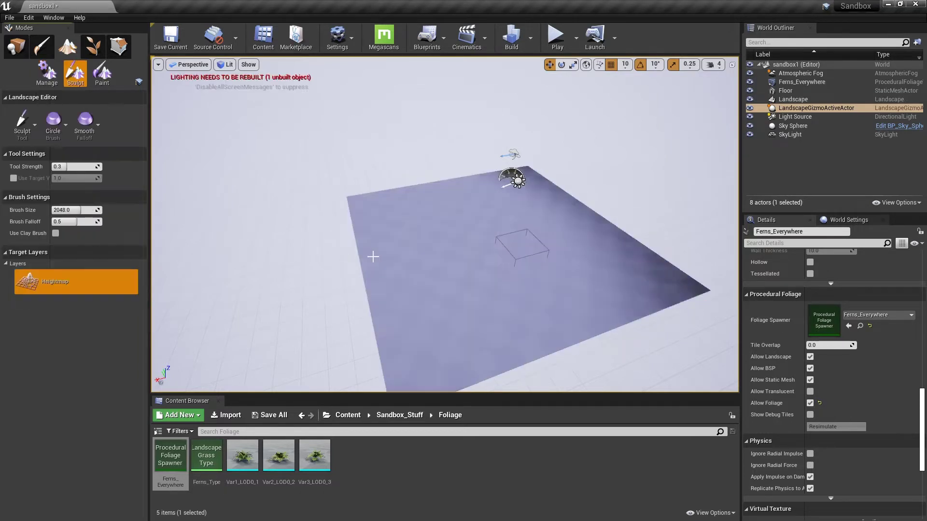
- Return to placement mode and move the landscape along its X axis until it lies beside the floor
click(17, 49)
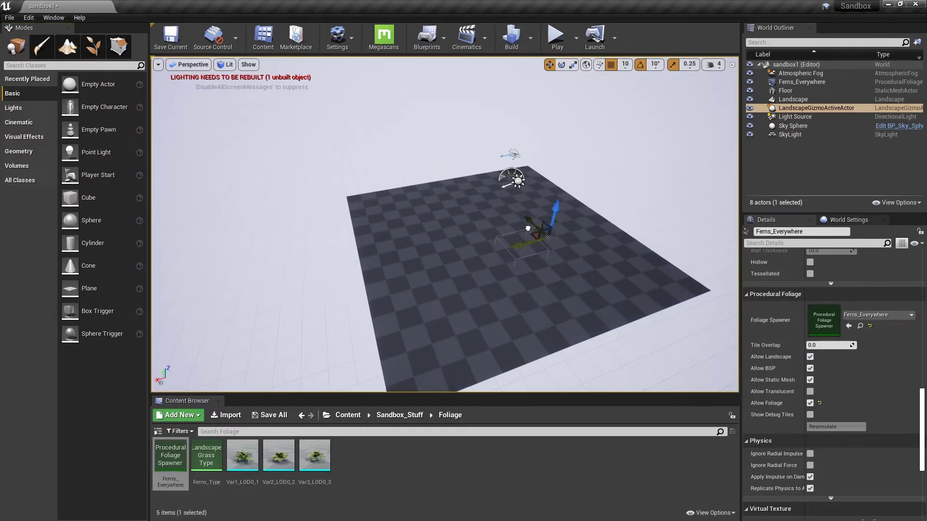
click(417, 252)
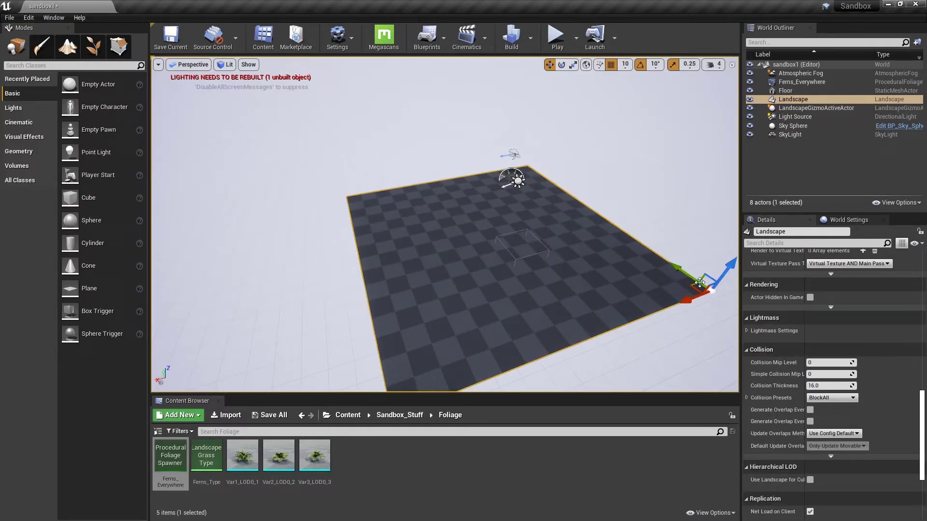
drag(692, 285, 415, 251)
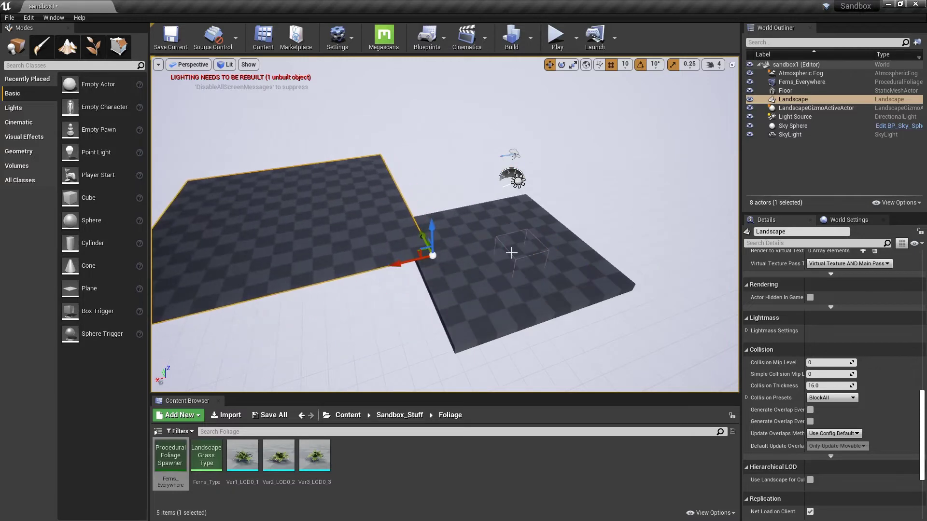
- Move the Ferns_Everywhere volume from the floor onto the middle of the landscape
click(511, 253)
drag(505, 254, 266, 206)
key(a)
key(w)
right_drag(266, 207, 267, 181)
key(a)
key(w)
right_drag(352, 222, 353, 256)
key(a)
key(w)
key(s)
key(d)
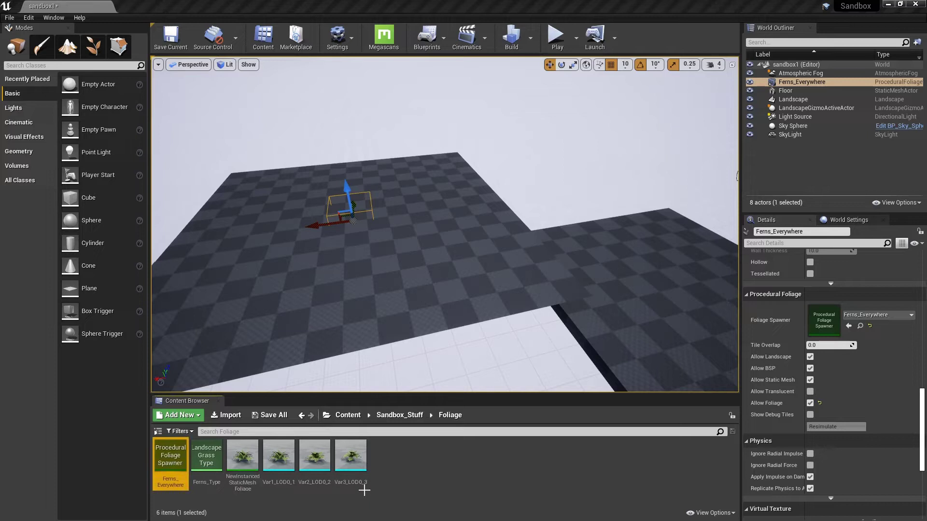
- Delete the NewInstancedStaticMeshFoliage asset from the Foliage folder and confirm the deletion
click(373, 462)
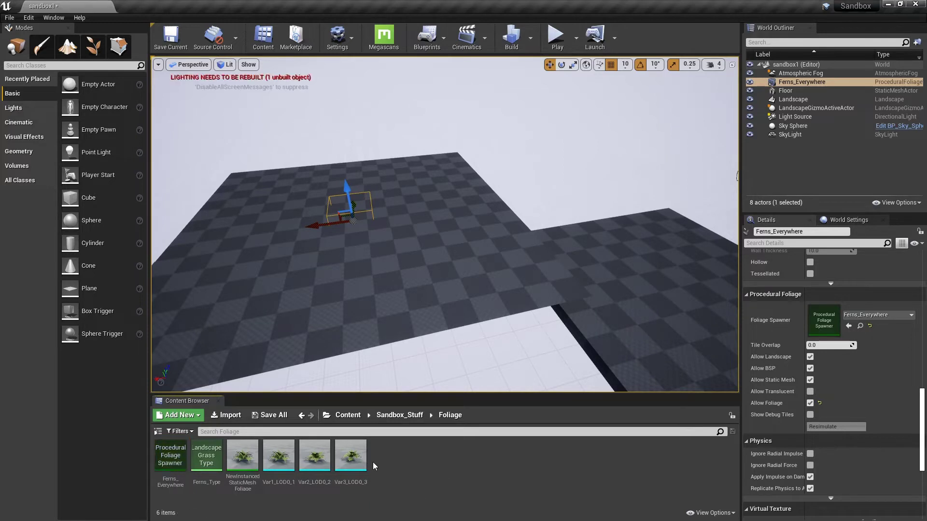
click(239, 453)
key(Delete)
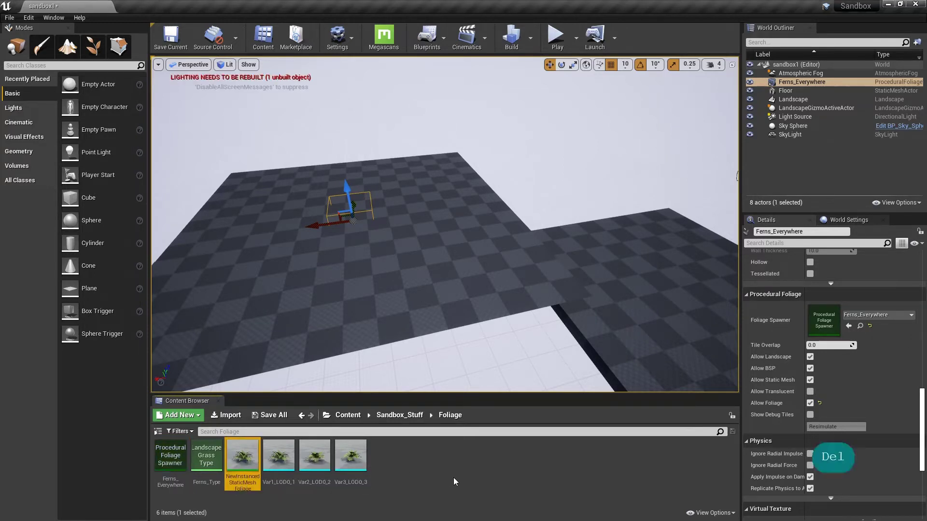
click(411, 418)
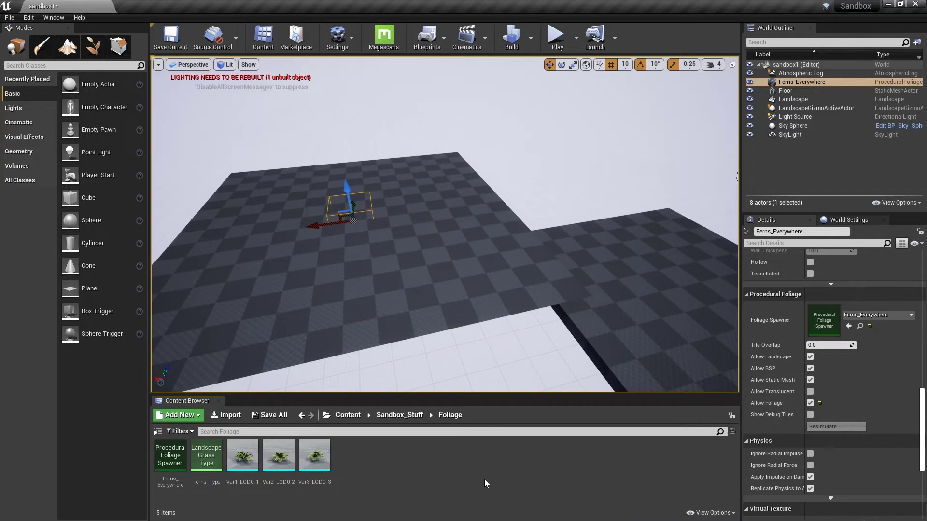
- In the Ferns_Everywhere spawner asset, assign Var1_LOD0_1 as the Foliage Type Object and save the spawner
double_click(170, 456)
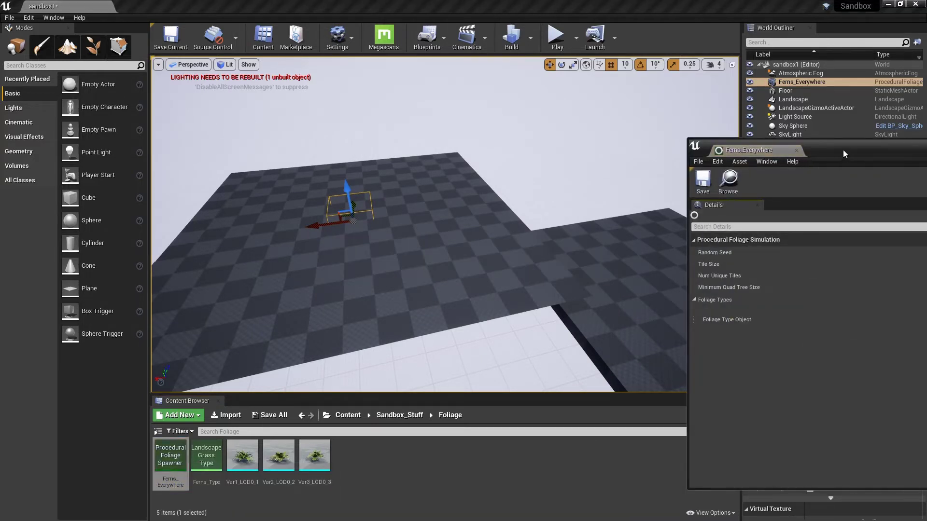
drag(843, 150, 272, 73)
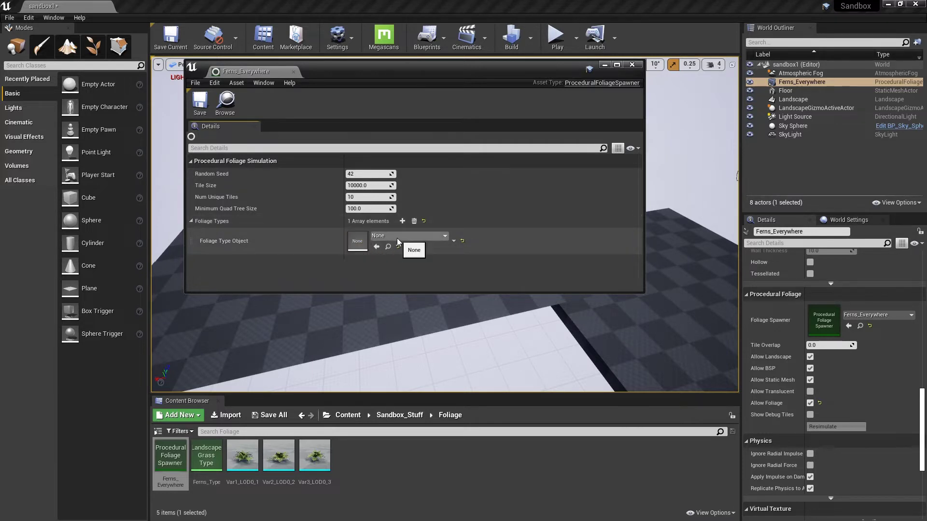
click(211, 462)
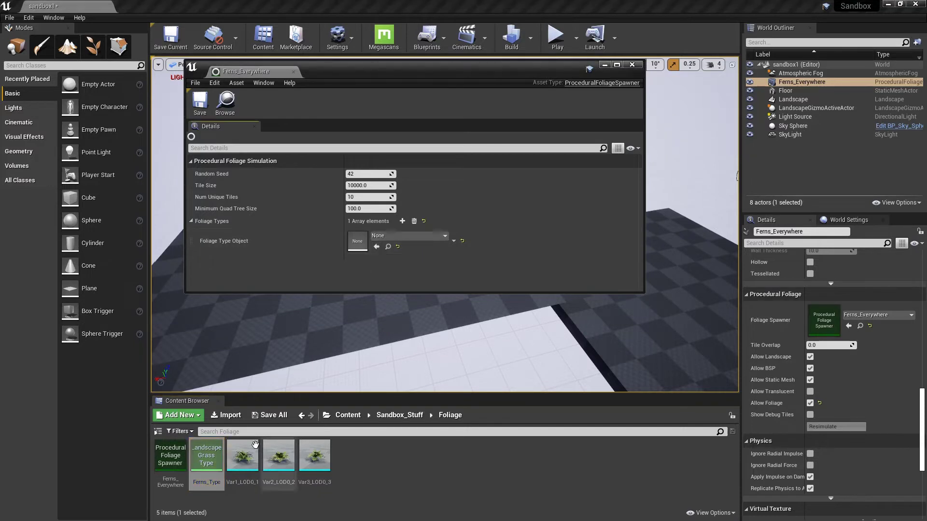
click(254, 452)
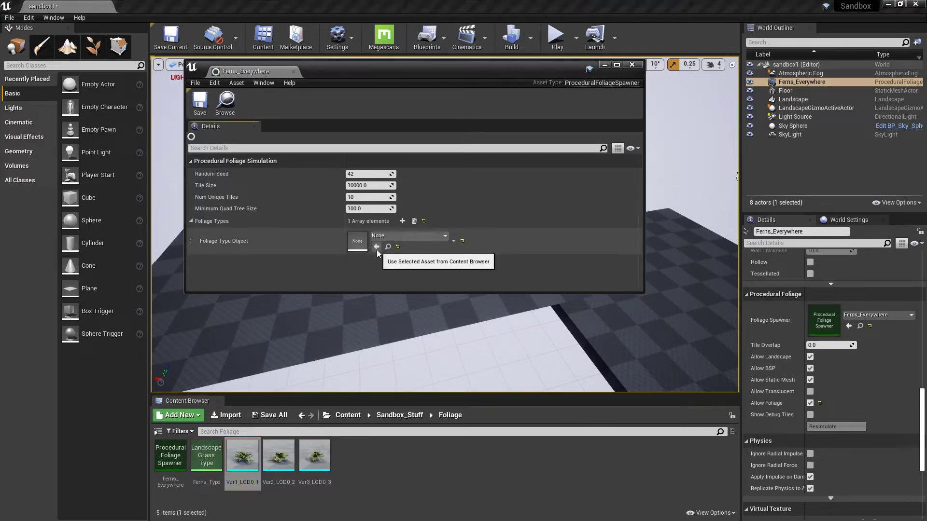
drag(282, 456, 285, 454)
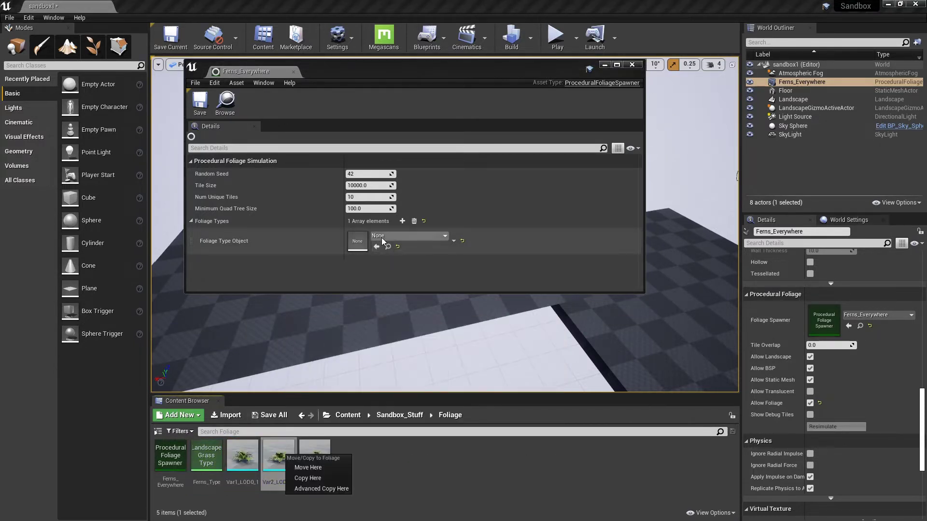
click(382, 238)
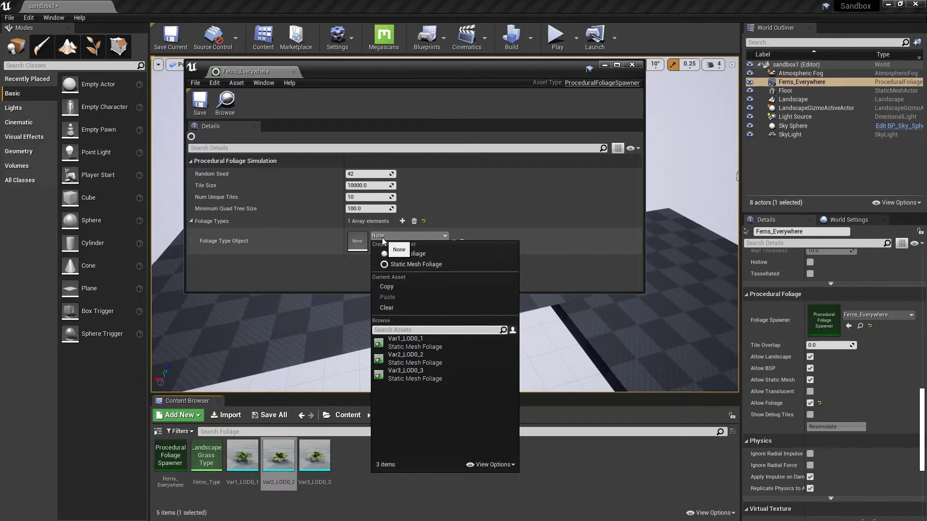
click(411, 344)
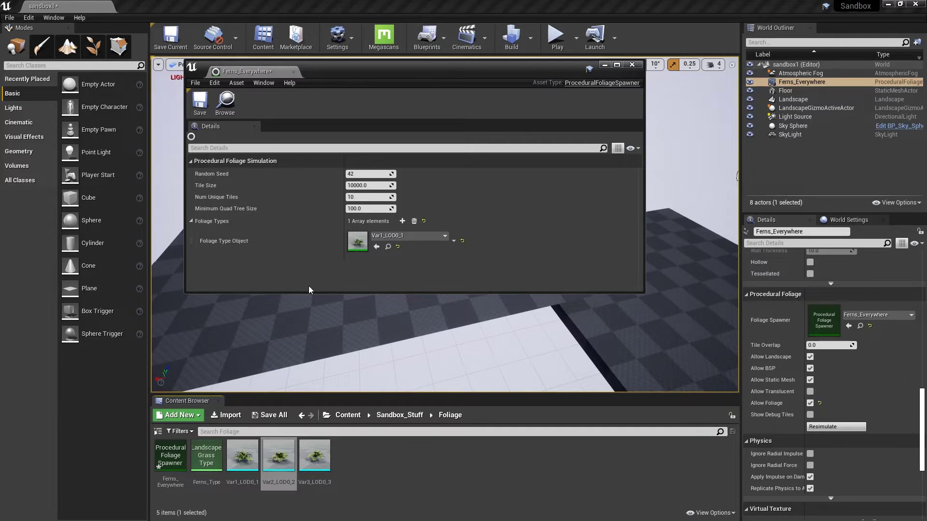
click(201, 106)
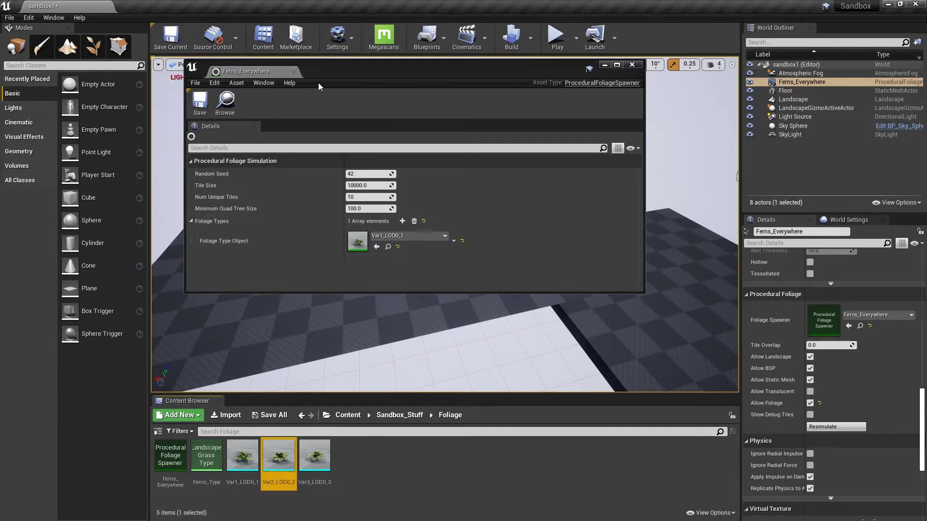
- Locate the spawner's Var1_LOD0_1 static mesh foliage asset in its project folder and save it
drag(355, 71, 369, 78)
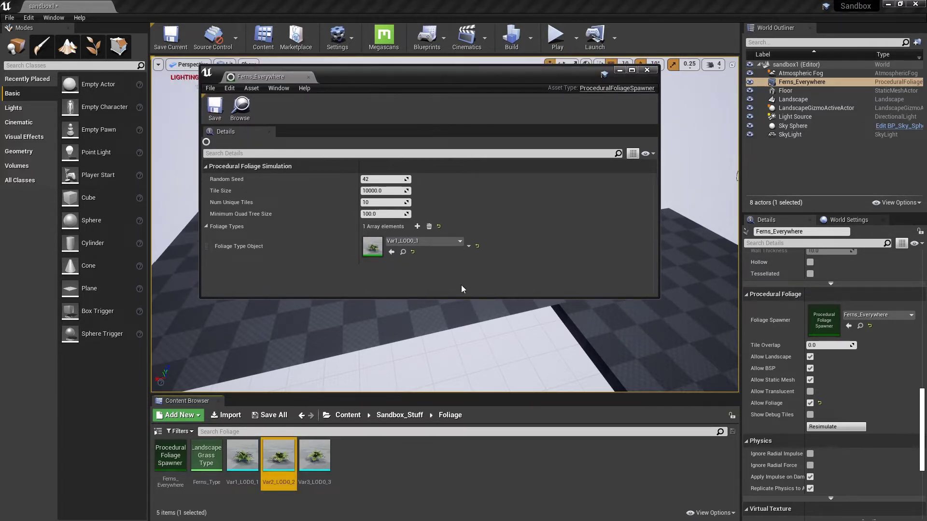
click(403, 252)
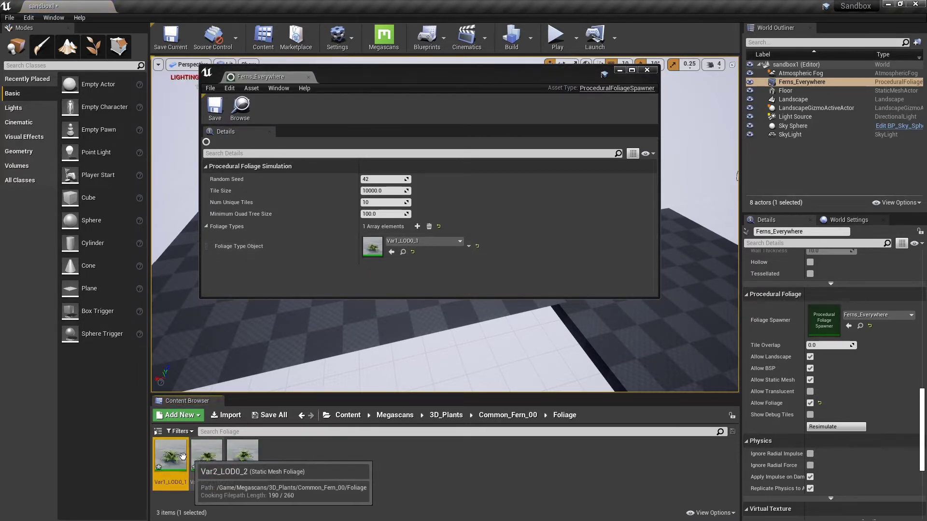
key(ctrl+s)
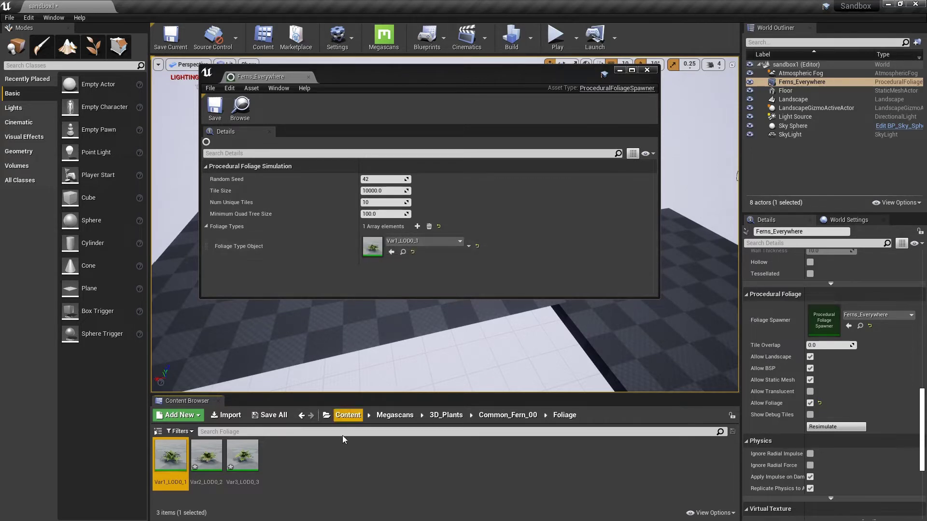
- Create a Static Mesh Foliage asset named Static_1_Fern in the Sandbox_Stuff/Foliage folder and save it
key(alt+Left)
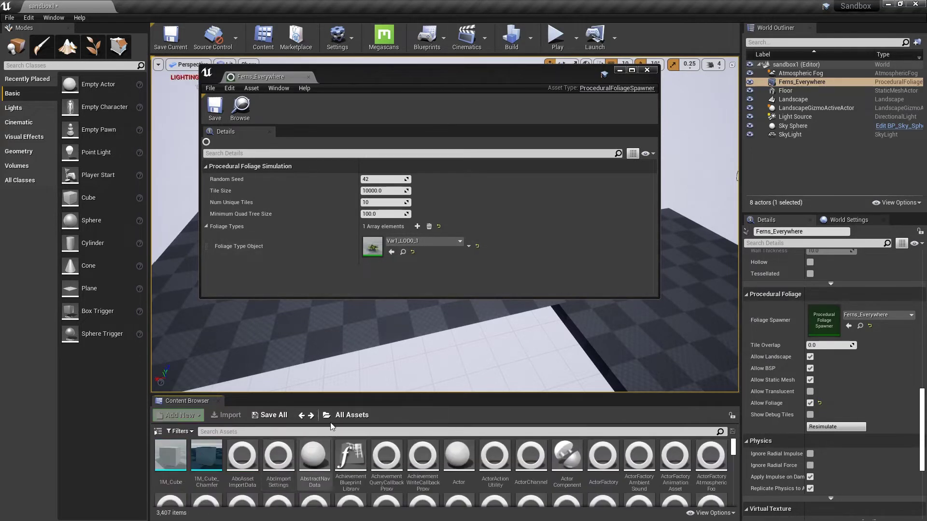
click(327, 415)
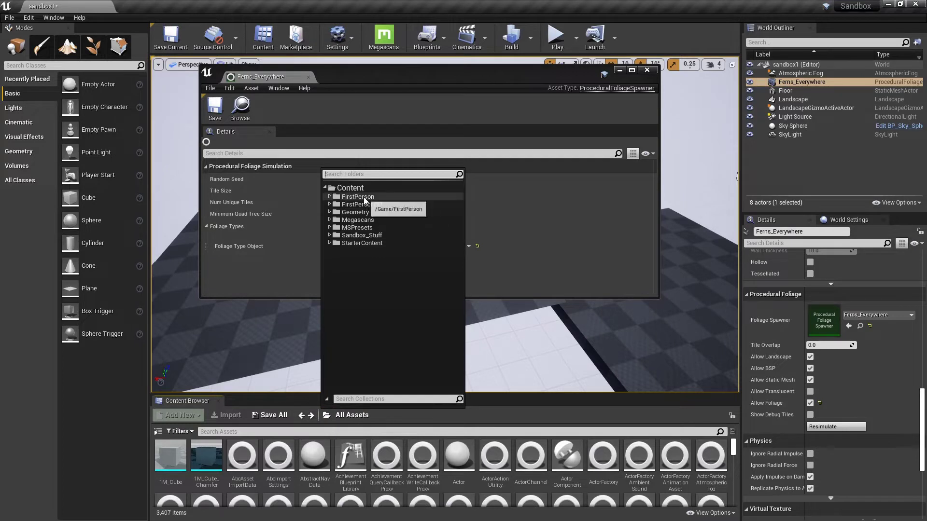
click(362, 235)
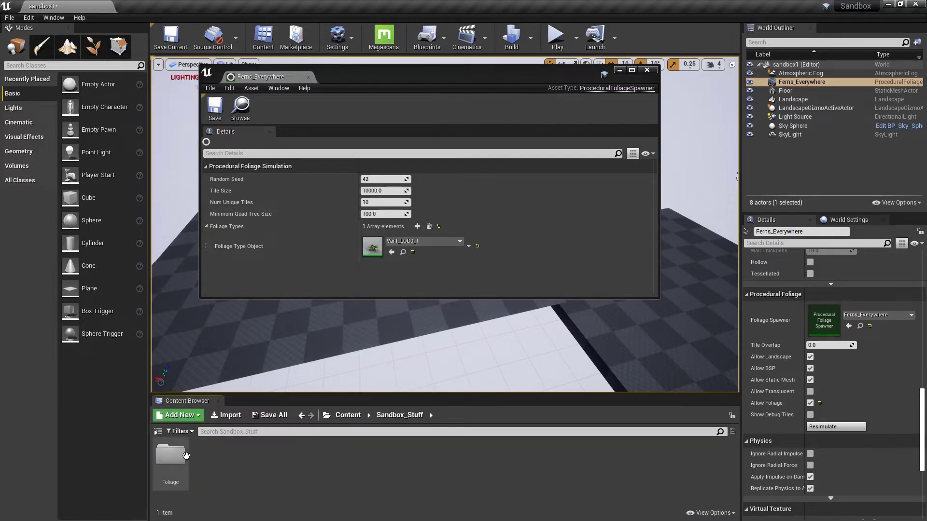
double_click(170, 456)
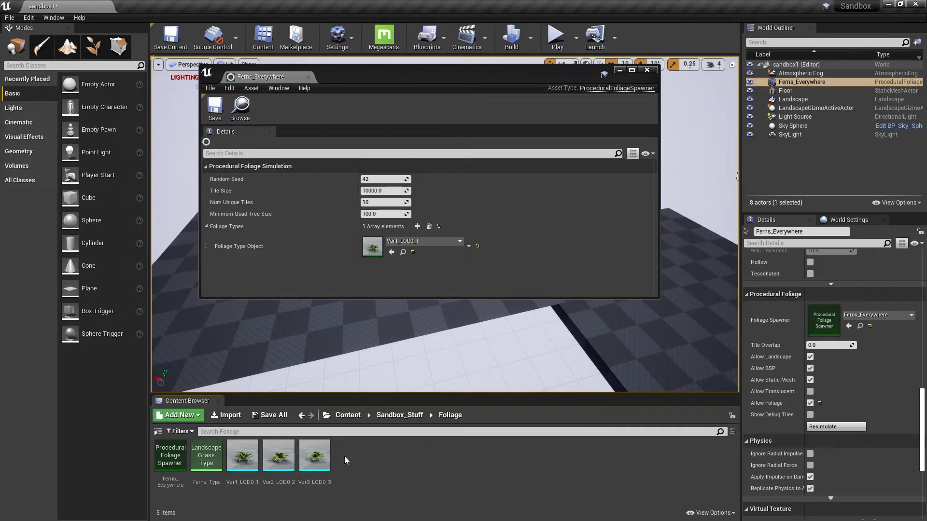
right_click(345, 456)
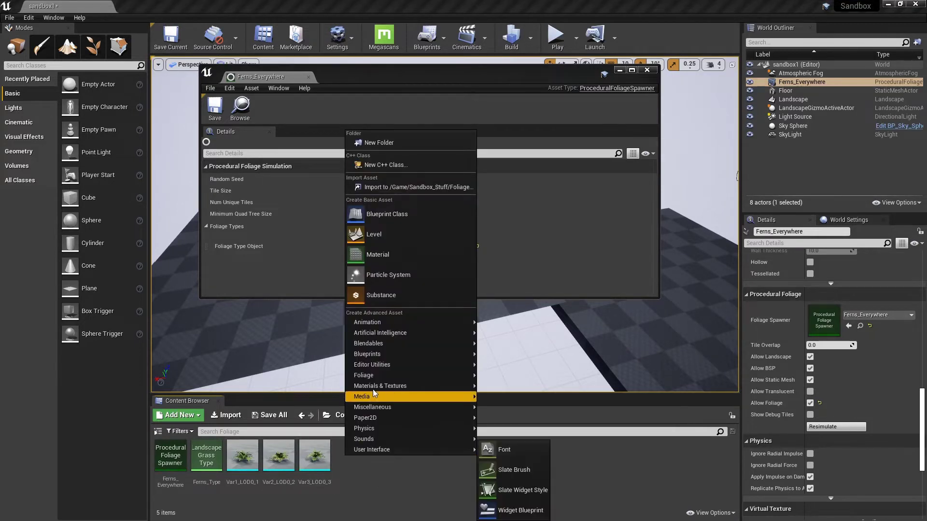
mouse_move(376, 378)
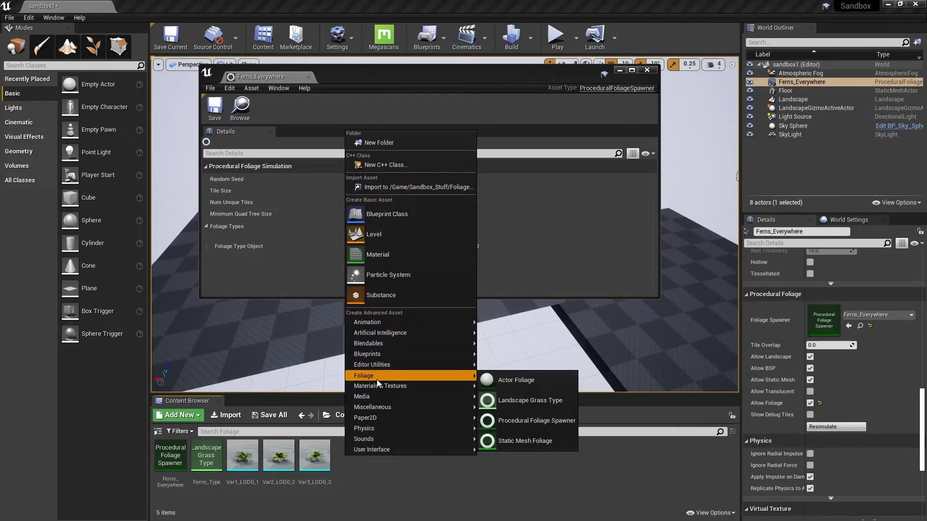
click(512, 440)
text(S)
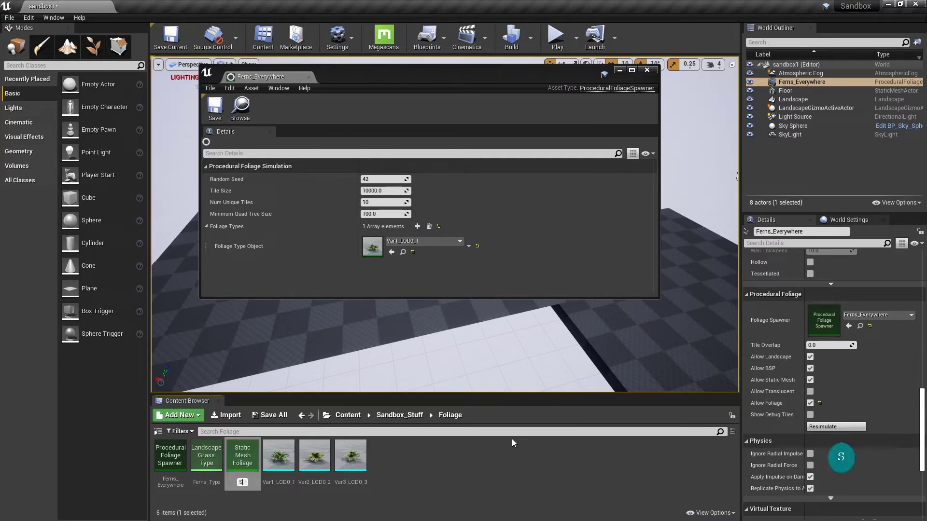
text(tatic_1_Fern)
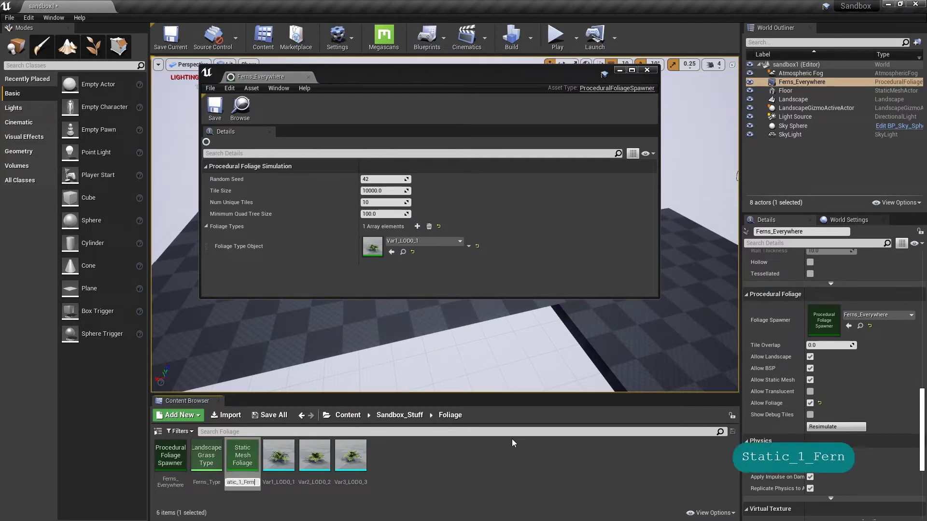
key(Return)
key(ctrl+s)
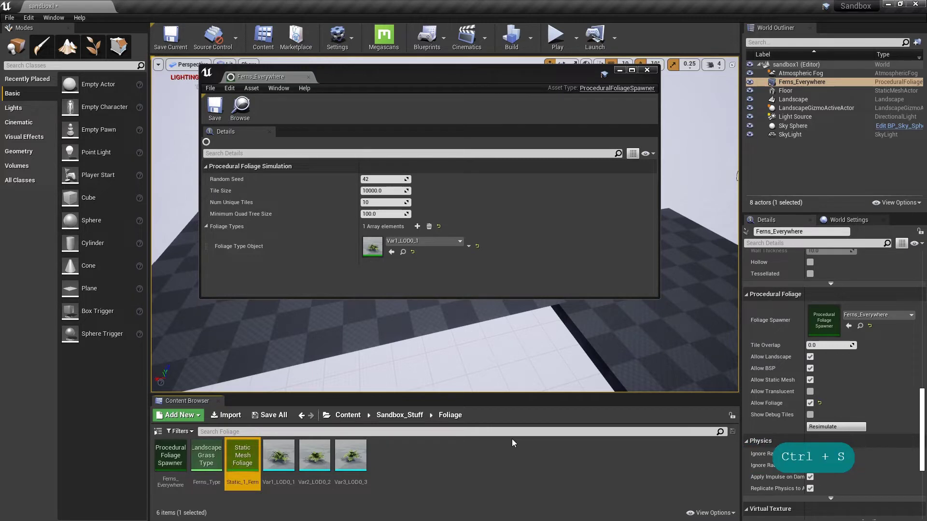
- Assign the Var1_LOD0_1 mesh to the Static_1_Fern foliage asset and save it
double_click(247, 458)
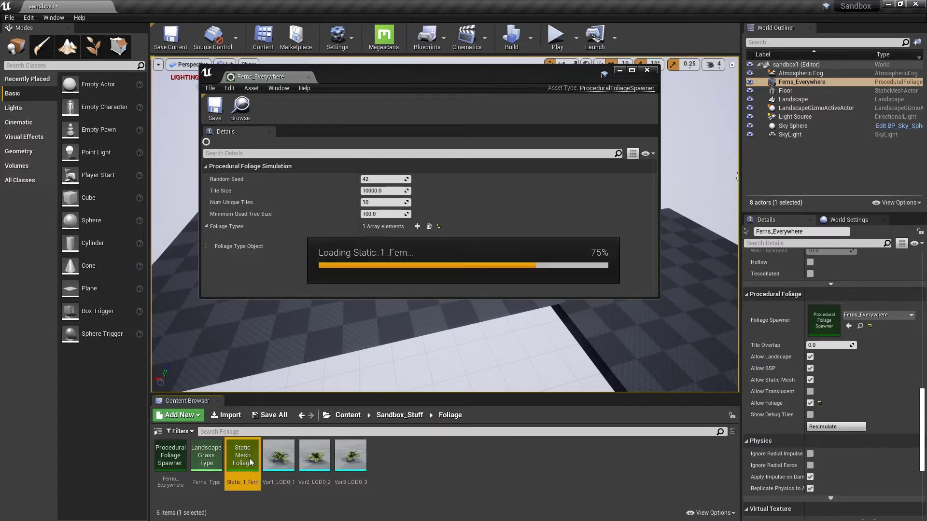
drag(276, 462, 385, 199)
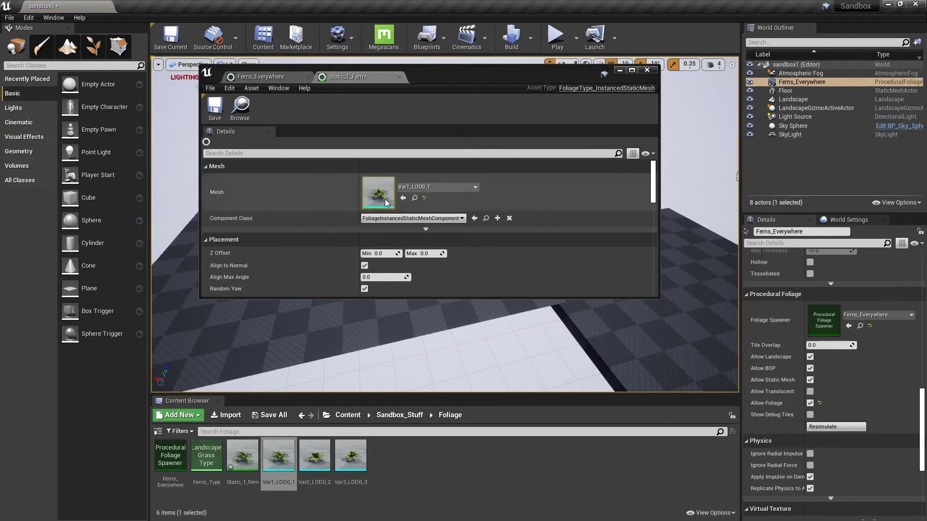
click(216, 113)
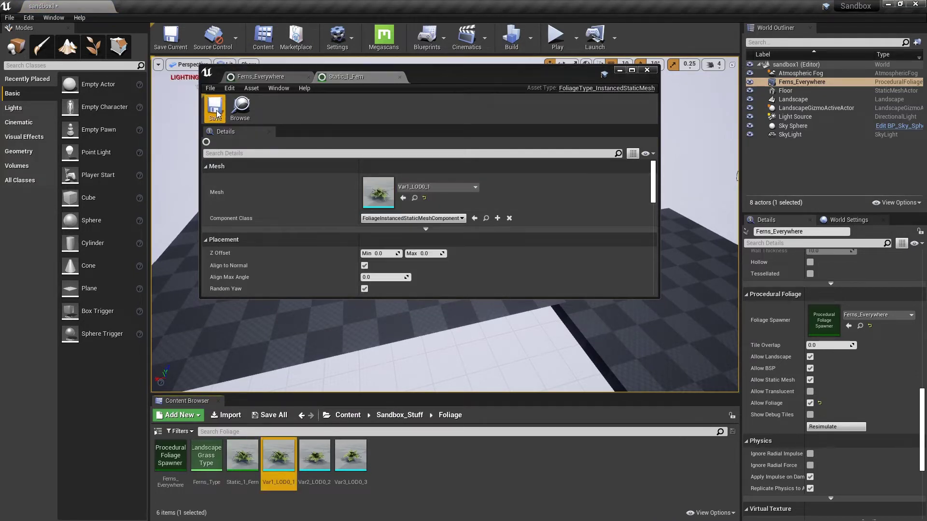
- In the Ferns_Everywhere spawner, set the Foliage Type Object to Static_1_Fern and save the spawner
click(261, 77)
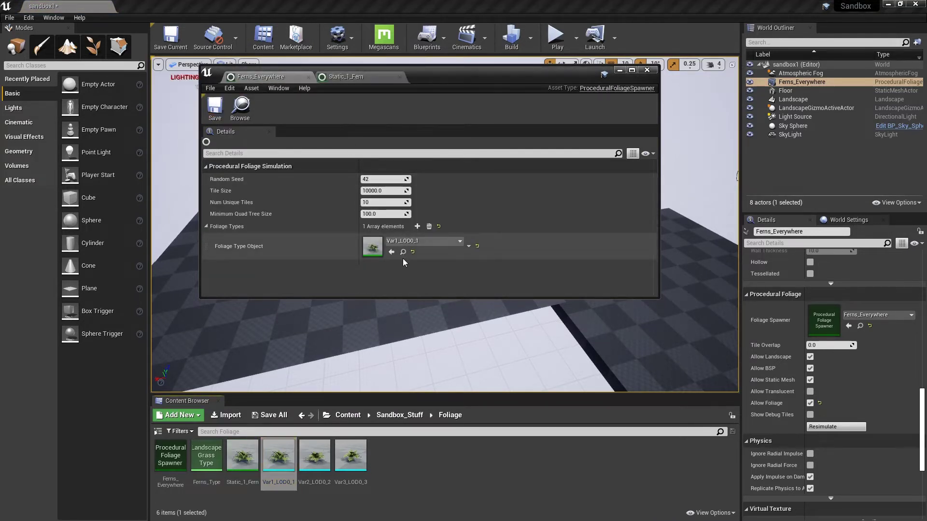
click(242, 456)
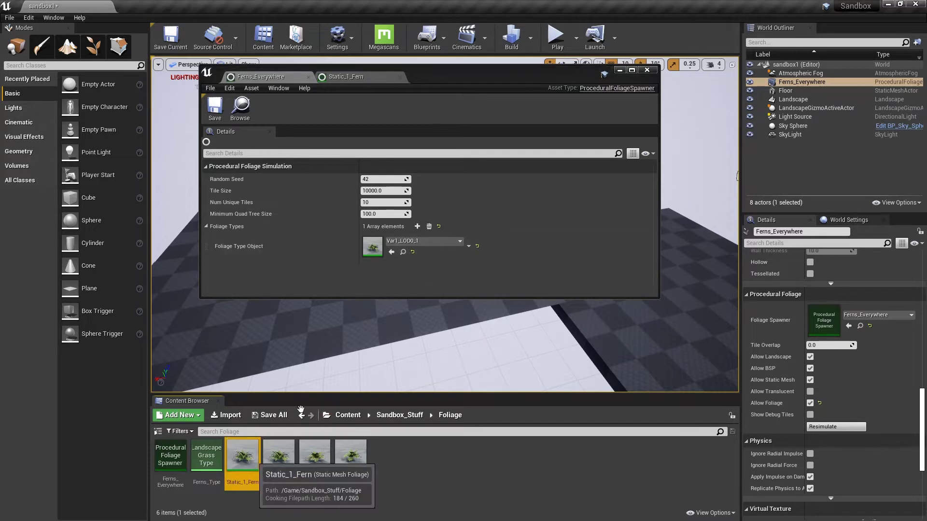
click(390, 252)
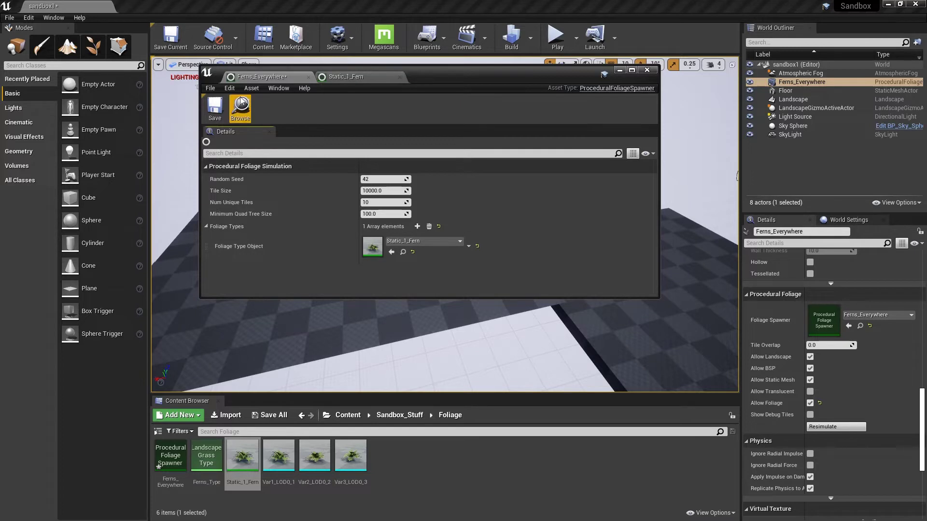
click(215, 107)
click(346, 77)
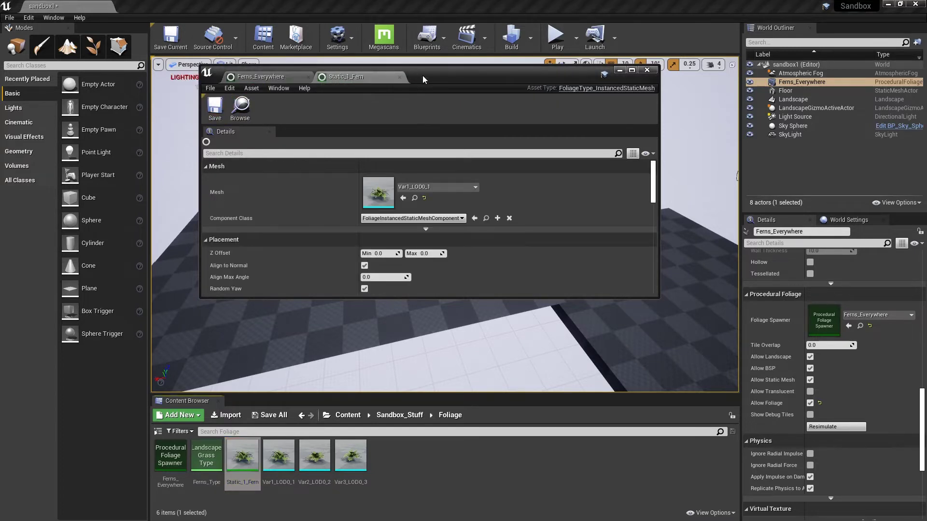
drag(422, 75, 478, 123)
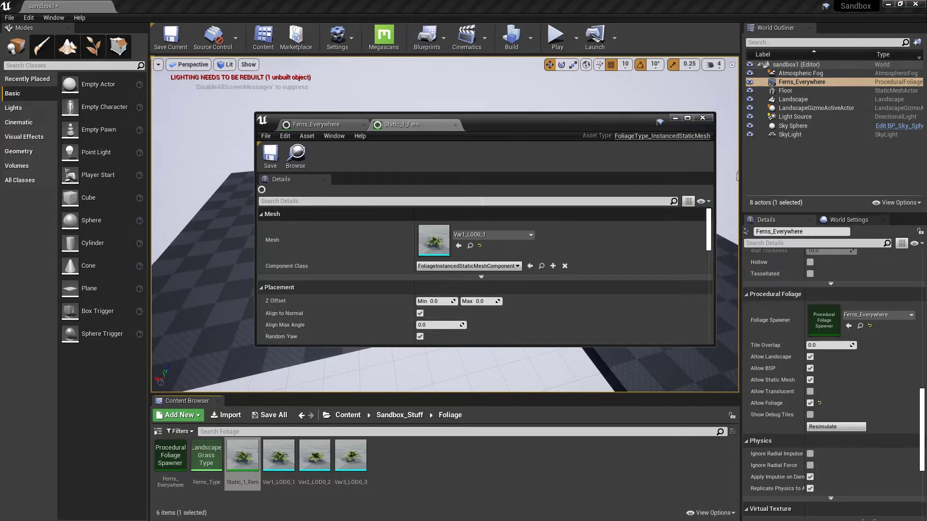
drag(492, 123, 474, 86)
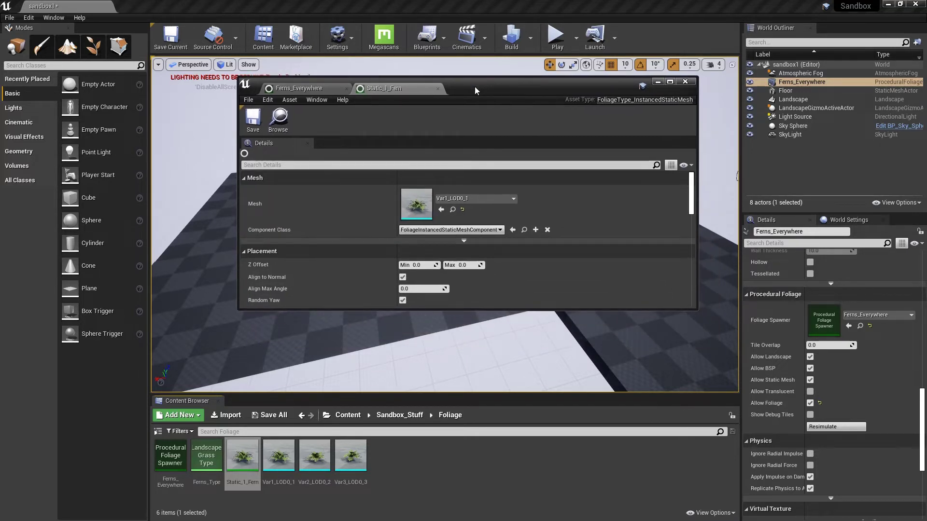
drag(474, 86, 421, 68)
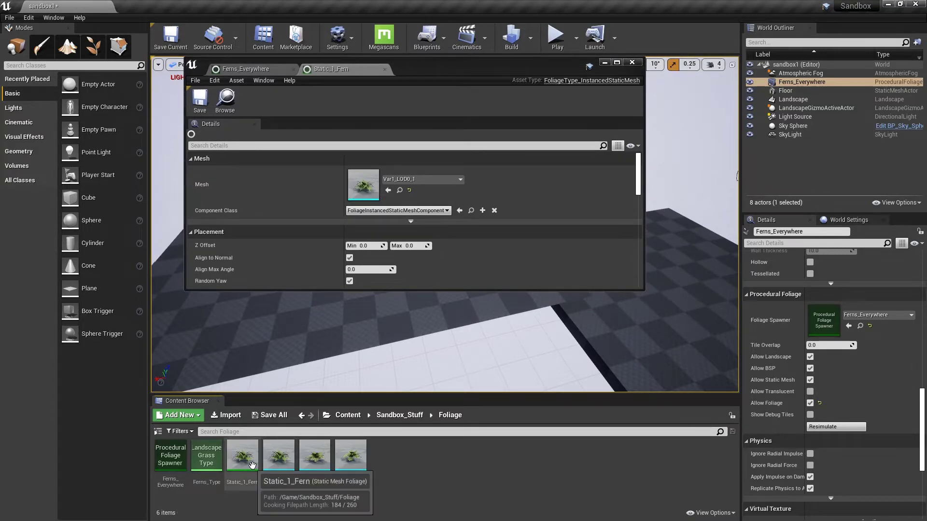
- Create a Static Mesh Foliage asset named Static_2_Fern in the Foliage folder and save it
right_click(396, 457)
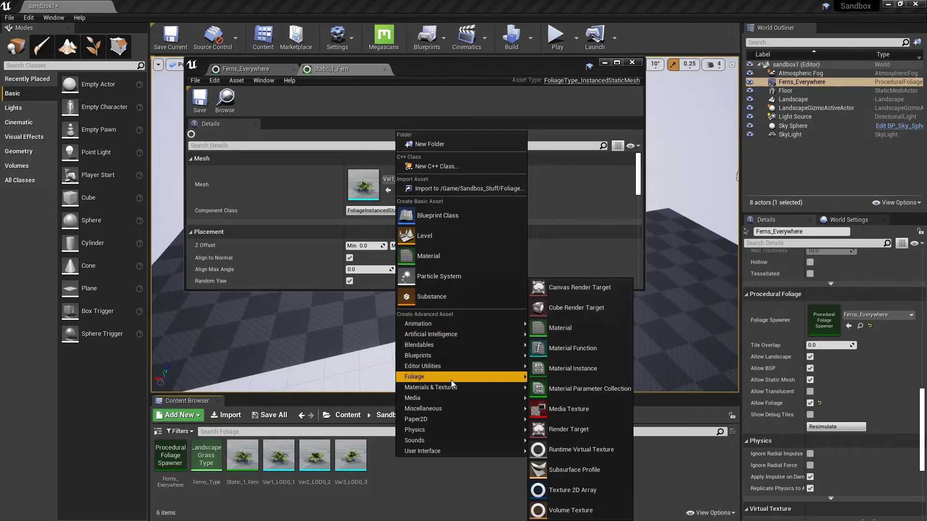
mouse_move(451, 379)
click(564, 444)
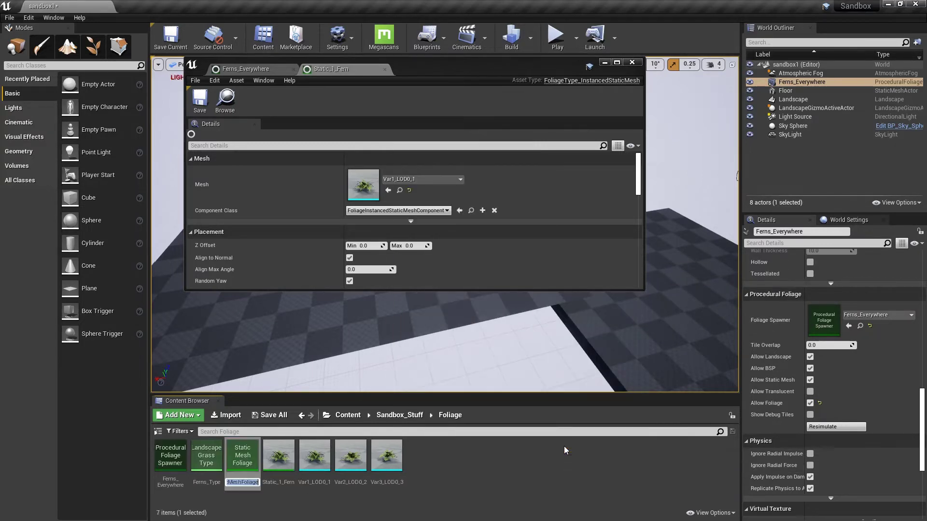
text(Stati)
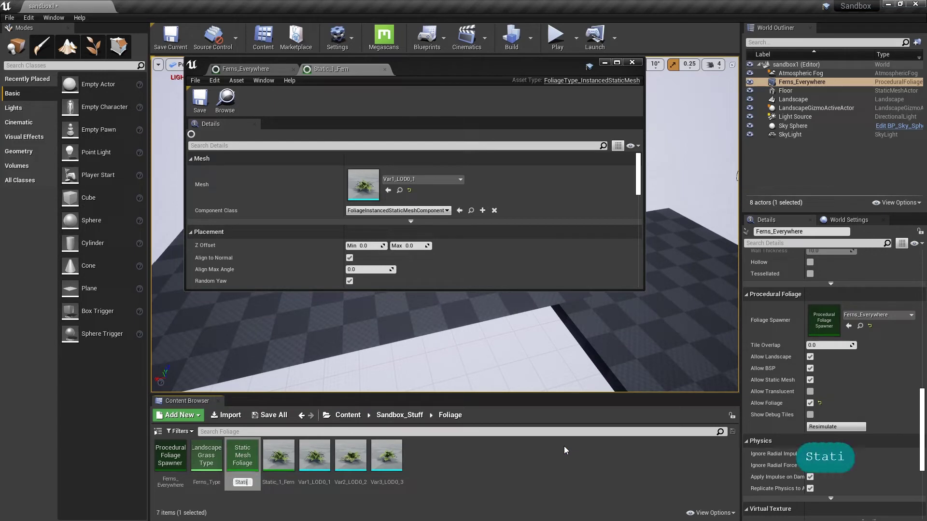
text(c_2_F)
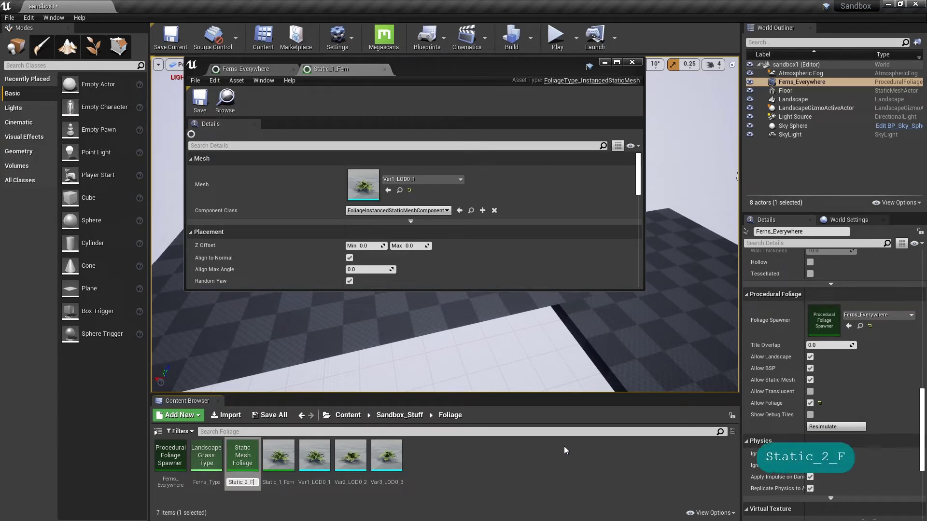
text(ern)
key(Return)
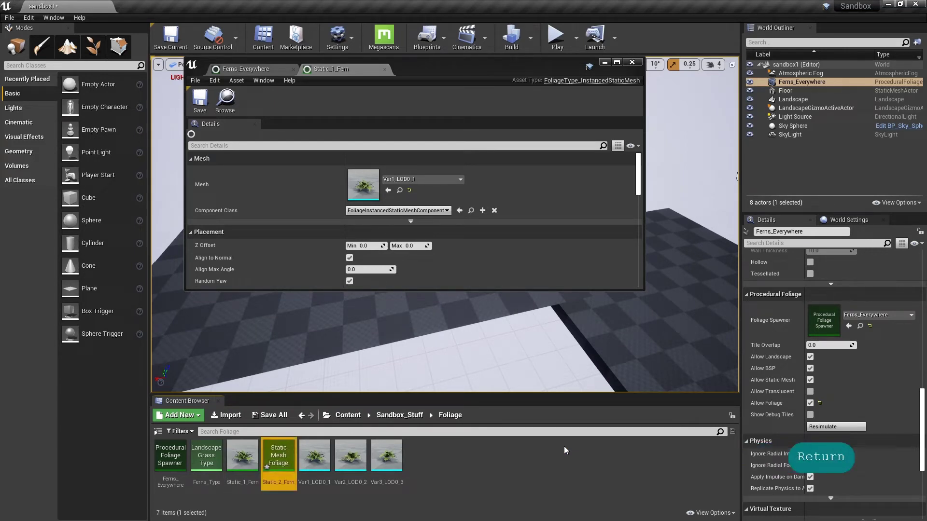
key(ctrl+s)
- Create another Static Mesh Foliage asset named Static_3_Fern in the Foliage folder and save it
right_click(440, 457)
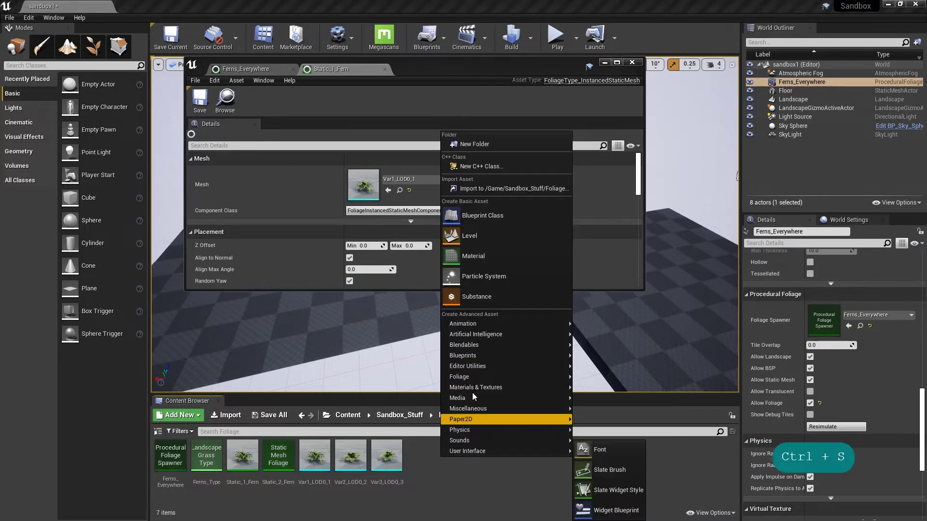
mouse_move(474, 378)
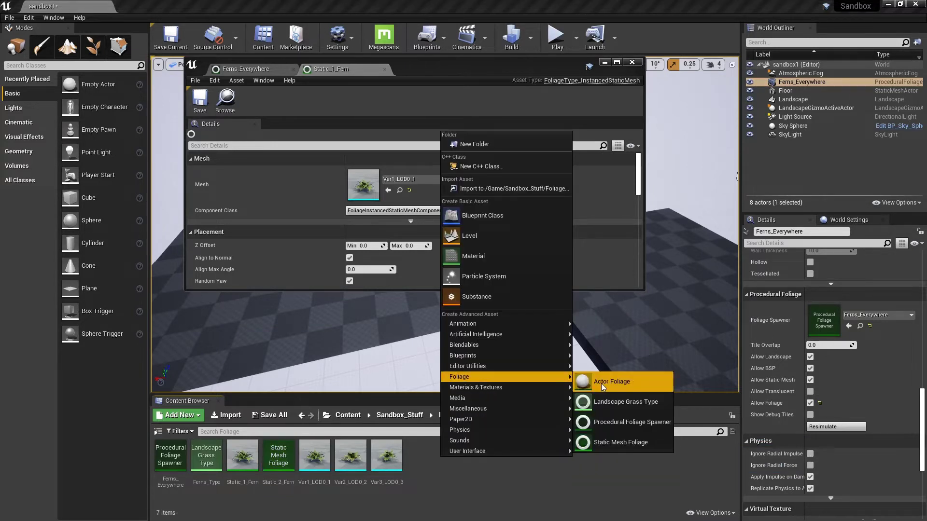
click(610, 438)
text(Stat)
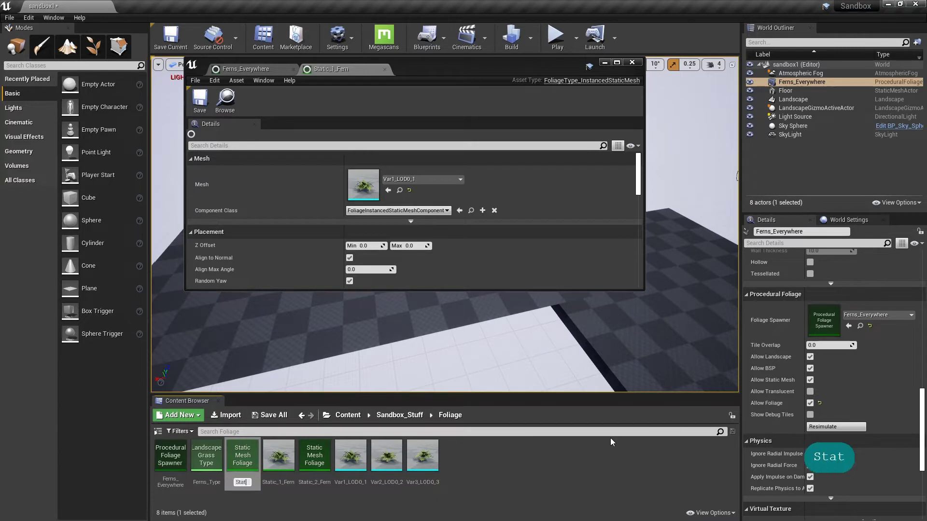
text(ic_3_Fern)
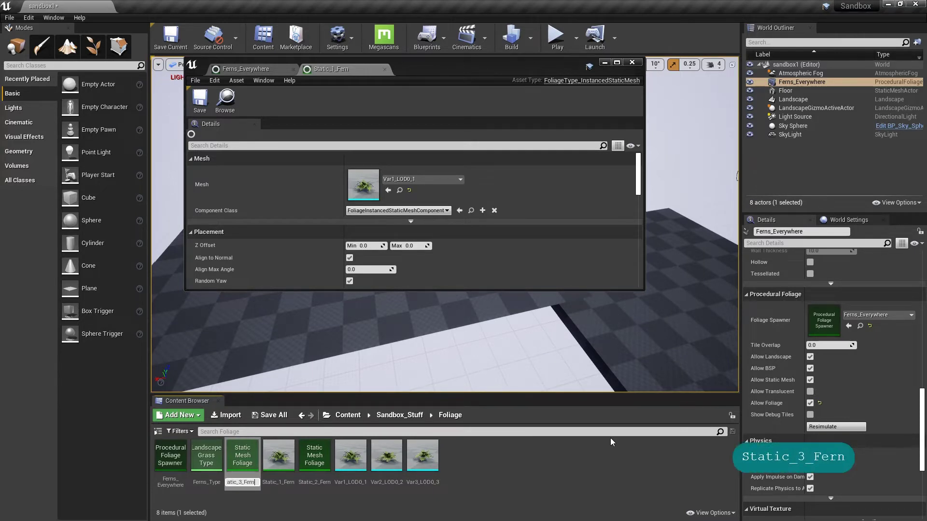
key(Return)
key(ctrl+s)
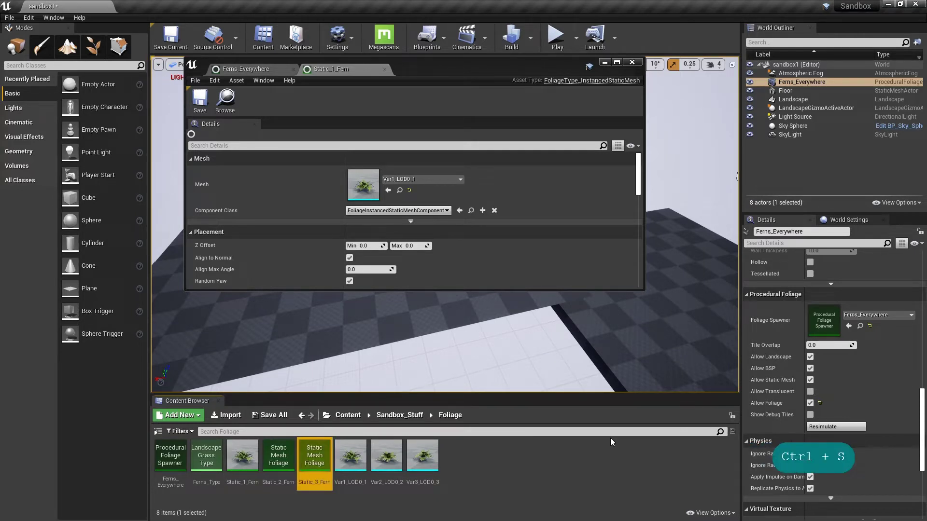
- Assign the Var2_LOD0_2 mesh to Static_2_Fern and the Var3_LOD0_3 mesh to Static_3_Fern
double_click(279, 456)
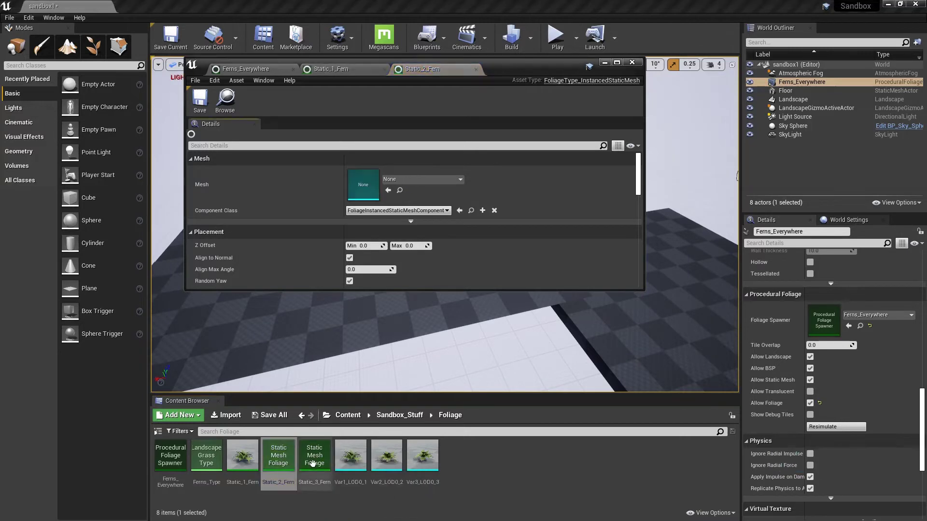
drag(388, 466, 363, 186)
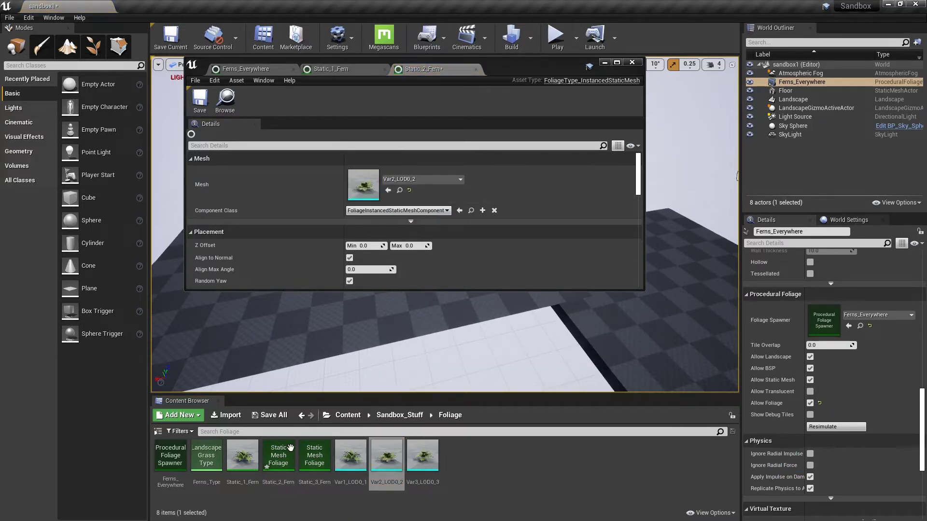
double_click(316, 458)
drag(422, 456, 363, 200)
- Save the sandbox1 map and all assets in the Foliage folder
key(ctrl+a)
key(ctrl+s)
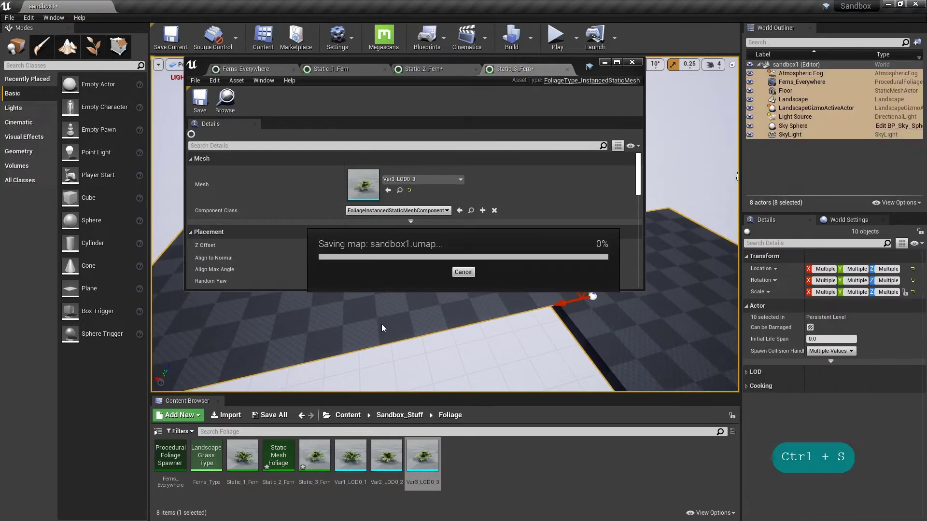
click(294, 468)
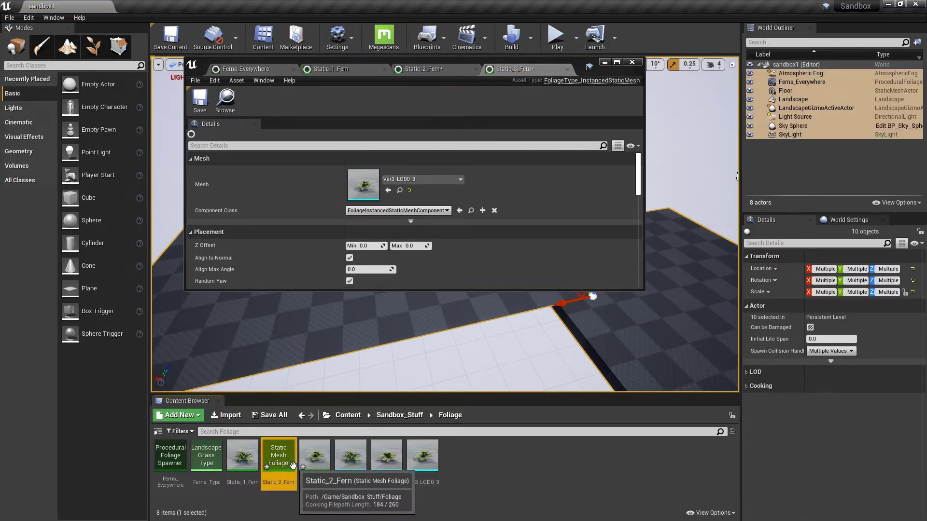
key(ctrl+a)
key(ctrl+s)
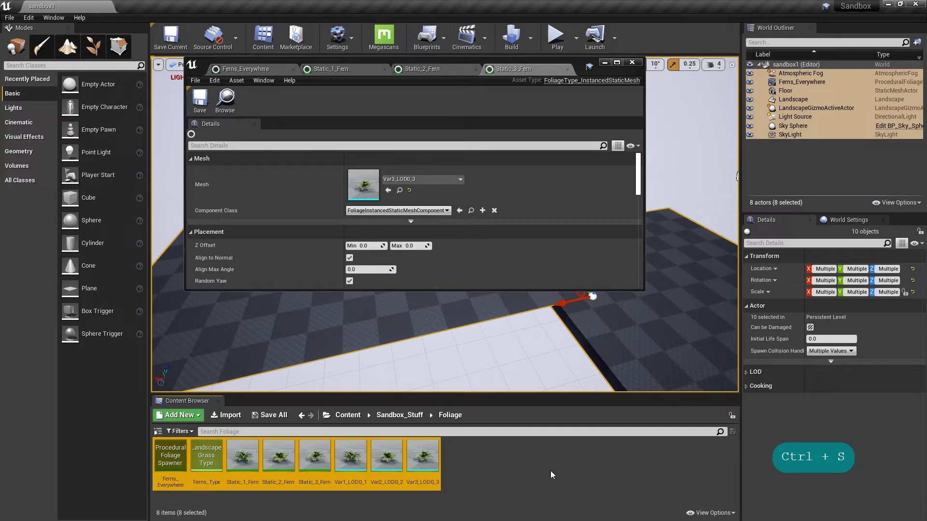
click(550, 471)
- Create a new subfolder named meshes inside the Foliage folder
right_click(480, 466)
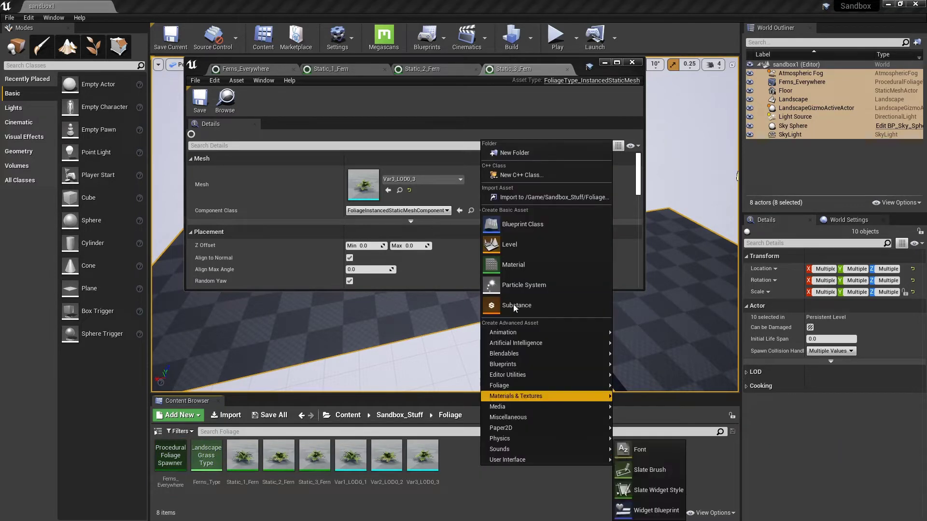
click(520, 153)
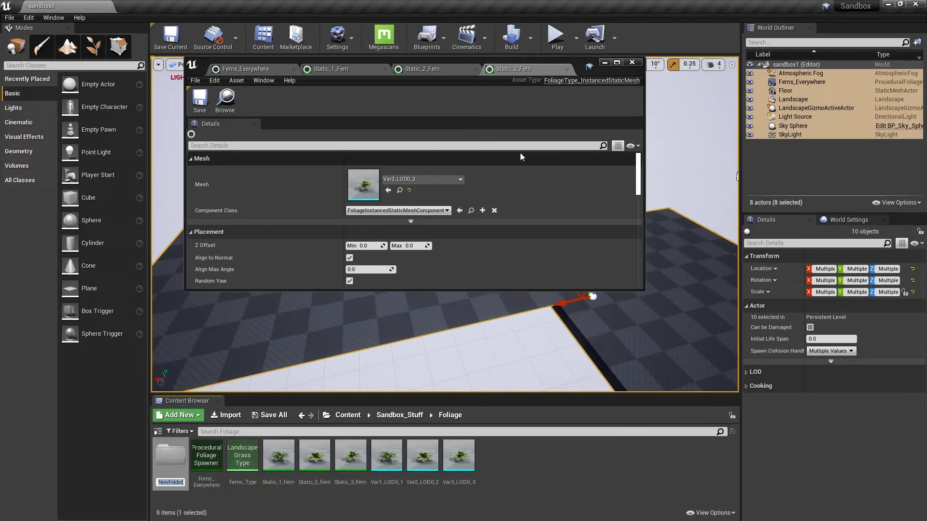
text(meshes)
key(Return)
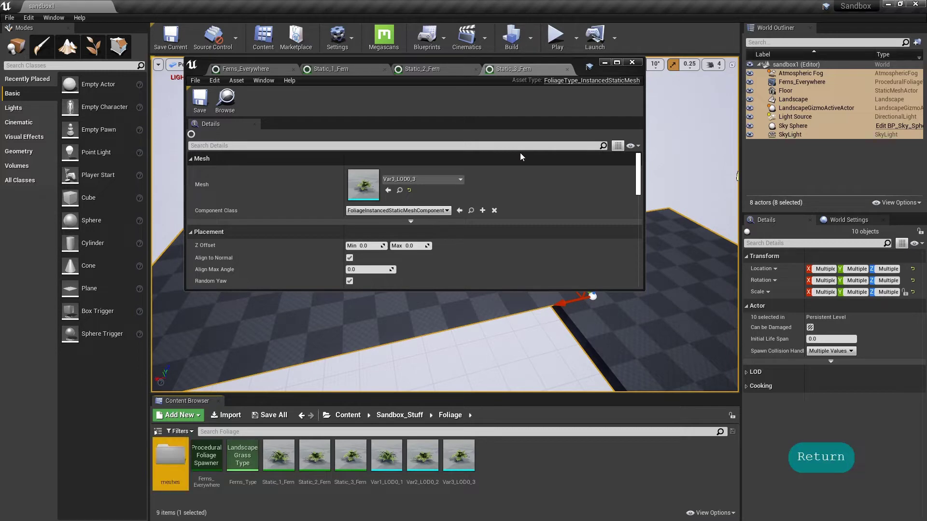
- Move the Var1_LOD0_1, Var2_LOD0_2 and Var3_LOD0_3 static meshes into the meshes folder
click(388, 455)
shift+click(457, 456)
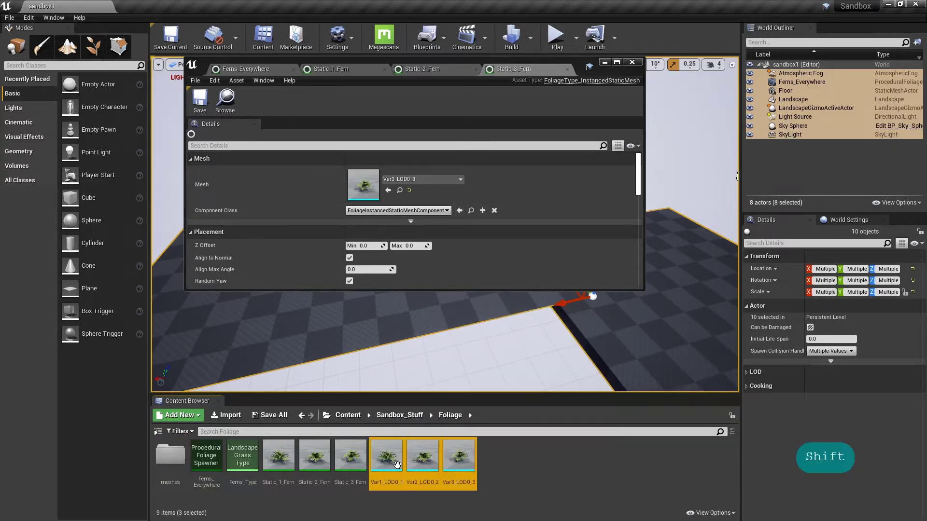
drag(397, 465, 177, 461)
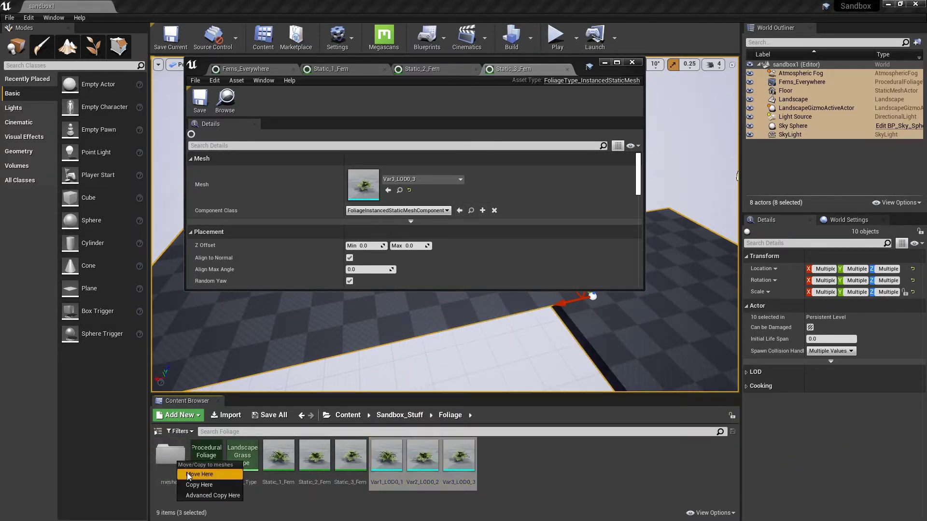
click(188, 475)
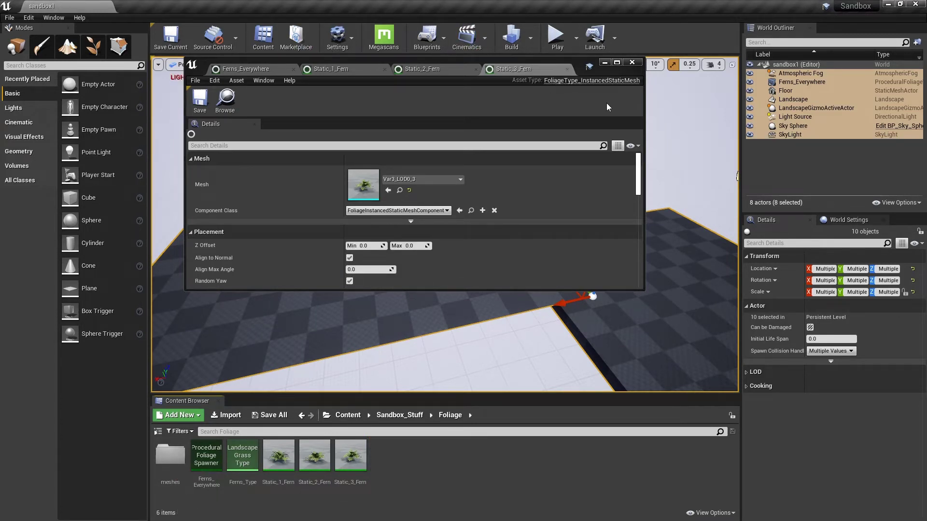
- Check the Ferns_Everywhere spawner's foliage types, and show the Static_1_Fern settings in a taller asset editor window
drag(578, 59, 682, 33)
click(367, 42)
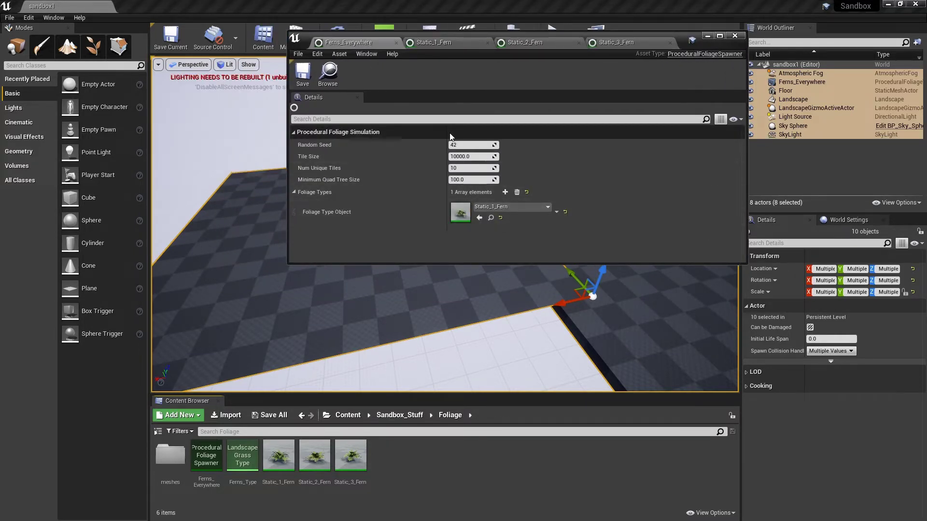
click(293, 193)
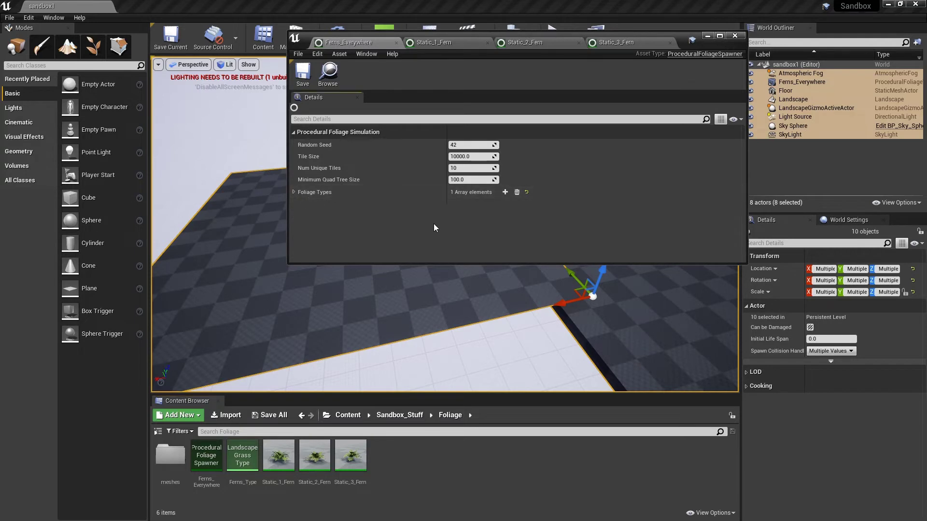
click(445, 45)
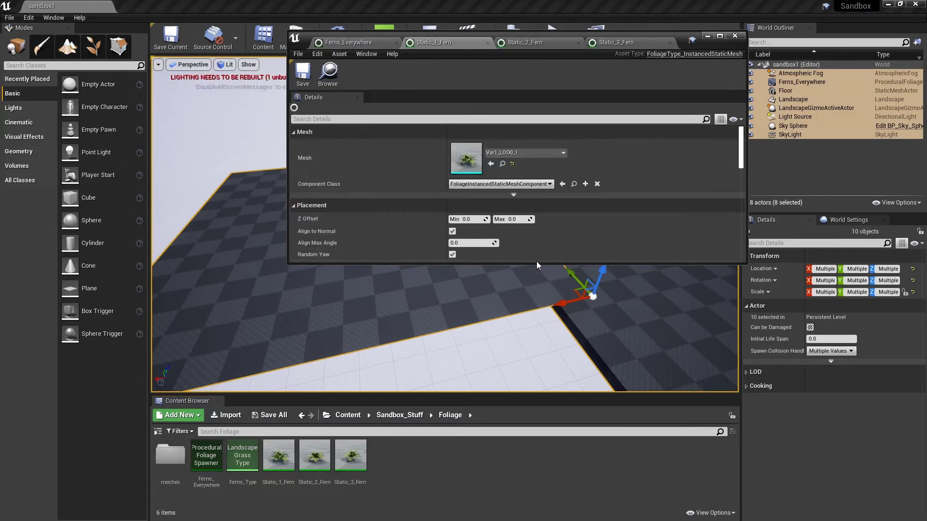
drag(535, 263, 517, 478)
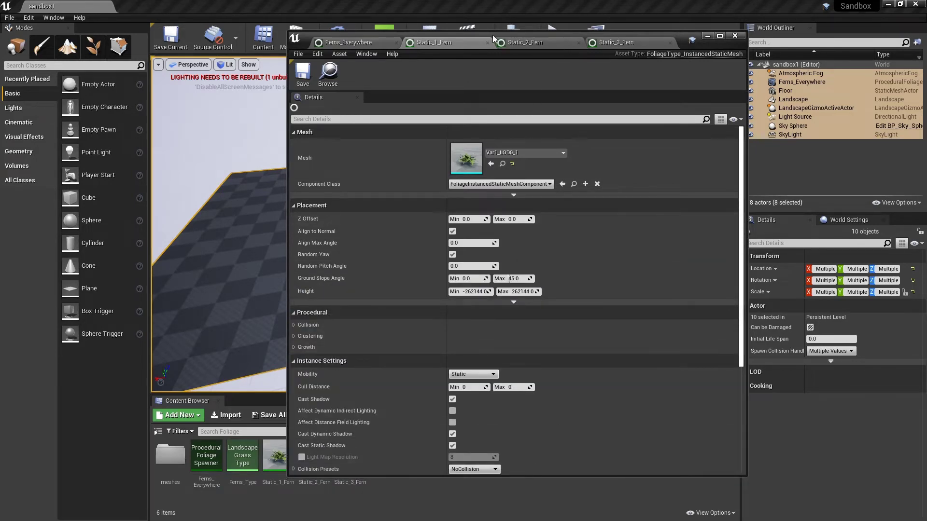
- Move the asset editor window off the landscape view, and look through Static_1_Fern's settings down to its procedural collision values
drag(493, 39, 641, 34)
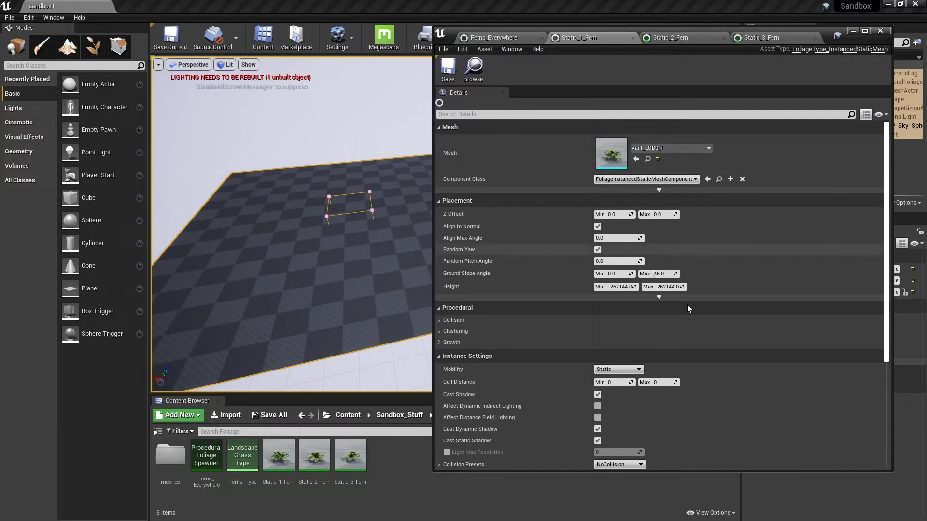
scroll(741, 346, down, 6)
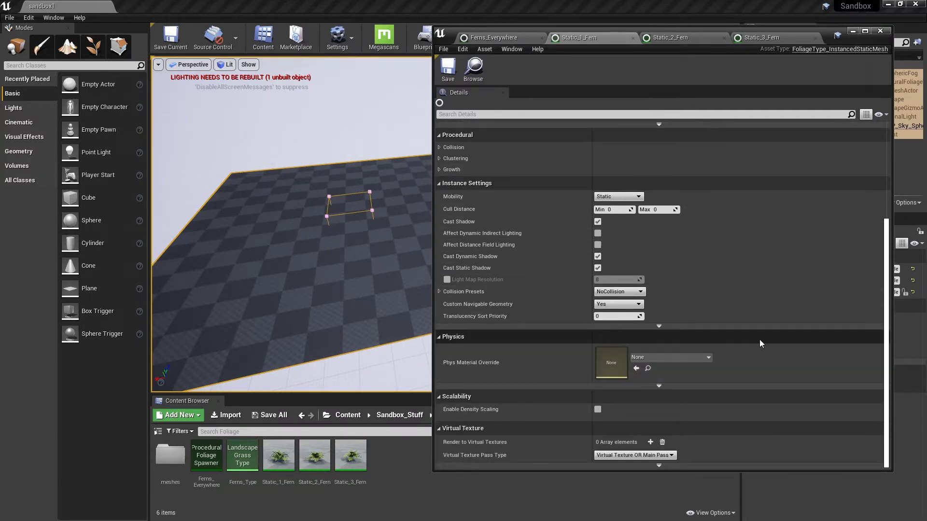
scroll(760, 339, up, 2)
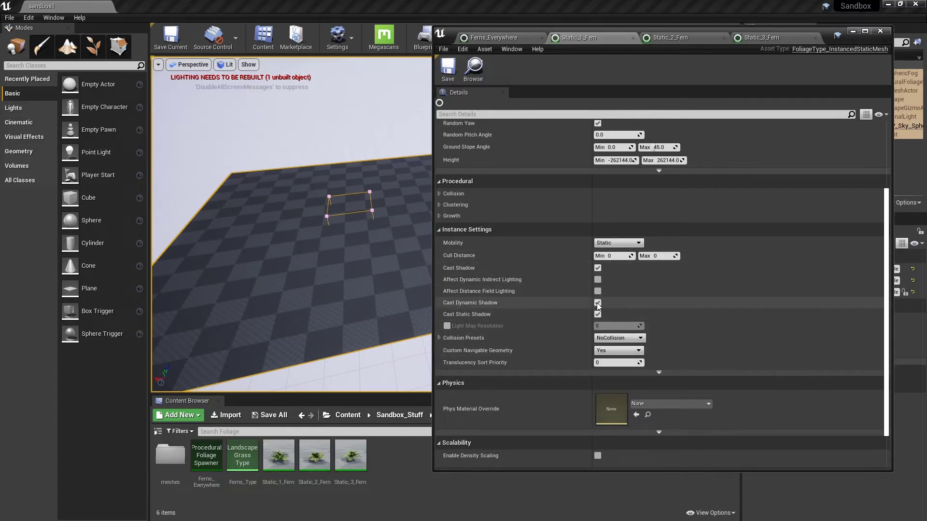
scroll(598, 305, up, 3)
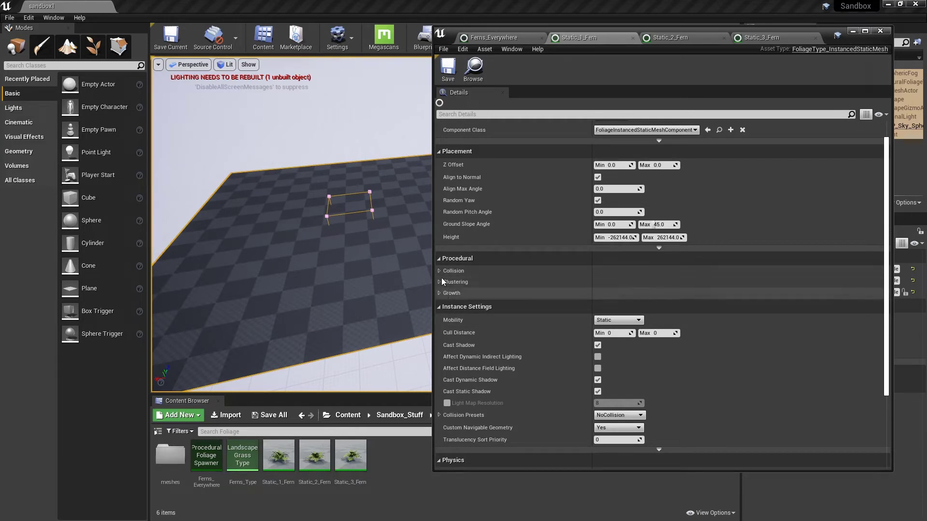
click(439, 270)
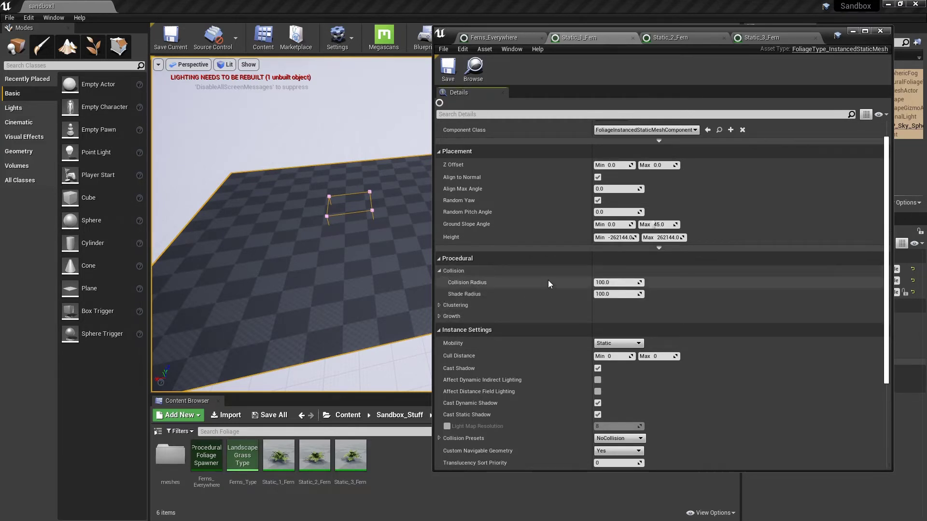
- Set Static_1_Fern's collision radius to 3 and its shade radius to 2
click(613, 284)
text(3)
key(Tab)
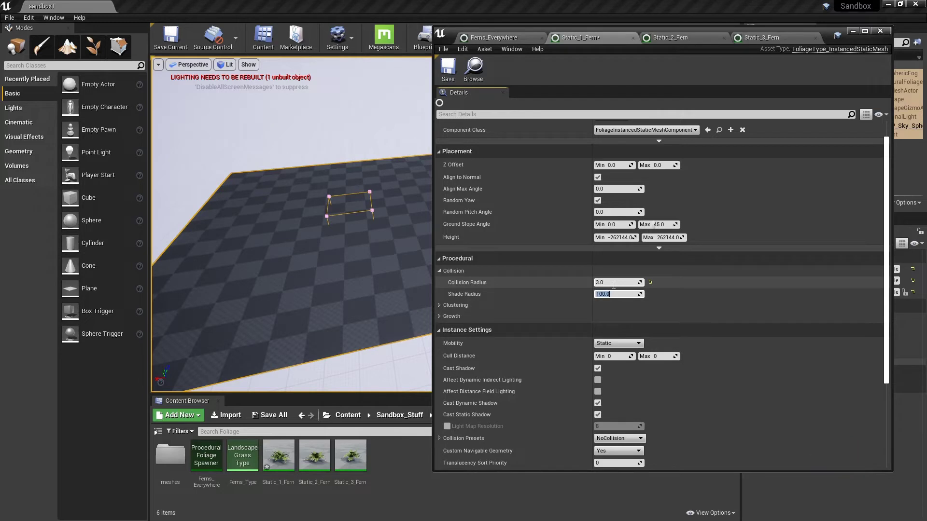
text(2)
key(Tab)
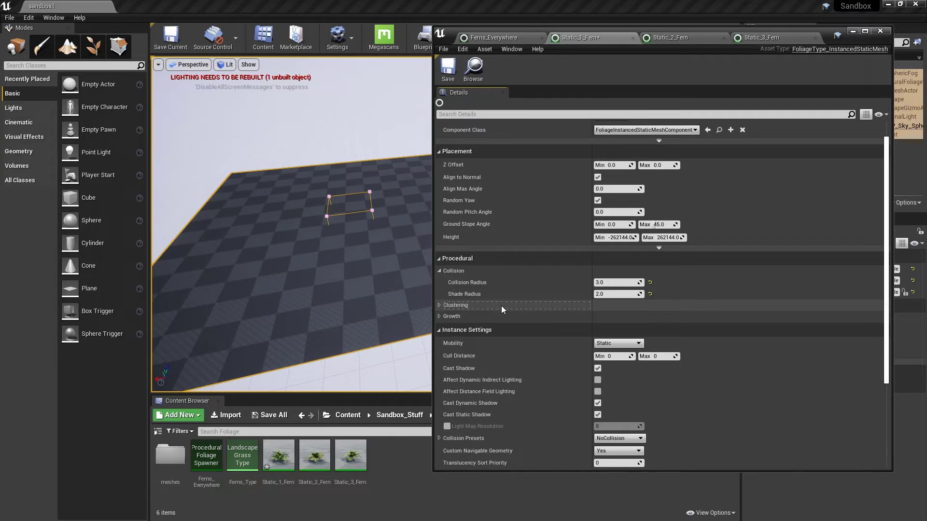
- Set Static_1_Fern's collision radius to 6 and its shade radius to 5
click(602, 283)
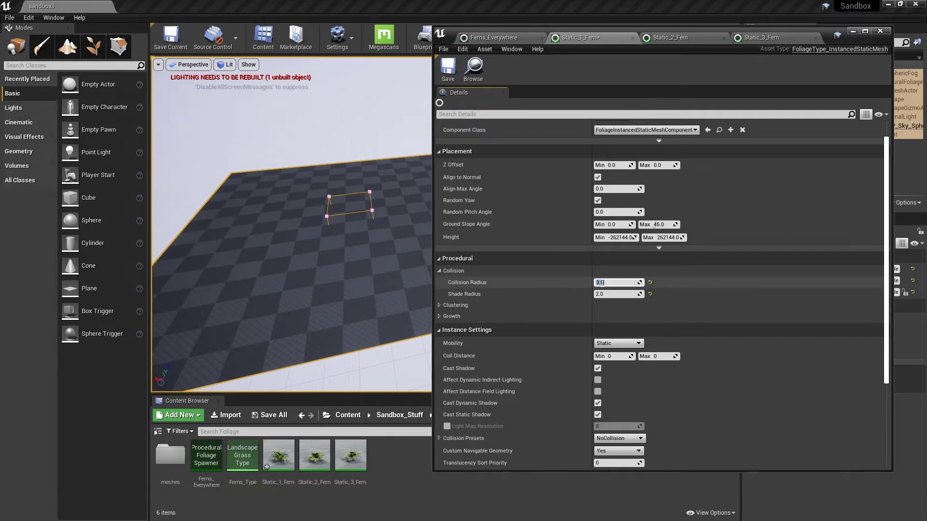
text(6)
key(Tab)
text(5)
key(Tab)
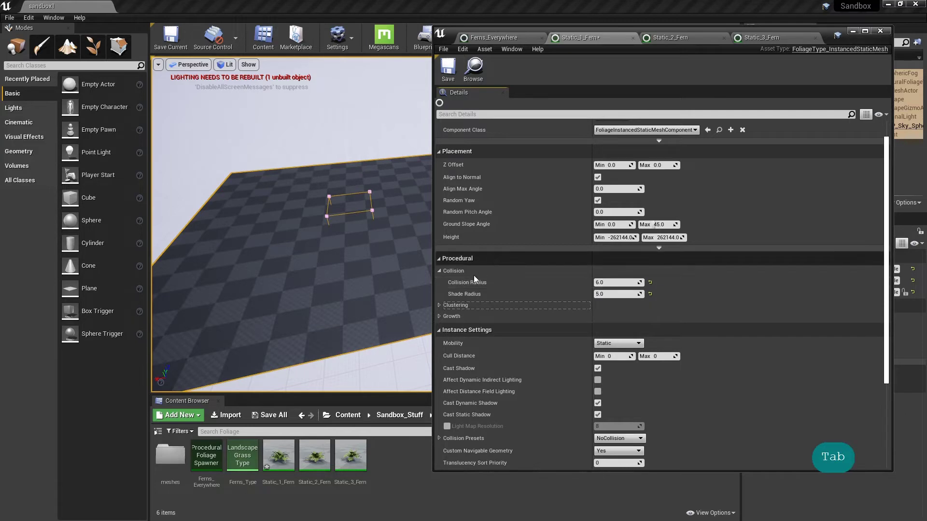
- Set Static_2_Fern's collision radius to 6 and its shade radius to 5
click(668, 37)
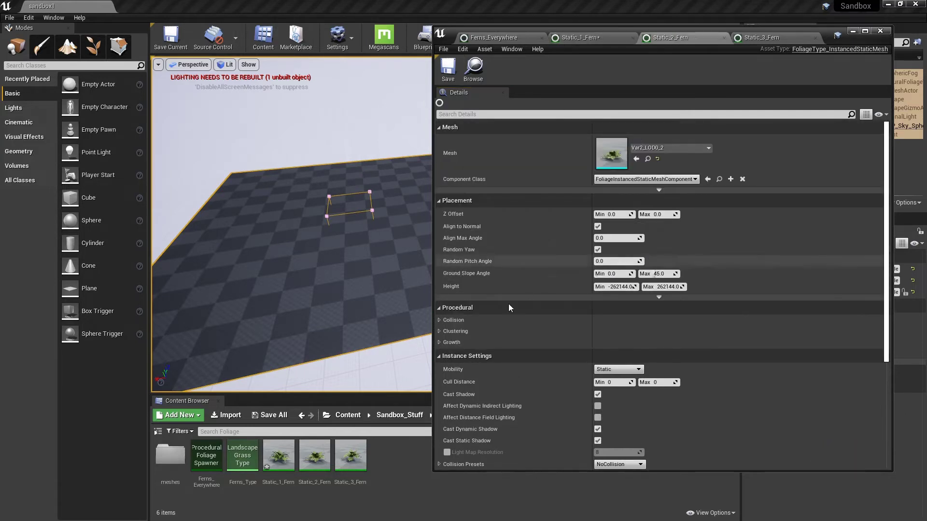
click(441, 321)
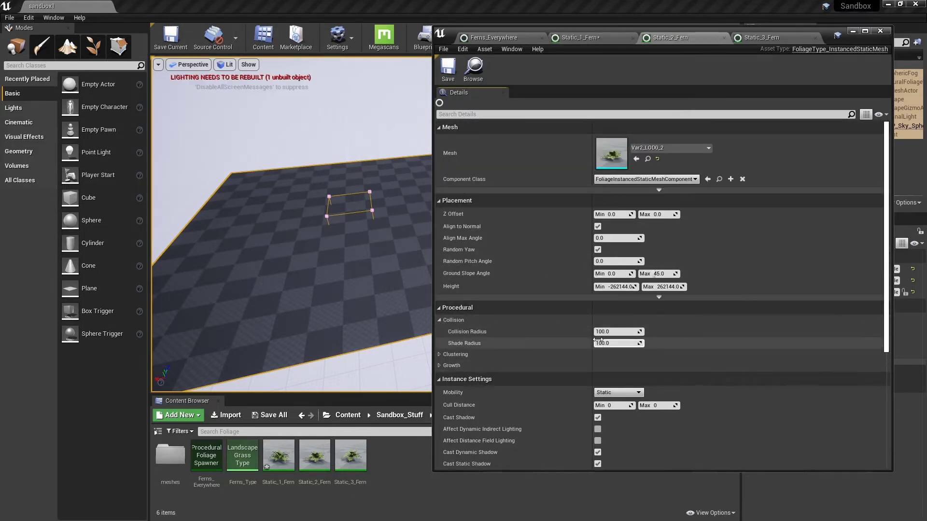
click(617, 332)
text(5)
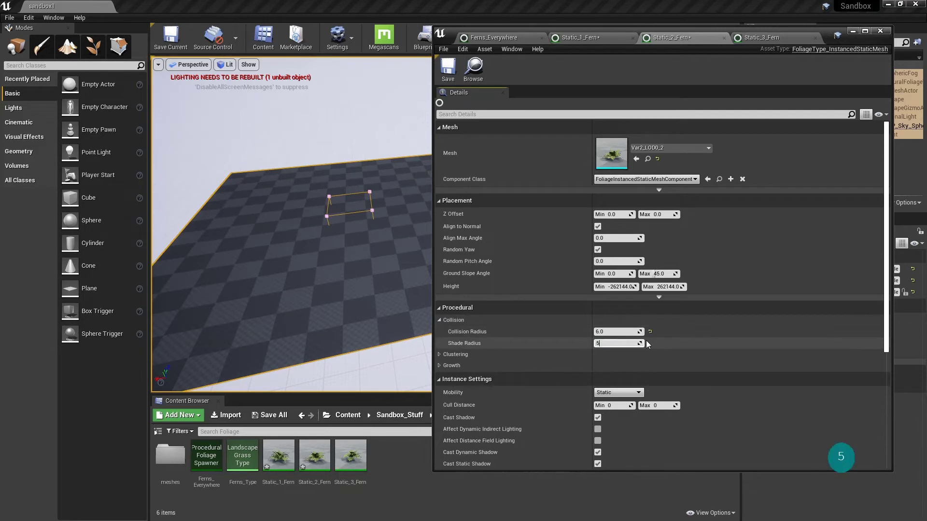
key(Tab)
- Set Static_3_Fern's collision radius to 6 and its shade radius to 5
click(783, 38)
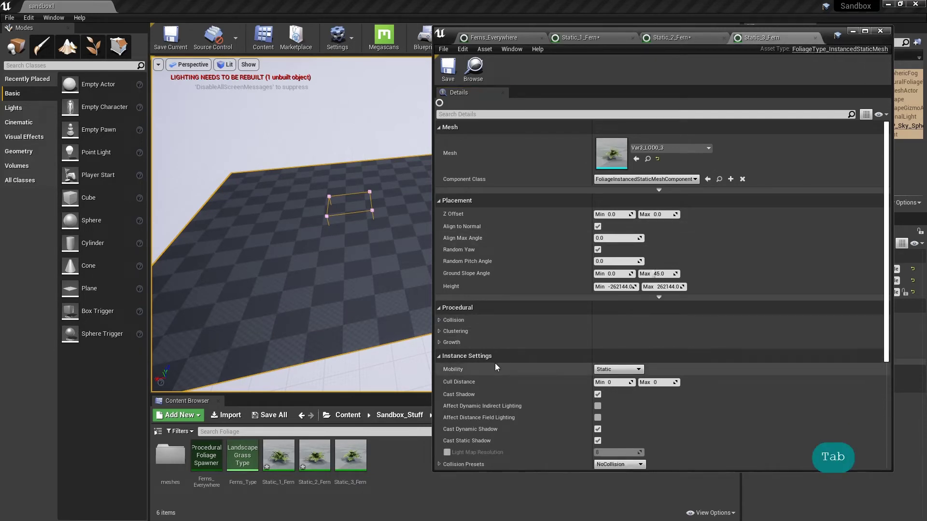
click(447, 321)
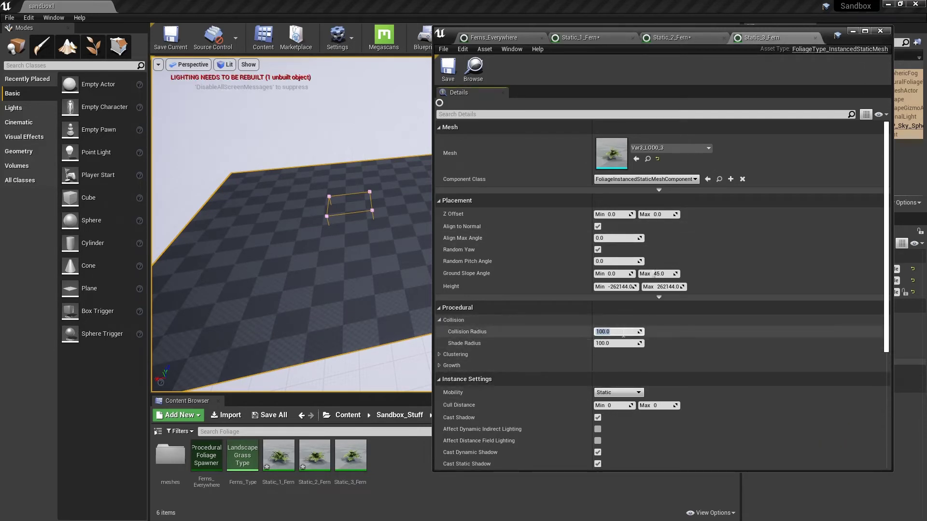
text(6)
key(Tab)
text(5)
key(Tab)
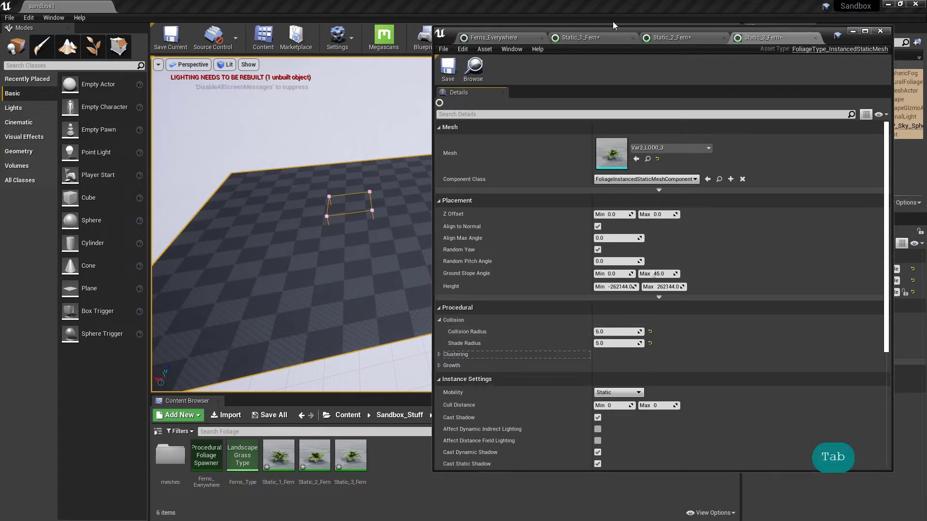
- Set Static_1_Fern's clustering to an initial seed density of 5, average spread distance of 8 and spread variance of 20
scroll(526, 241, down, 2)
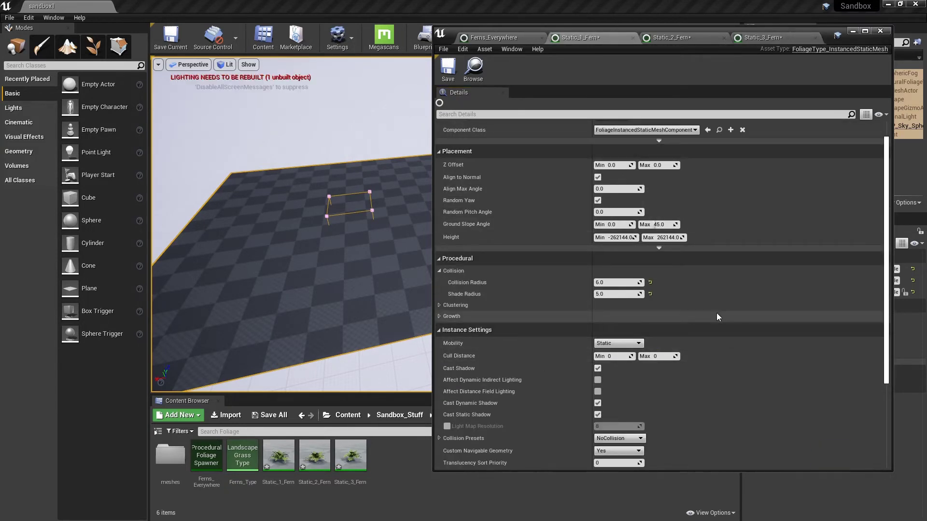
click(459, 305)
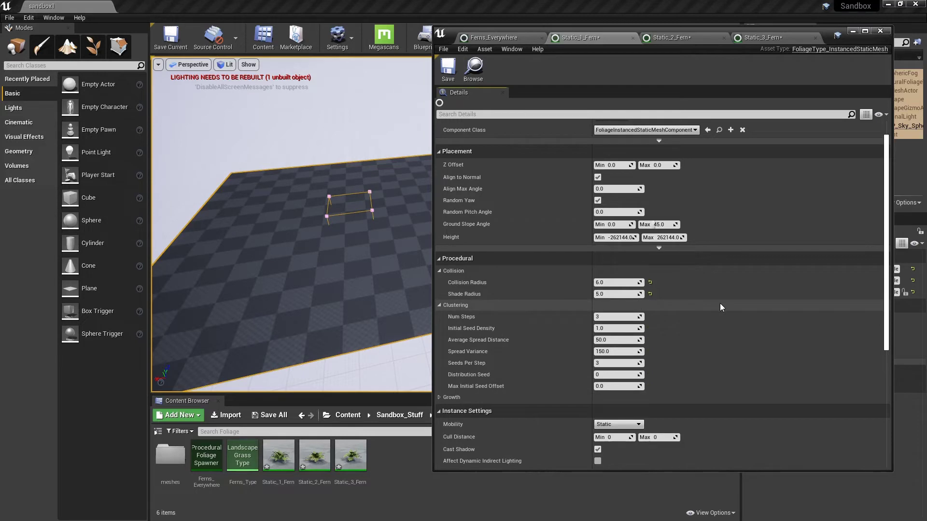
click(616, 329)
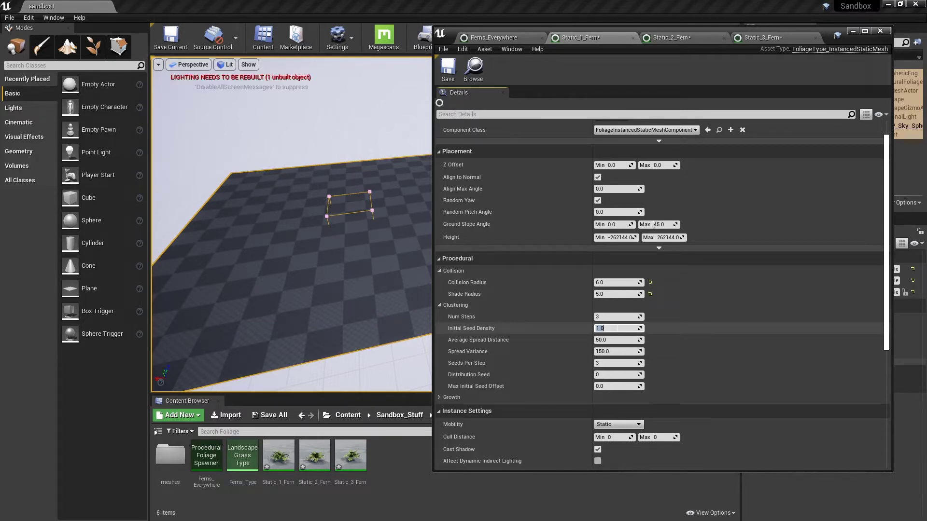
text(5)
key(Tab)
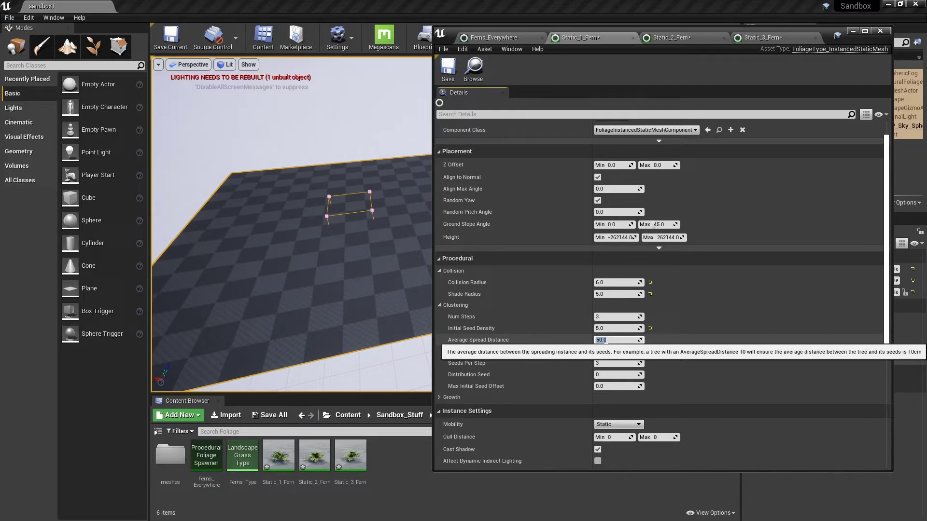
text(8)
key(Tab)
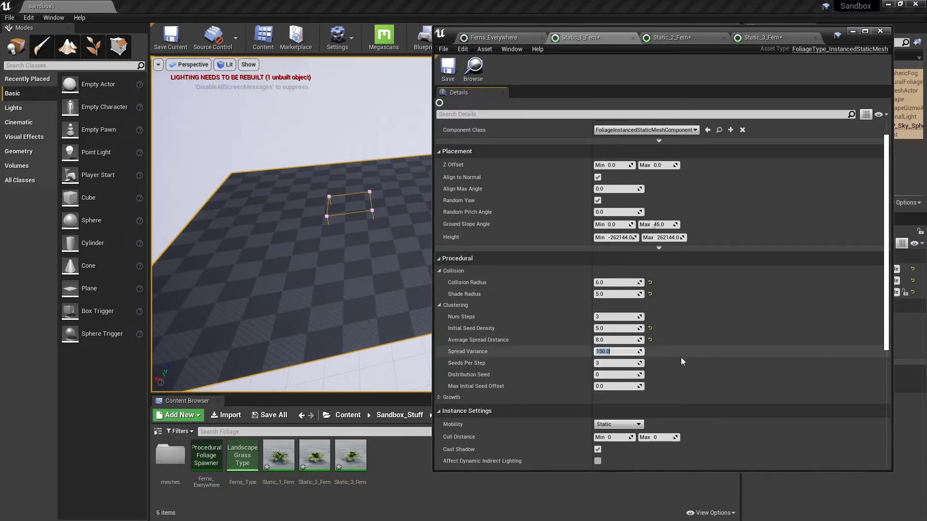
text(20)
key(Tab)
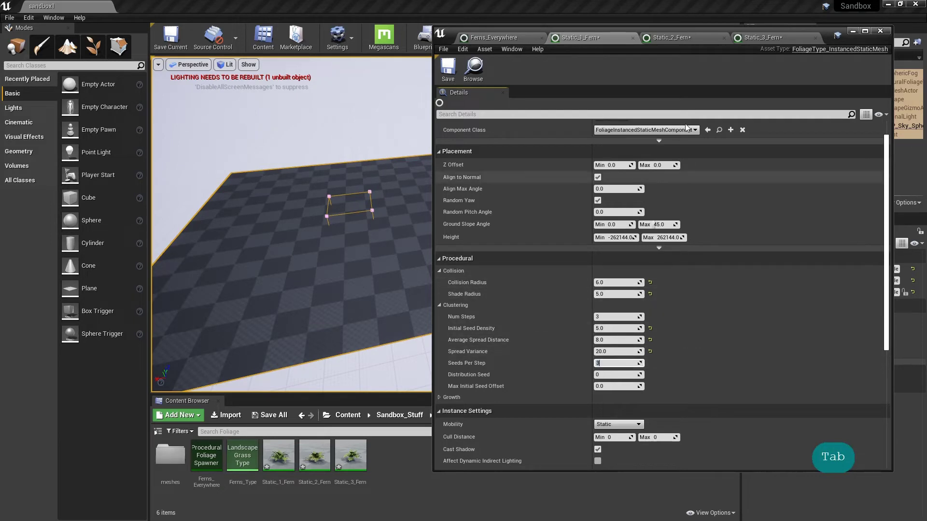
- Set Static_2_Fern's clustering to an initial seed density of 5, average spread distance of 8 and spread variance of 20
click(676, 39)
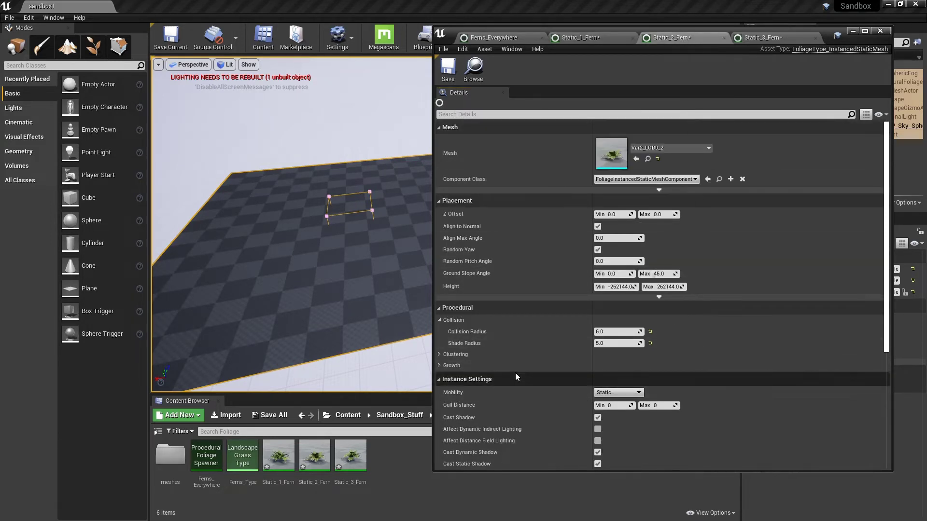
click(454, 355)
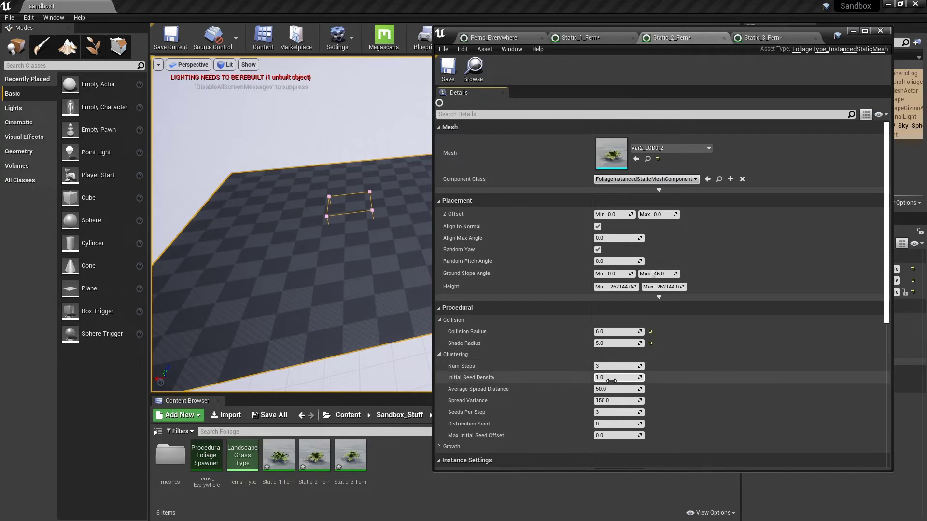
click(611, 378)
text(5)
key(Tab)
text(8)
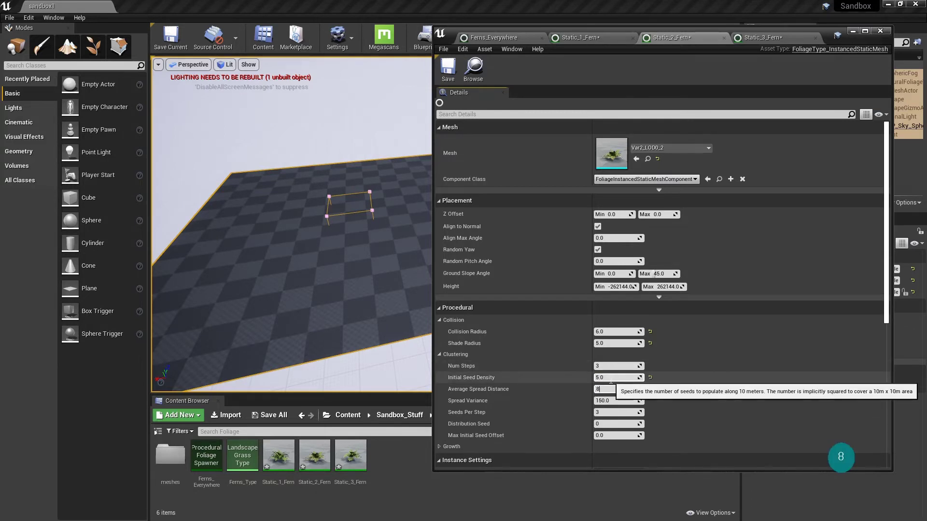
text(20)
key(Tab)
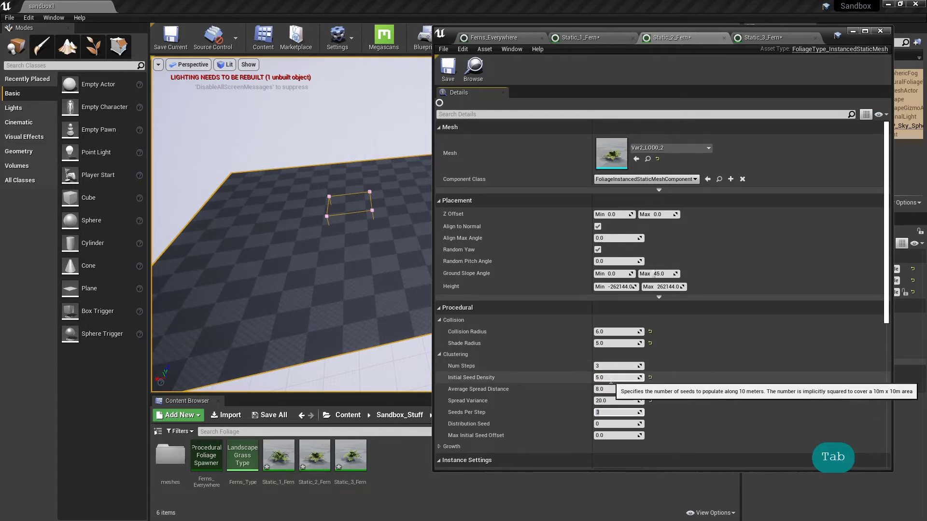
- Set Static_3_Fern's clustering to an initial seed density of 5, average spread distance of 8 and spread variance of 20
click(783, 38)
click(456, 354)
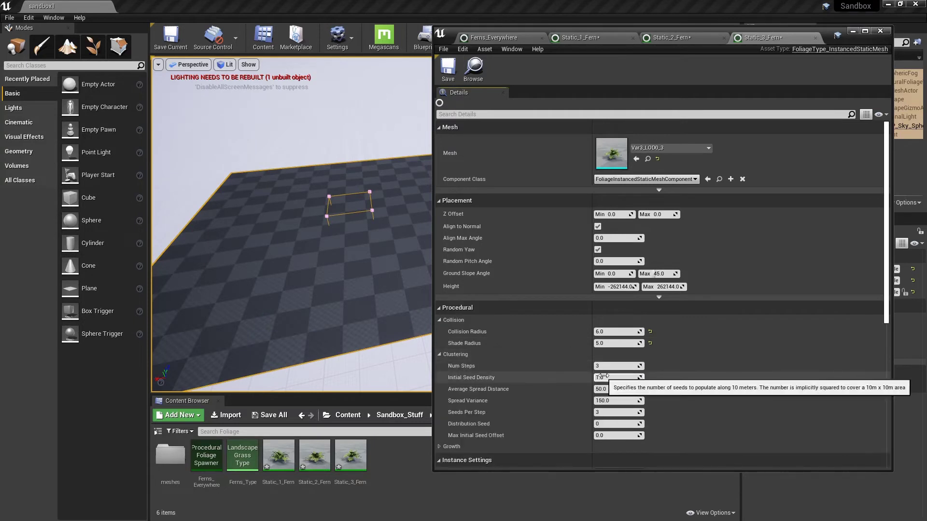
click(602, 378)
text(5)
key(Tab)
text(8)
key(Tab)
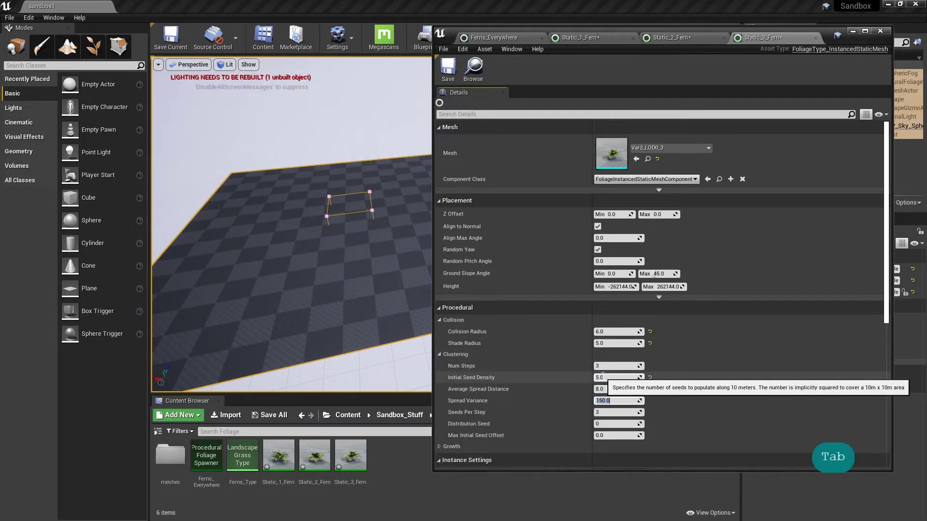
text(20)
key(Tab)
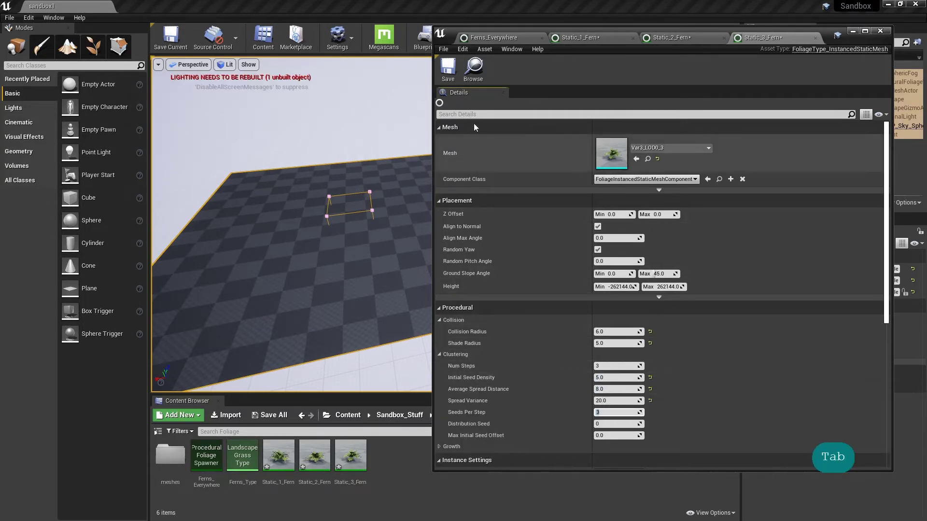
- Set the maximum procedural scale in Static_1_Fern's growth settings to 2
click(596, 39)
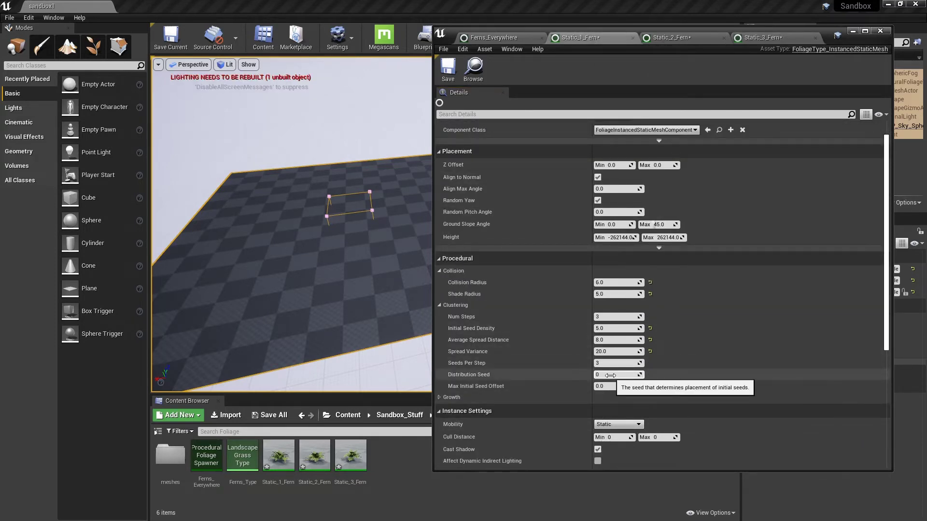
click(454, 398)
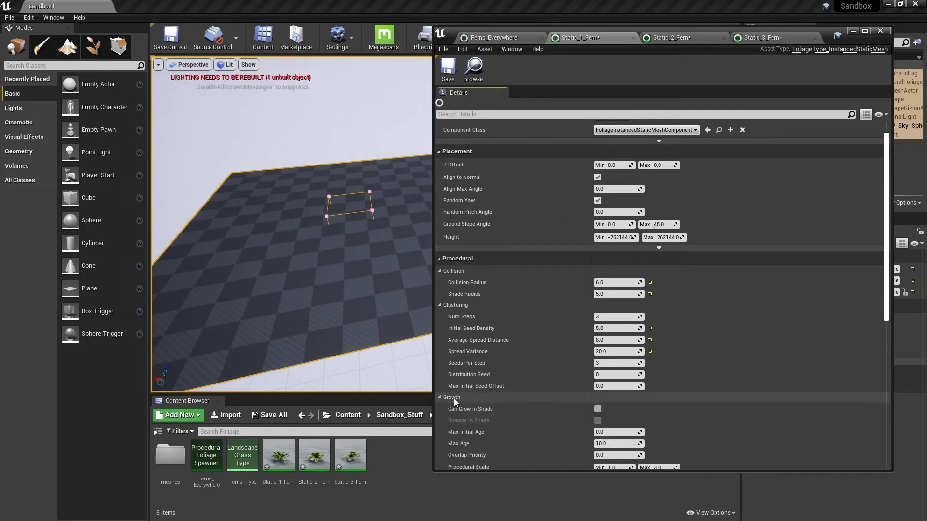
scroll(584, 412, down, 3)
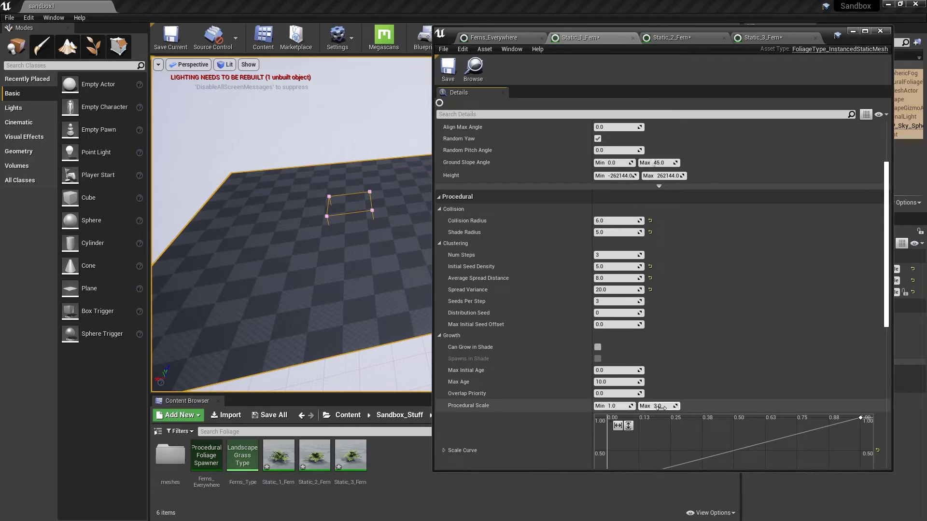
text(2)
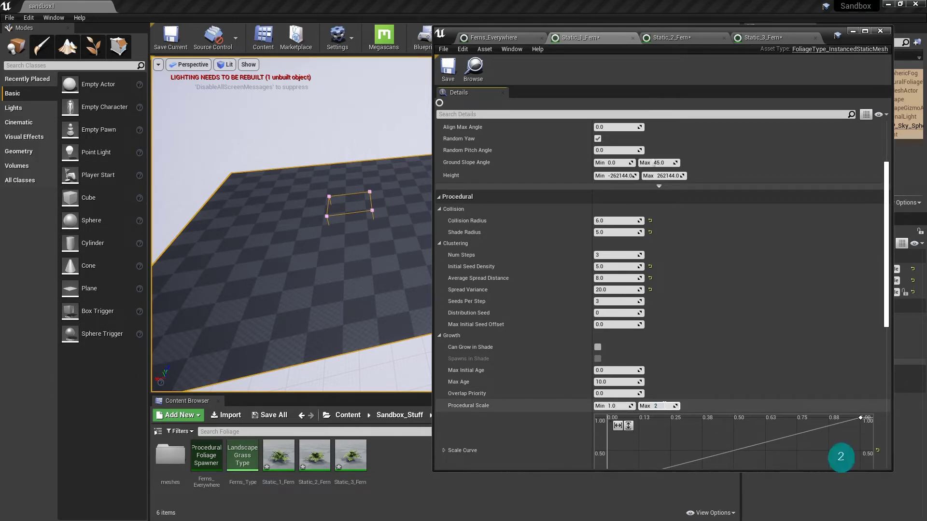
key(Tab)
- Set the procedural scale in Static_2_Fern's growth settings to a minimum of 0.8 and a maximum of 1.5
click(669, 41)
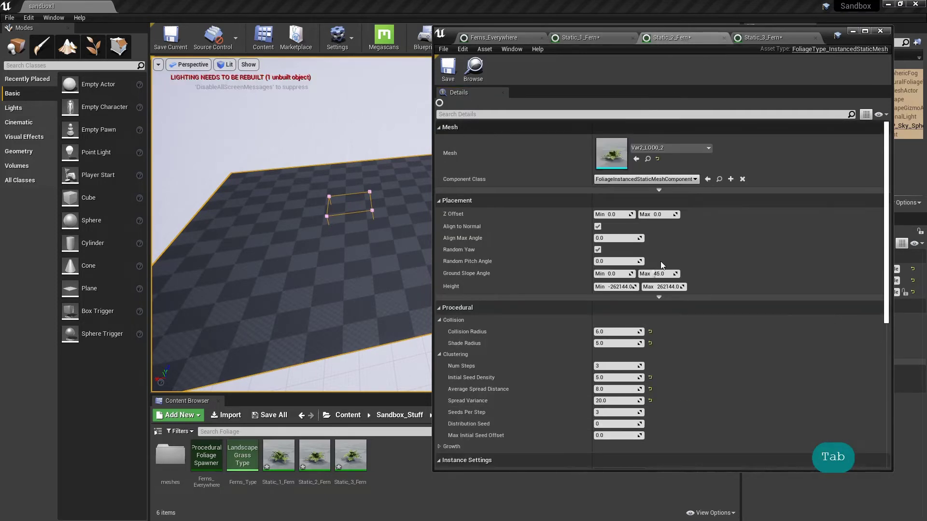
scroll(600, 462, down, 3)
click(454, 370)
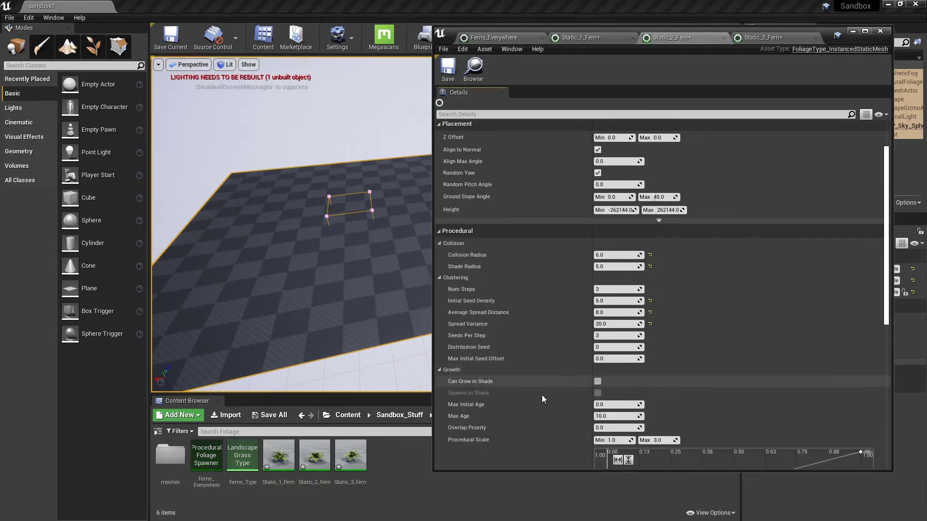
scroll(543, 399, down, 2)
text(0.)
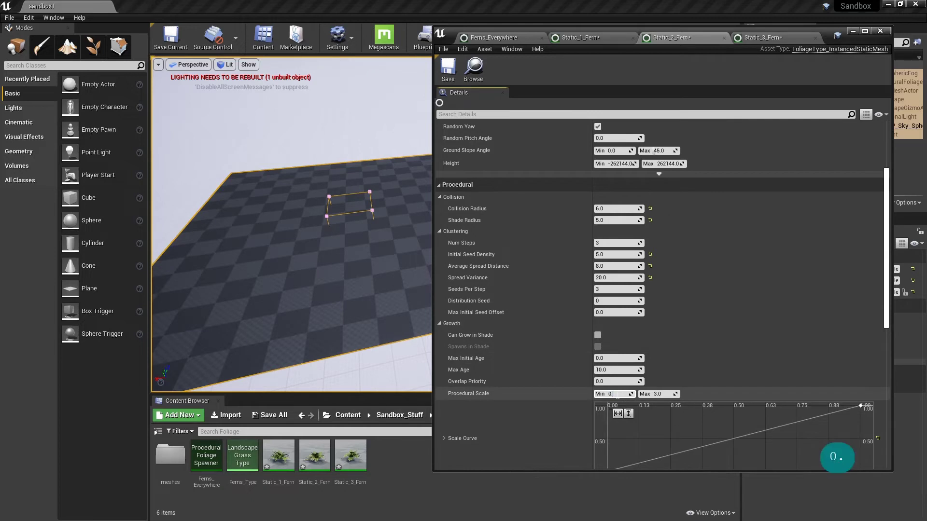
text(1.5)
key(Tab)
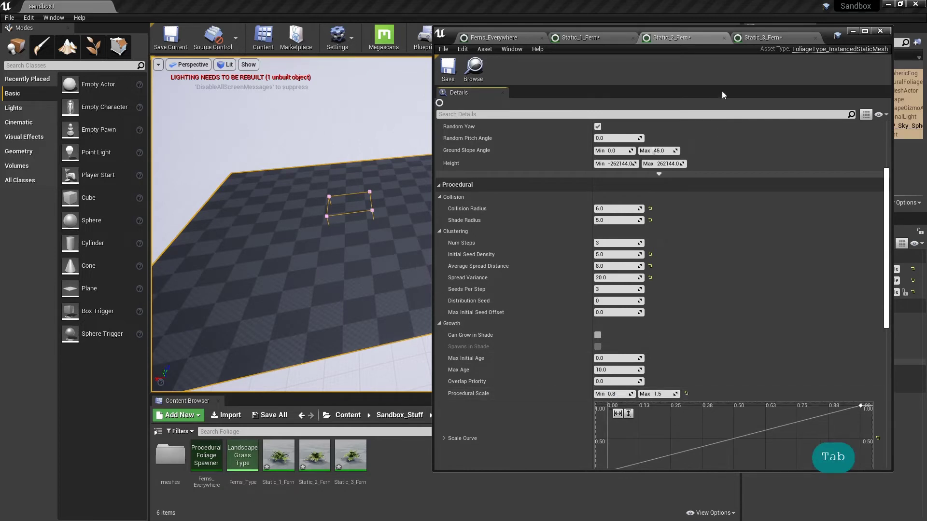
- Review Static_3_Fern's growth settings, including its procedural scale range
click(758, 38)
scroll(584, 328, down, 5)
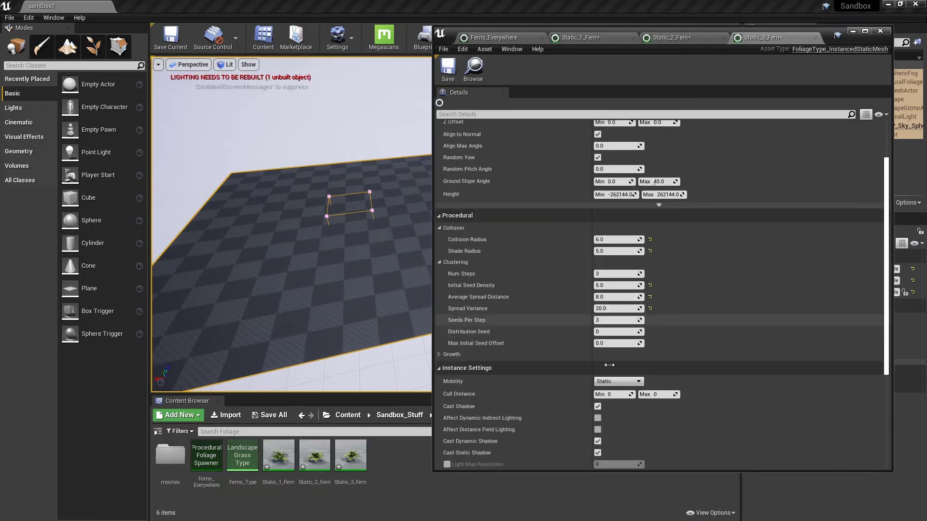
click(451, 355)
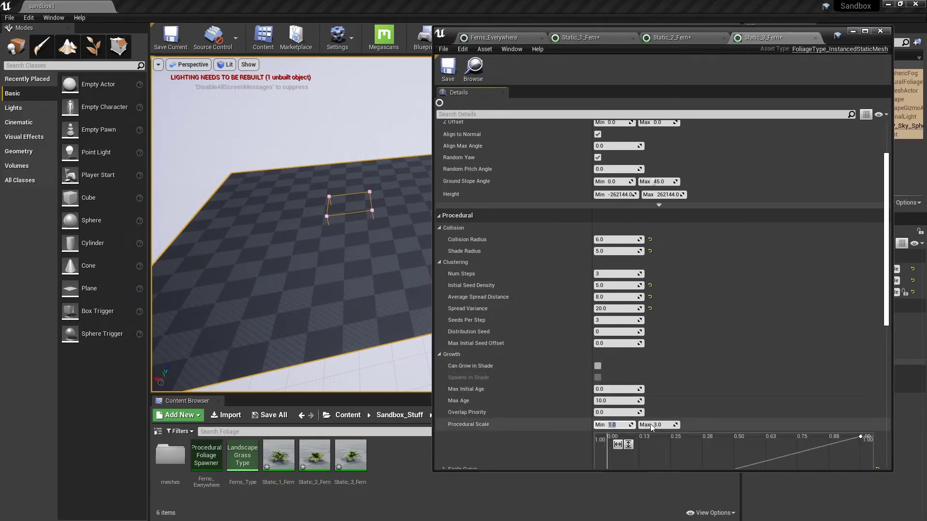
click(726, 329)
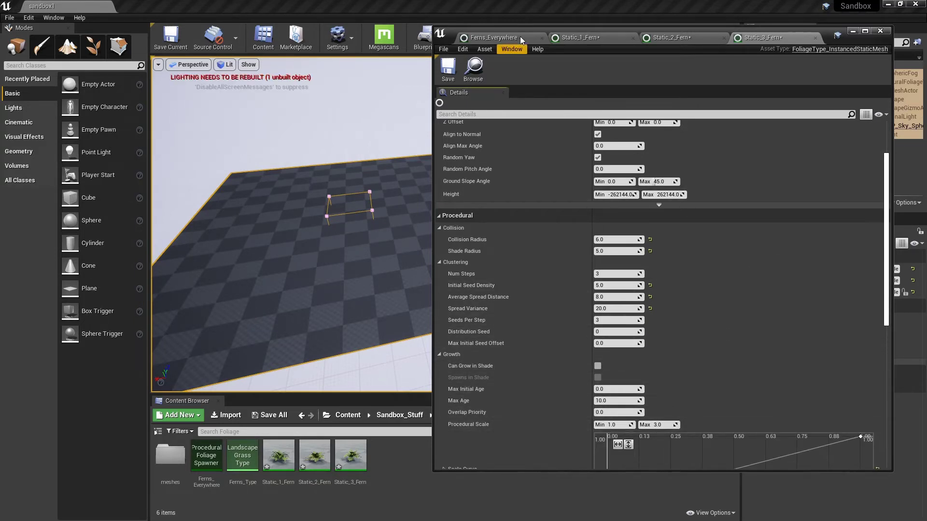
- Save the fern foliage assets and close the Static_1_Fern, Static_2_Fern, Static_3_Fern and Ferns_Everywhere editors
key(ctrl+s)
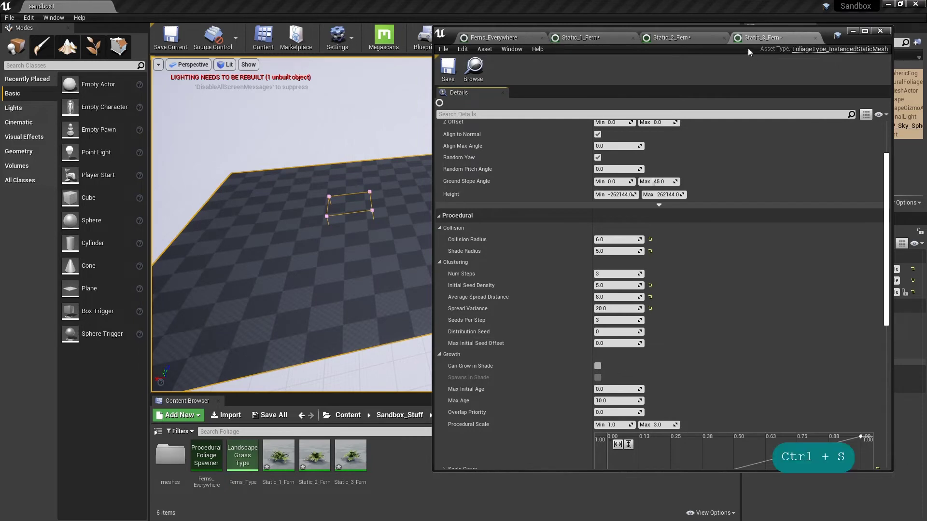
middle_click(768, 40)
key(ctrl+s)
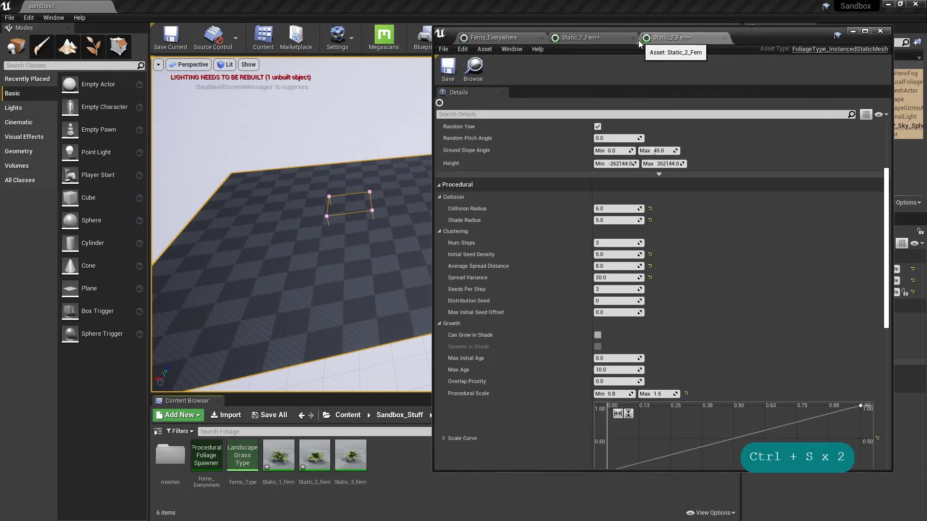
key(ctrl+s)
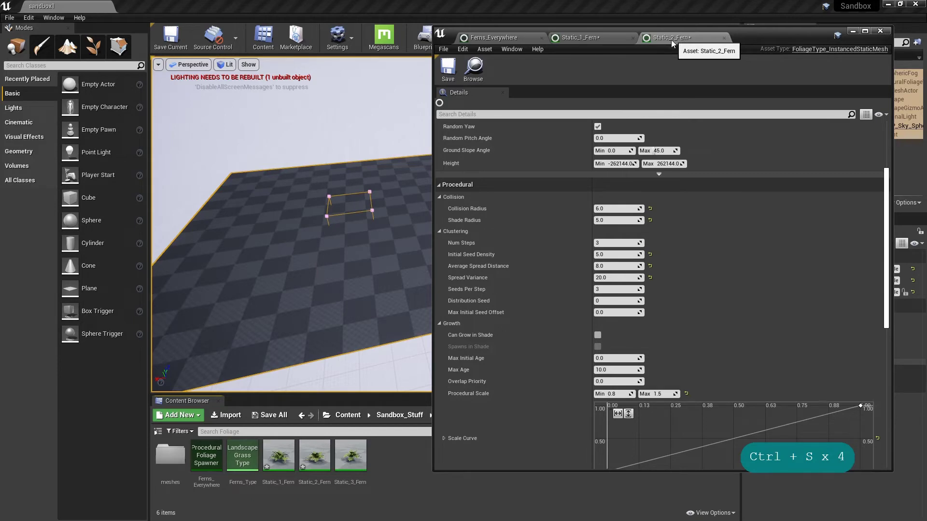
key(ctrl+a)
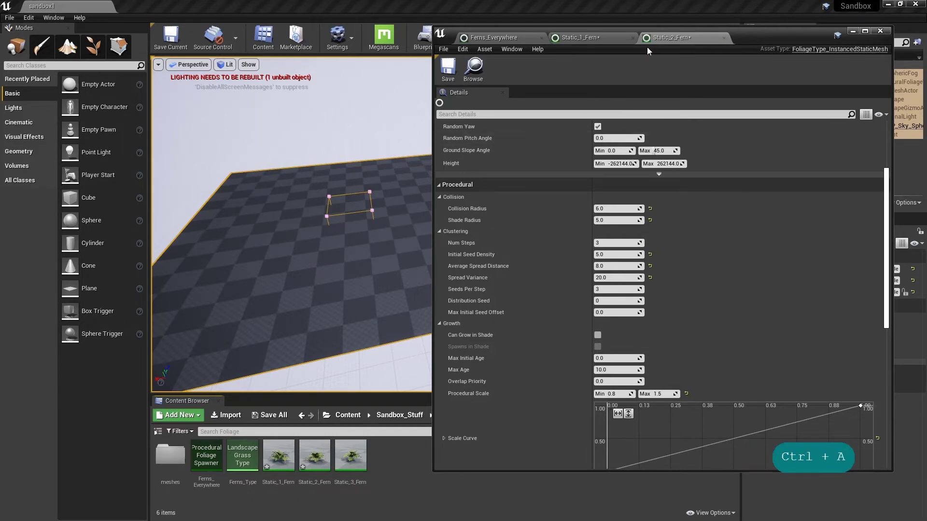
middle_click(690, 36)
middle_click(608, 37)
middle_click(526, 39)
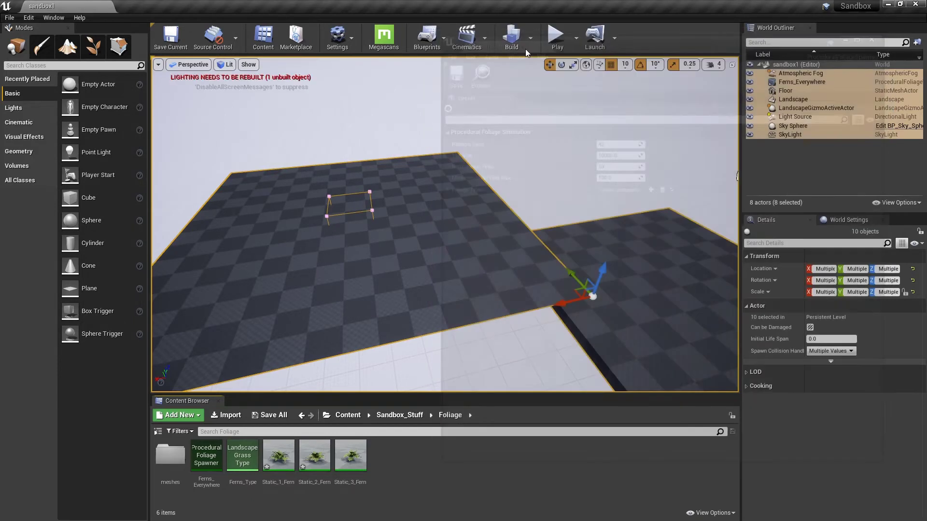
key(ctrl+s)
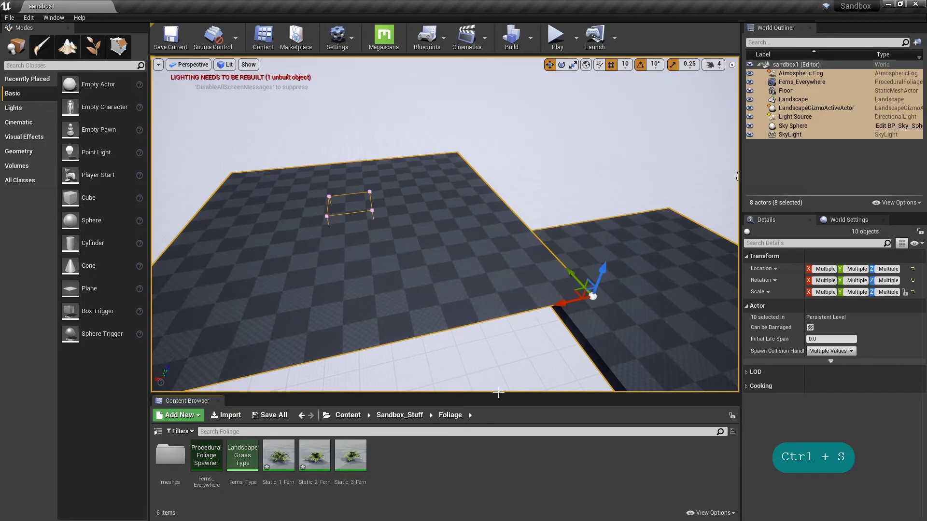
click(473, 499)
key(ctrl+a)
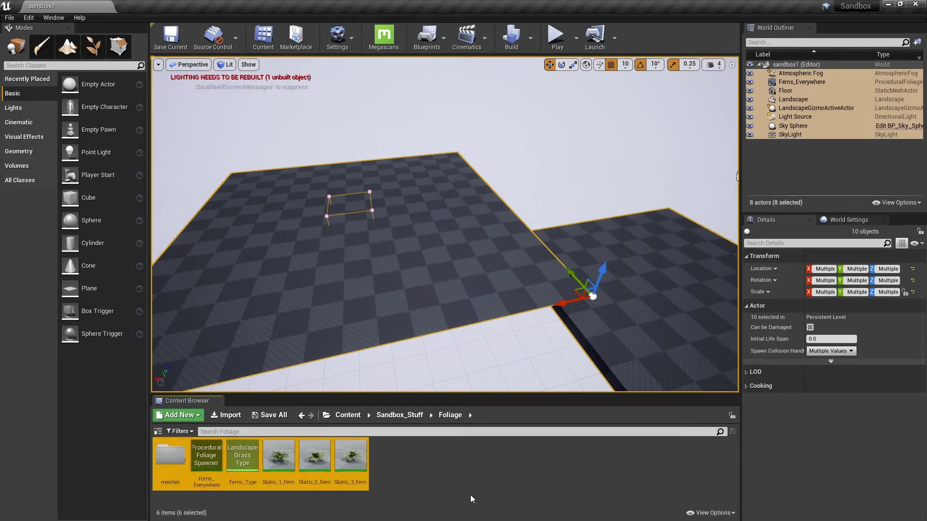
- Delete the existing Ferns_Everywhere procedural foliage volume from the level
right_drag(404, 260, 280, 261)
key(s)
key(d)
key(d)
key(d)
key(d)
key(d)
key(d)
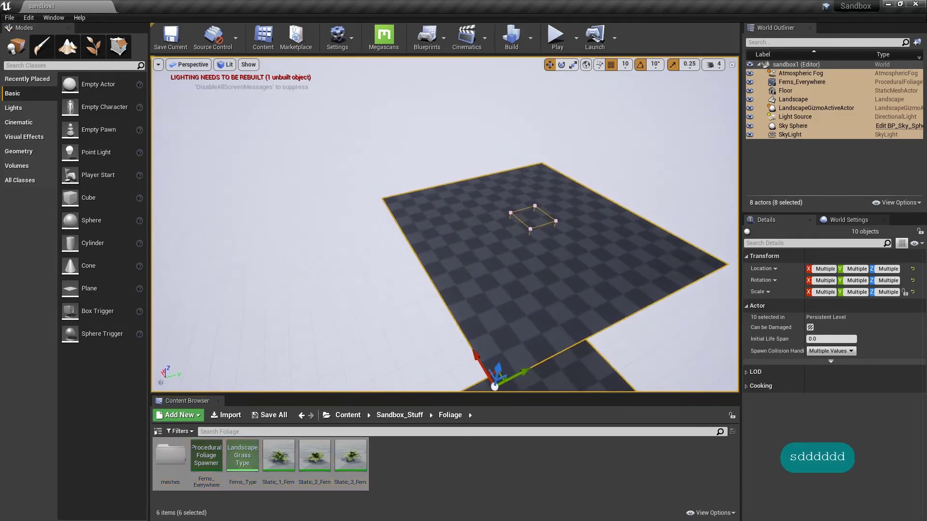
key(d)
key(d)
key(d)
key(d)
key(d)
right_drag(483, 248, 465, 248)
click(462, 228)
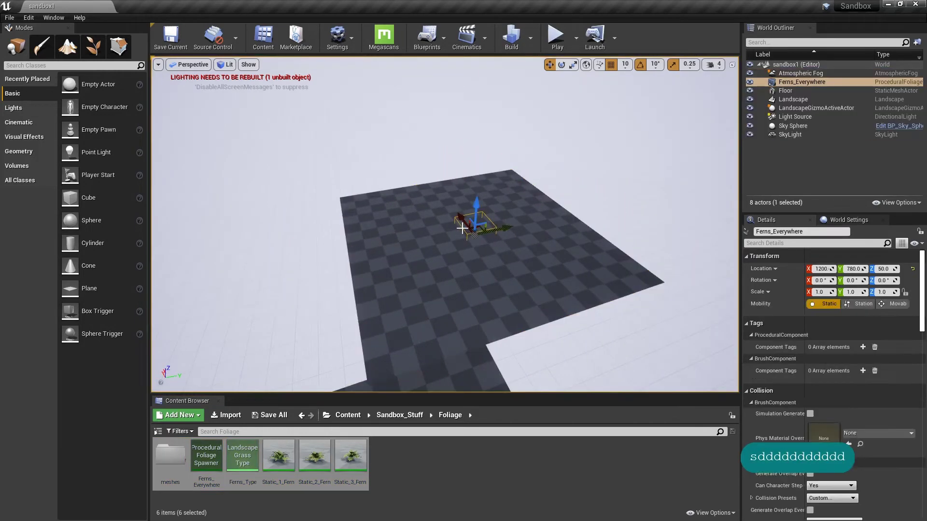
key(Delete)
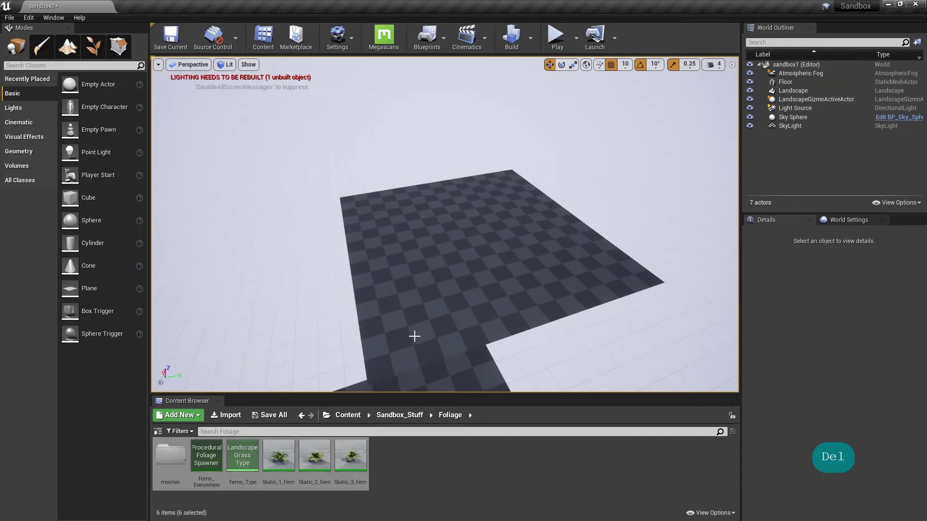
- Delete the Floor static mesh actor from the level
click(452, 298)
right_drag(498, 315, 420, 339)
click(491, 348)
key(Delete)
- Move the landscape horizontally in the ground plane to about X -560, Y -1350
key(s)
key(d)
key(q)
key(s)
key(s)
key(s)
key(s)
click(541, 182)
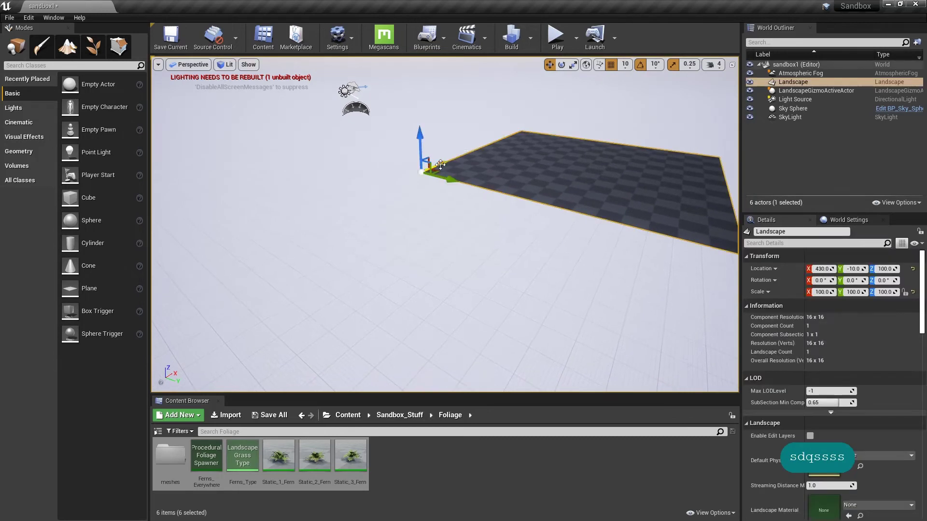
drag(439, 163, 173, 207)
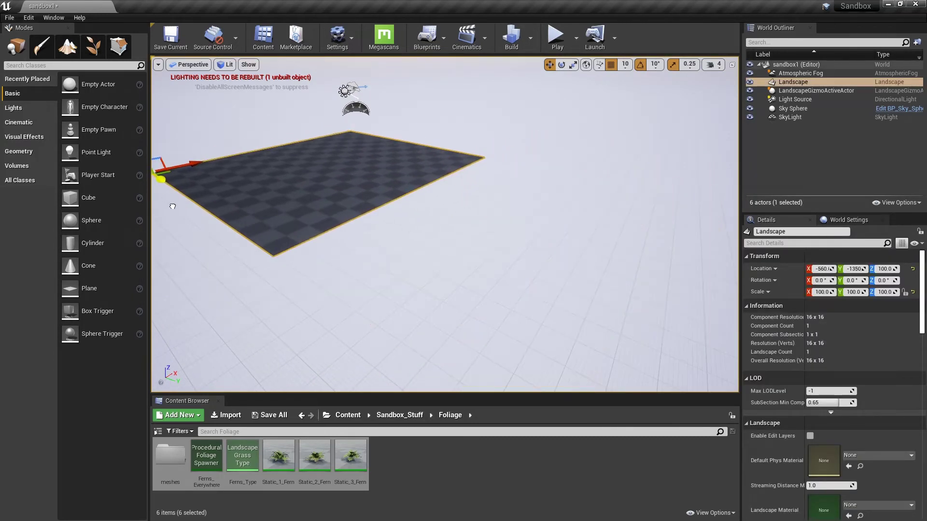
- Shift the landscape along its Y axis to about Y -760
key(a)
right_drag(173, 206, 271, 285)
key(a)
key(a)
key(a)
key(a)
key(a)
key(a)
key(a)
key(a)
key(a)
key(a)
key(a)
key(e)
key(s)
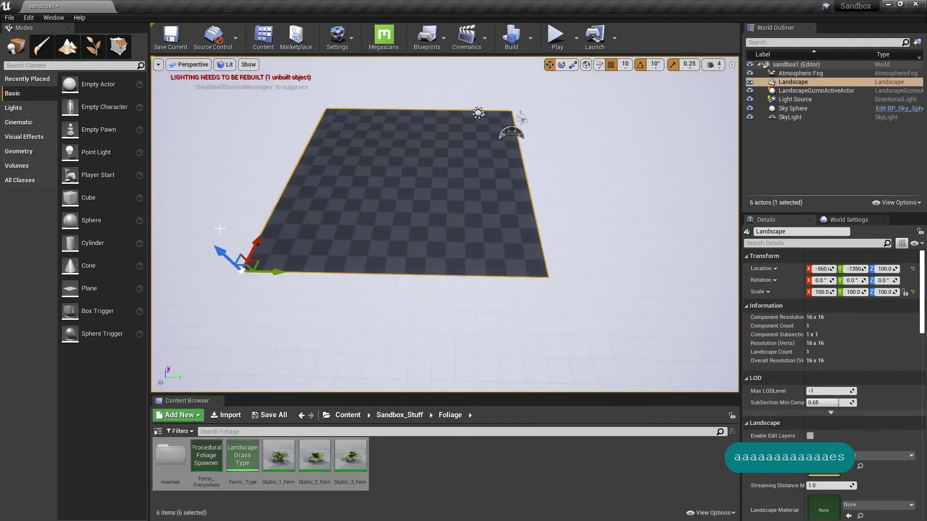
drag(285, 272, 404, 272)
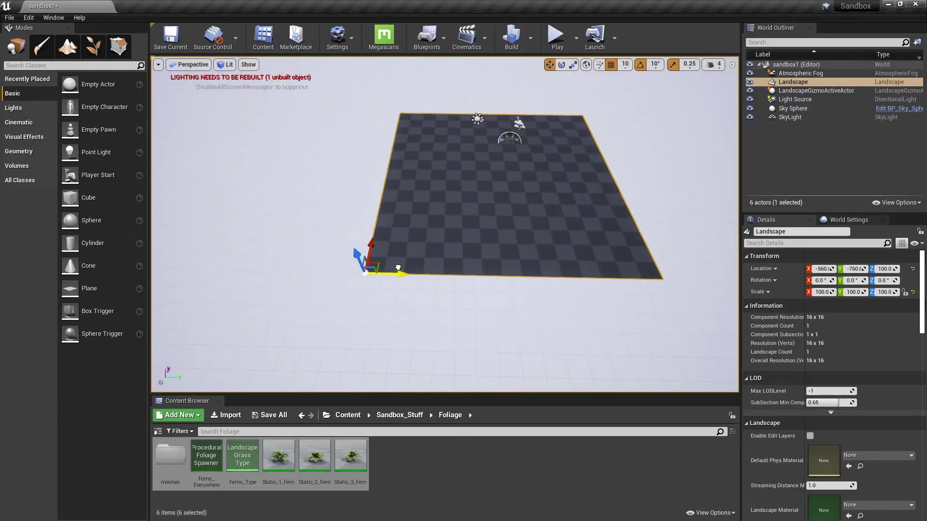
- Start landscape sculpting and set the brush size to 256
key(a)
key(a)
key(a)
key(a)
key(a)
key(a)
key(a)
right_drag(404, 272, 502, 271)
key(a)
key(a)
key(a)
key(a)
mouse_move(331, 266)
right_down()
mouse_move(386, 256)
mouse_move(359, 280)
mouse_move(331, 266)
right_up()
key(w)
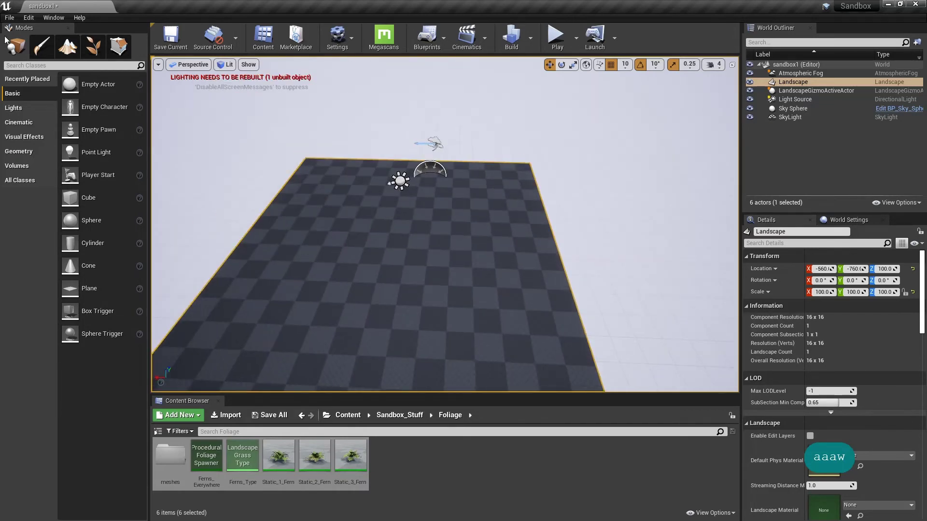
click(67, 46)
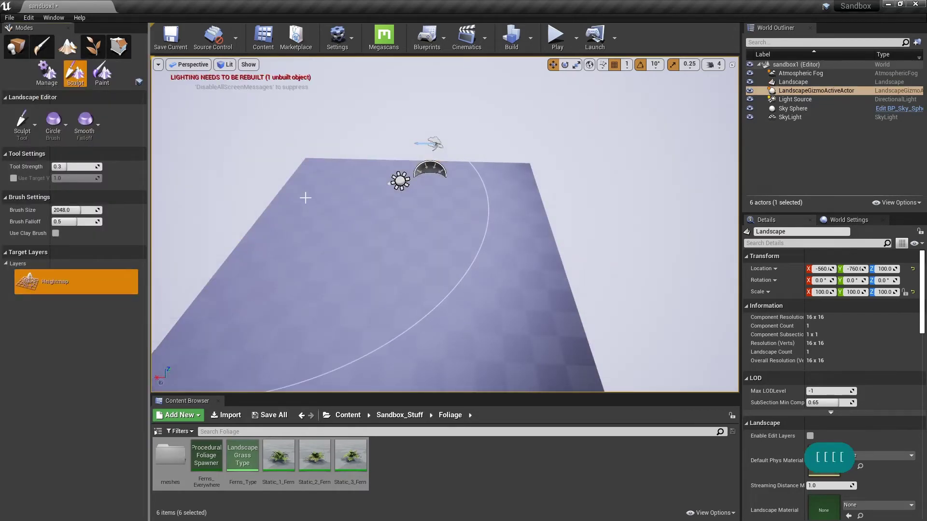
click(66, 210)
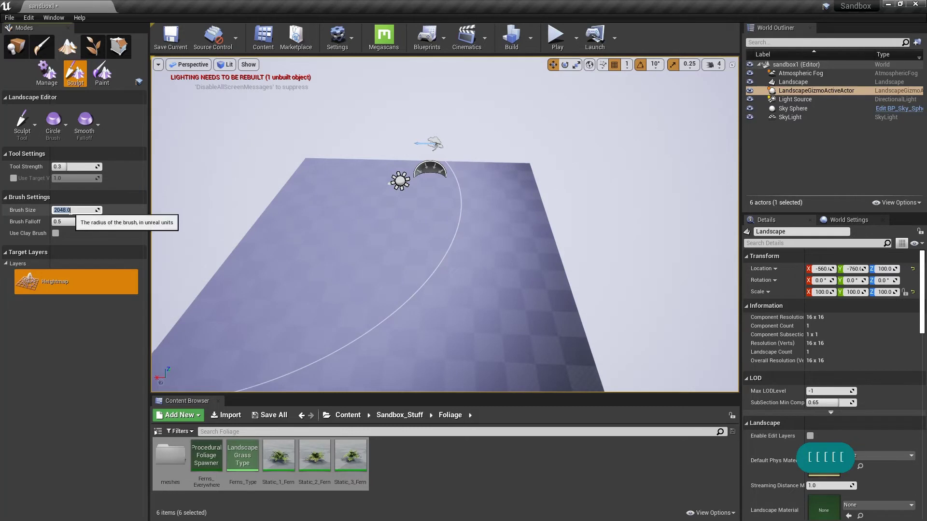
text(256)
key(Return)
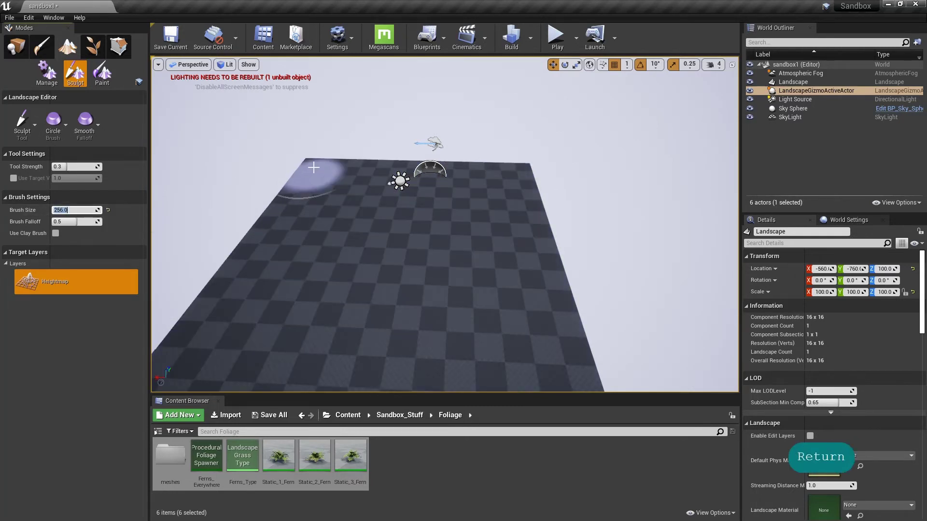
- Sculpt uneven hills and dips across the landscape, raising the far edges and lowering areas near the middle
mouse_move(523, 182)
mouse_down()
mouse_move(542, 356)
mouse_move(358, 376)
mouse_move(240, 311)
mouse_move(283, 199)
mouse_move(310, 213)
mouse_up()
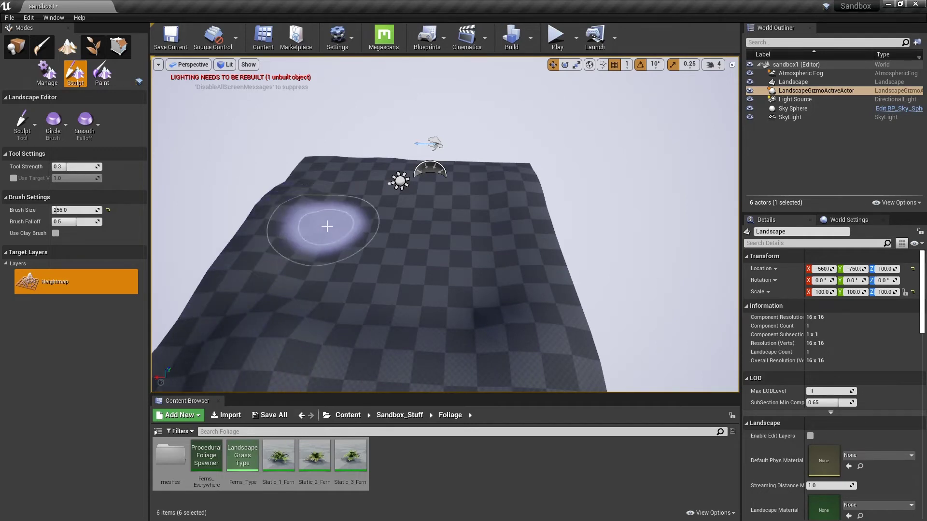
mouse_move(393, 247)
shift+mouse_down()
mouse_move(376, 232)
mouse_move(470, 264)
mouse_move(377, 306)
shift+mouse_up()
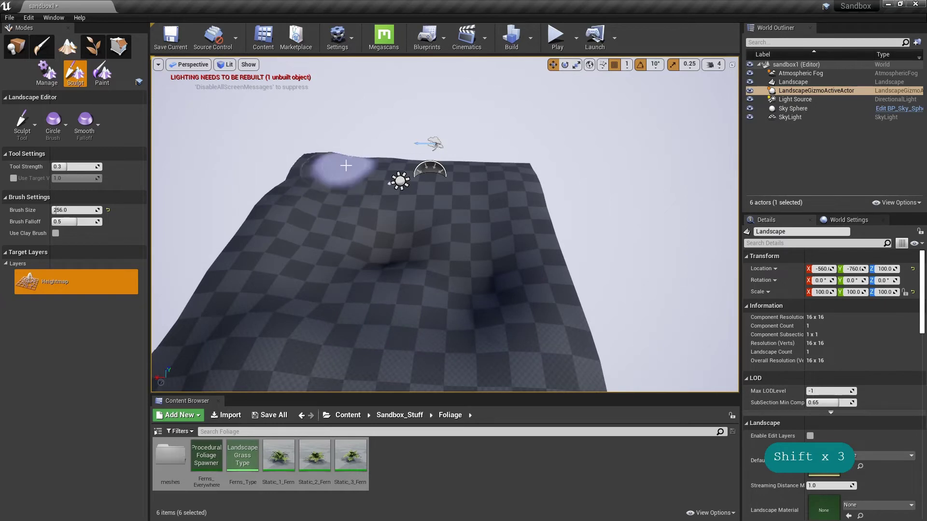
shift+drag(346, 165, 341, 167)
- Leave landscape sculpting for actor placement and save the level
key(d)
mouse_move(547, 290)
right_down()
mouse_move(454, 280)
mouse_move(446, 258)
mouse_move(454, 283)
right_up()
key(s)
key(q)
key(q)
key(w)
key(e)
key(w)
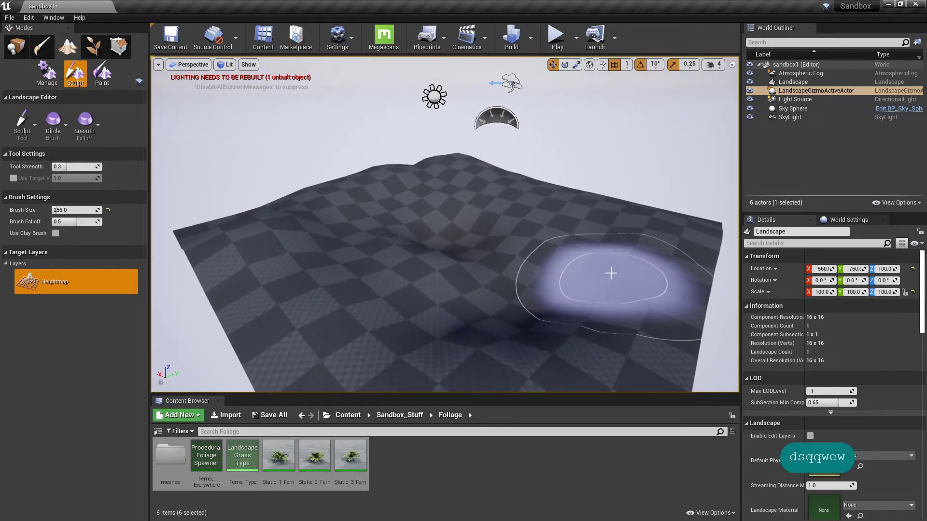
click(17, 47)
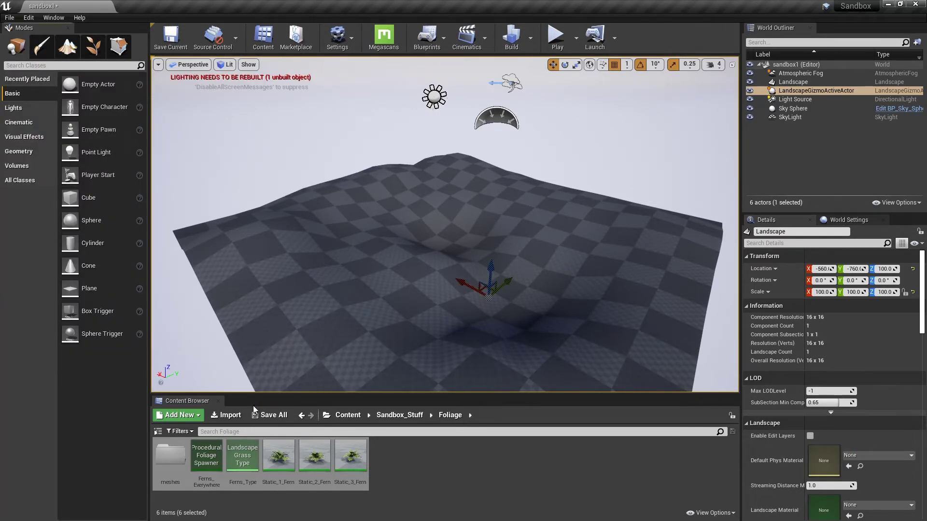
key(ctrl+s)
click(189, 361)
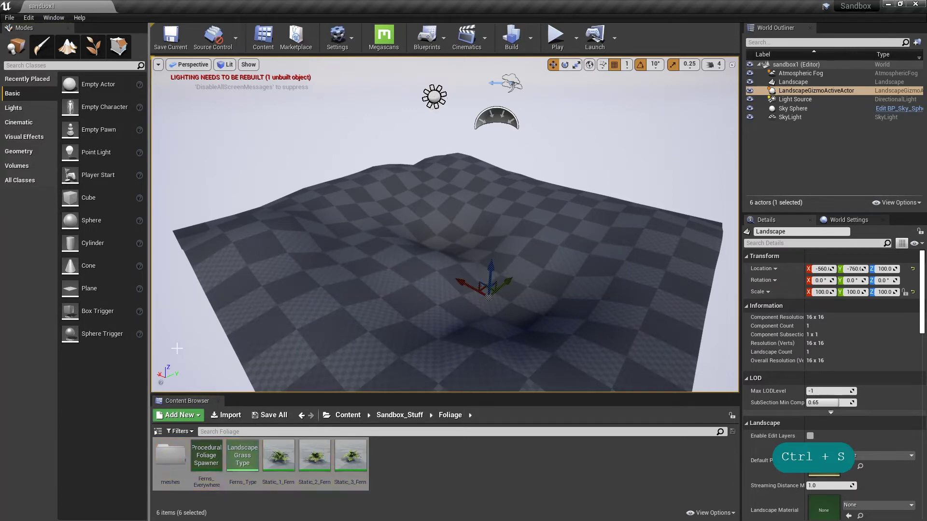
- Place the Ferns_Everywhere procedural foliage spawner in the level above the sculpted landscape
click(209, 466)
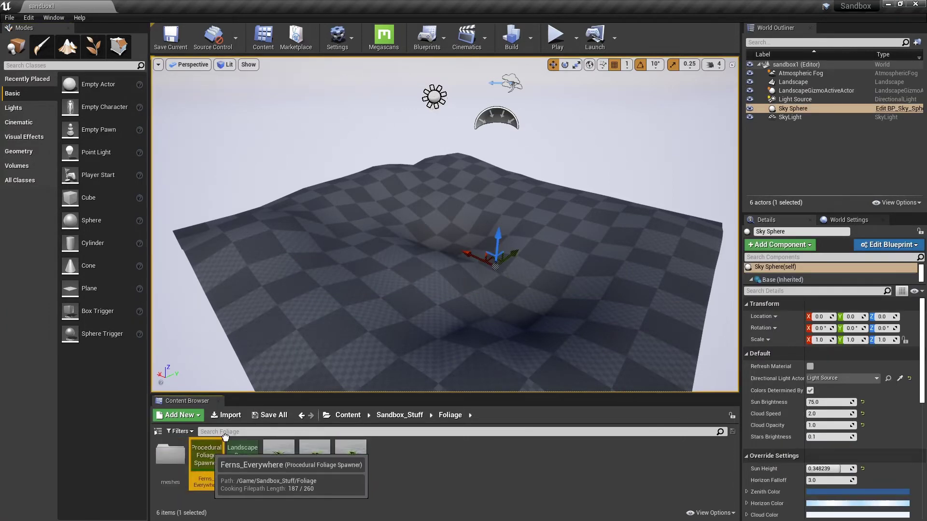
drag(209, 451, 441, 269)
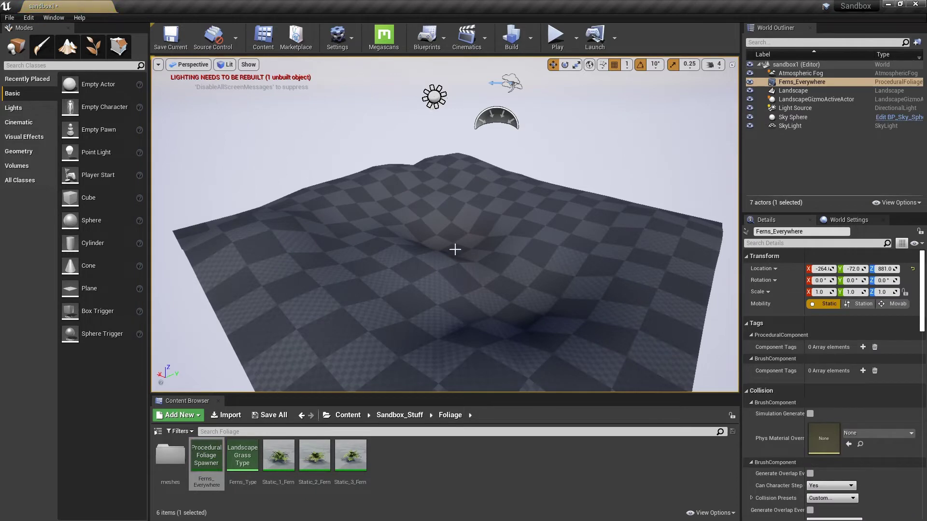
- Move the Ferns_Everywhere volume down into the middle of the landscape, at about X 190, Y 2, Z 29
right_drag(307, 342, 355, 335)
key(s)
key(e)
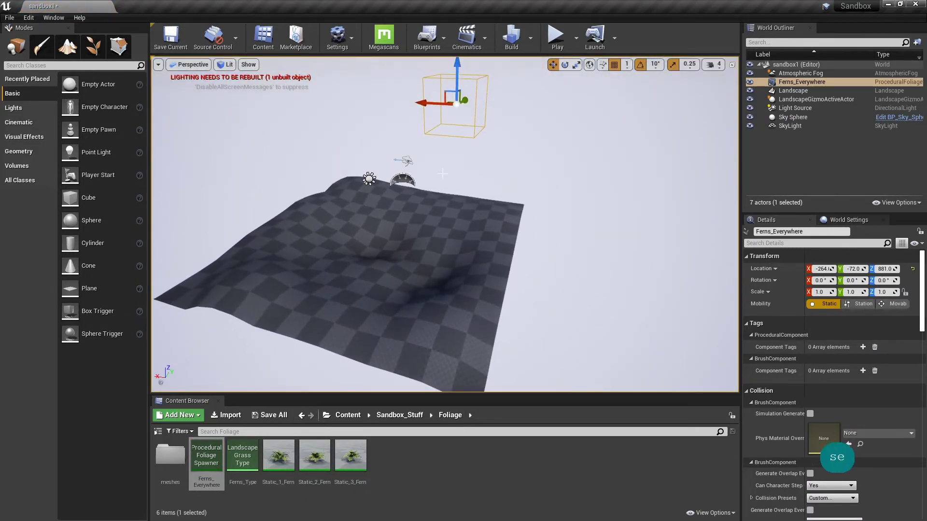
drag(456, 80, 361, 251)
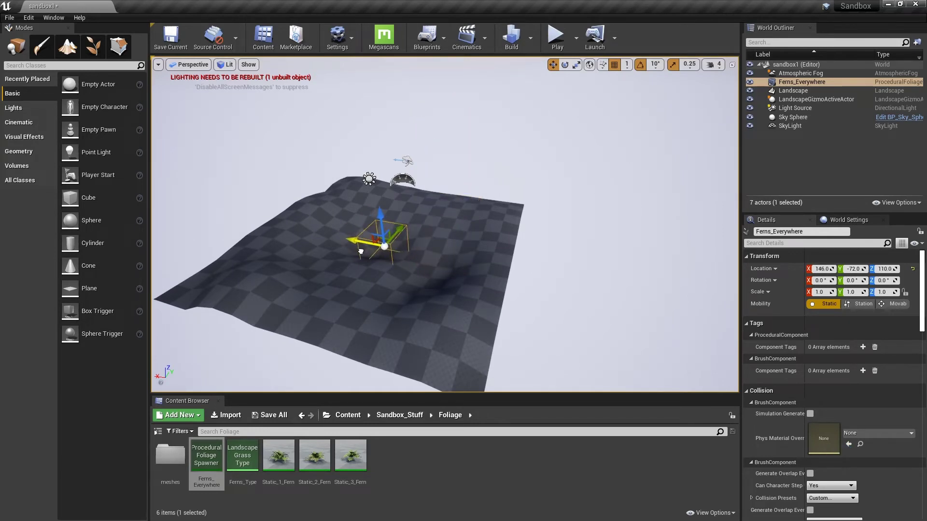
key(d)
right_drag(434, 235, 309, 235)
key(w)
key(d)
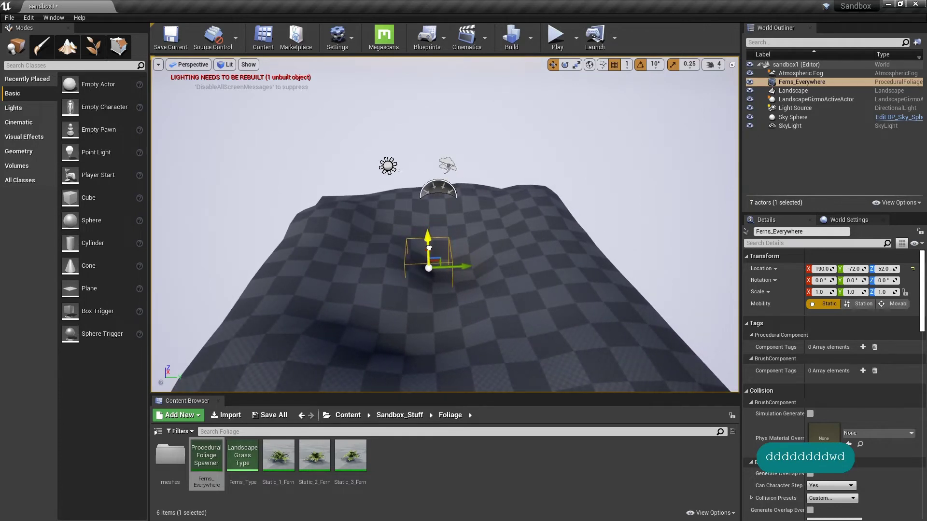
drag(428, 247, 450, 265)
- Scale the Ferns_Everywhere volume to X 6.0, Y 5.75 and Z 2.0 so it spans most of the landscape
mouse_move(456, 272)
right_down()
mouse_move(478, 272)
mouse_move(463, 271)
right_up()
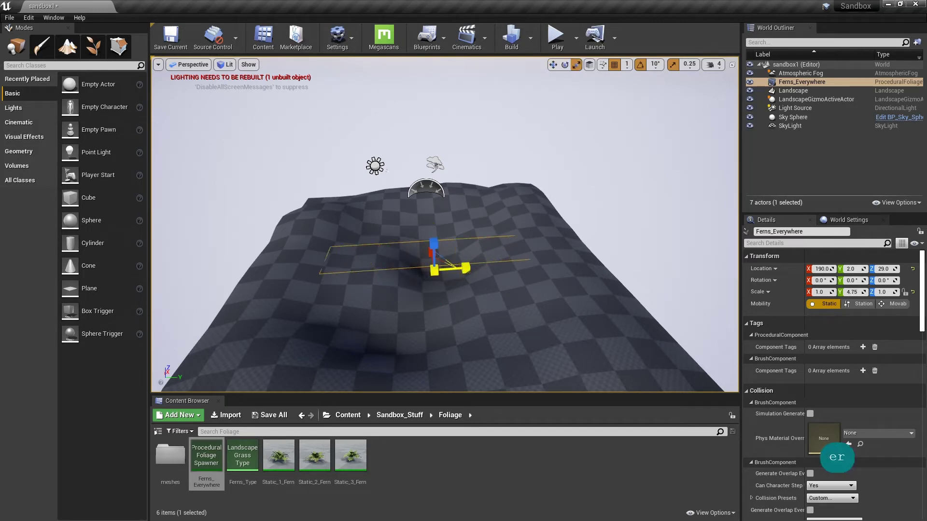
key(a)
key(a)
key(a)
key(a)
key(a)
key(a)
key(a)
key(a)
key(a)
key(a)
key(a)
key(a)
right_drag(370, 273, 483, 273)
drag(459, 221, 458, 206)
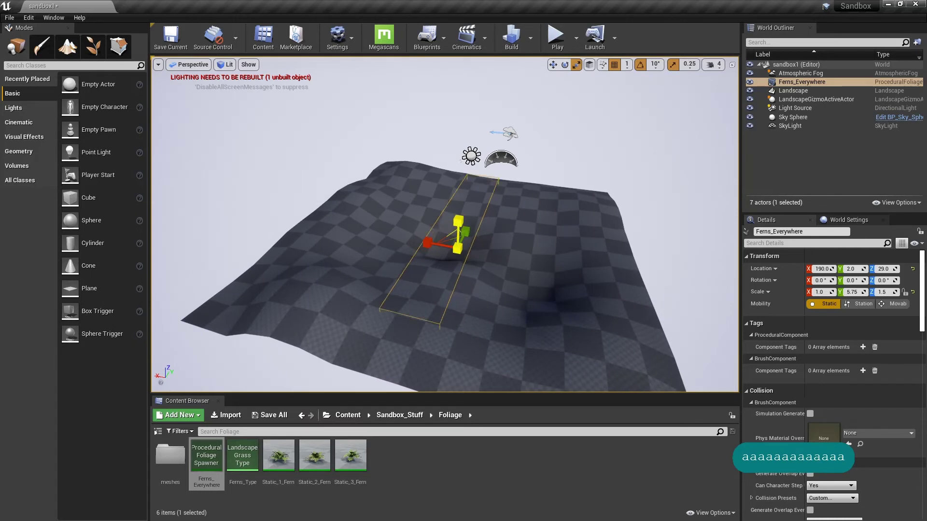
drag(428, 243, 348, 231)
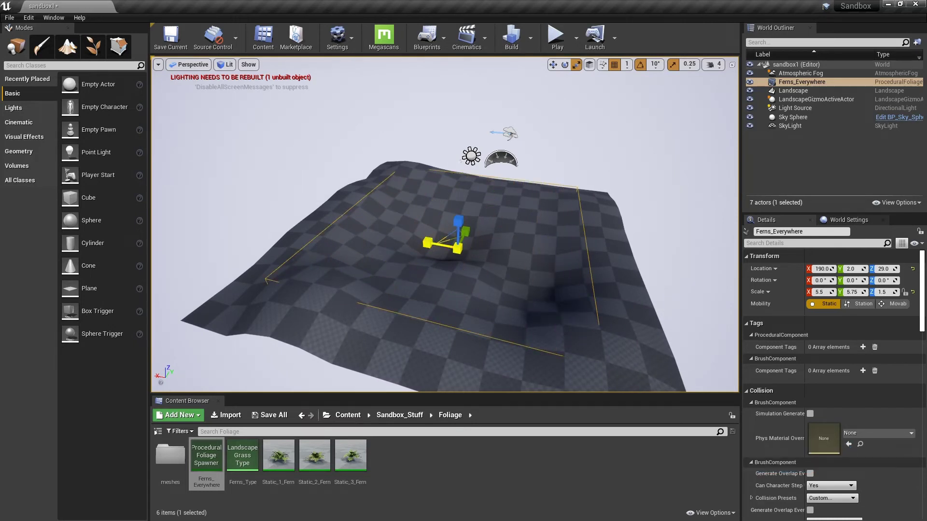
drag(427, 242, 411, 241)
drag(460, 222, 460, 205)
- Shift the Ferns_Everywhere volume sideways along the Y axis to about -47, keeping it over the landscape
key(d)
key(d)
right_drag(459, 221, 381, 207)
key(s)
right_drag(491, 243, 435, 246)
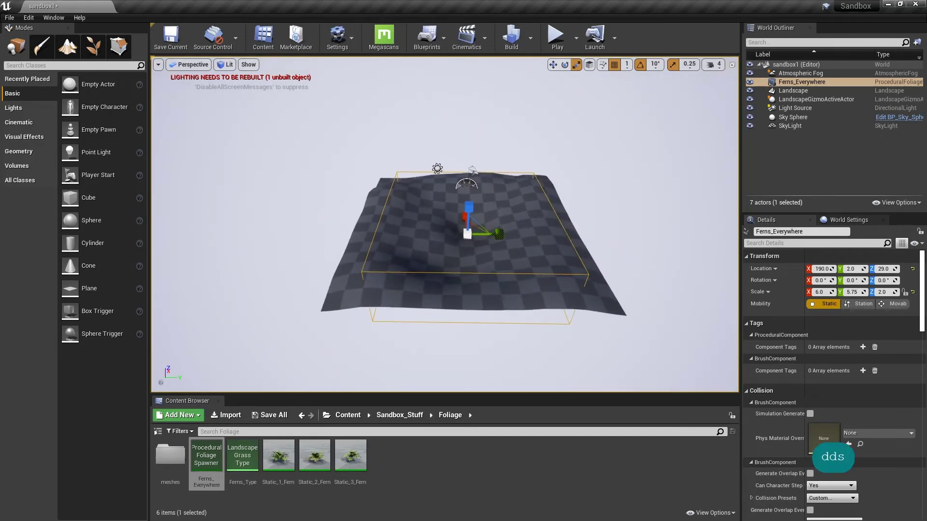
key(w)
drag(489, 235, 483, 235)
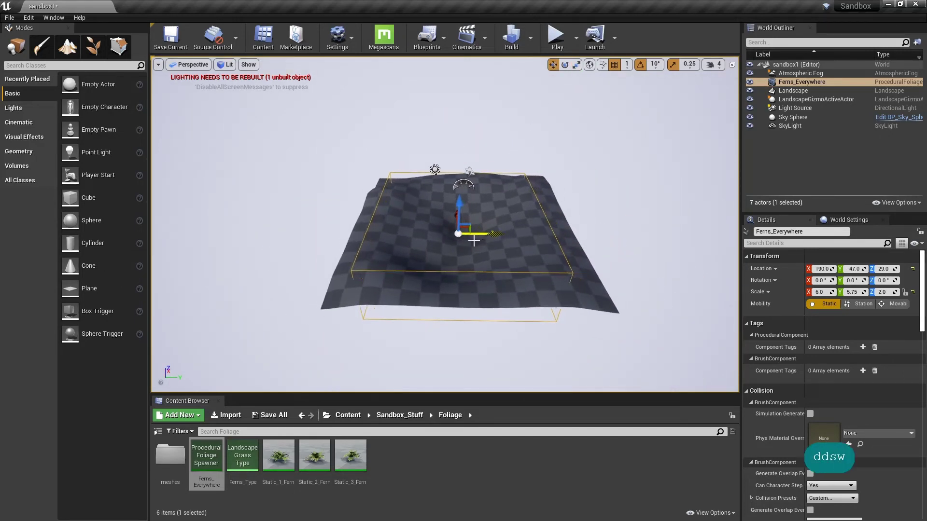
- Resimulate the procedural foliage for the Ferns_Everywhere volume
key(a)
right_drag(474, 240, 606, 215)
key(q)
key(a)
scroll(886, 370, down, 5)
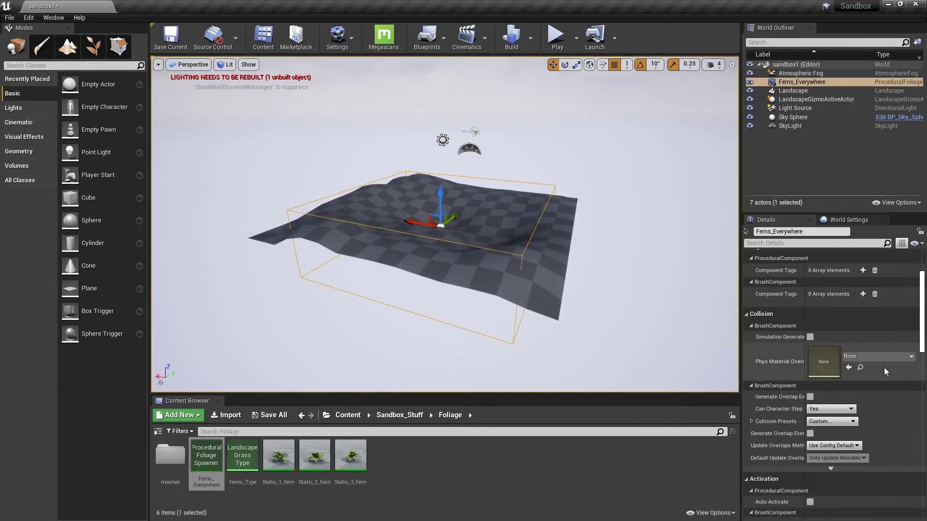
scroll(885, 369, down, 6)
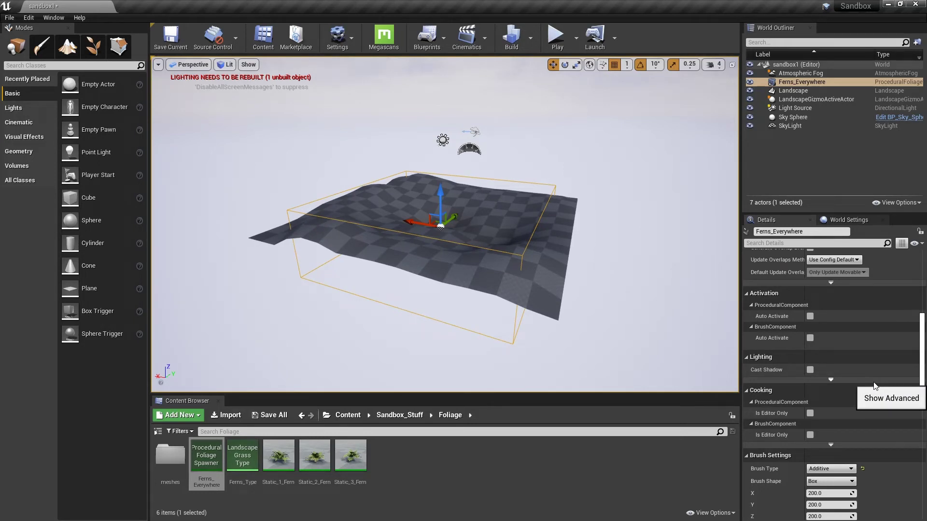
scroll(874, 385, down, 5)
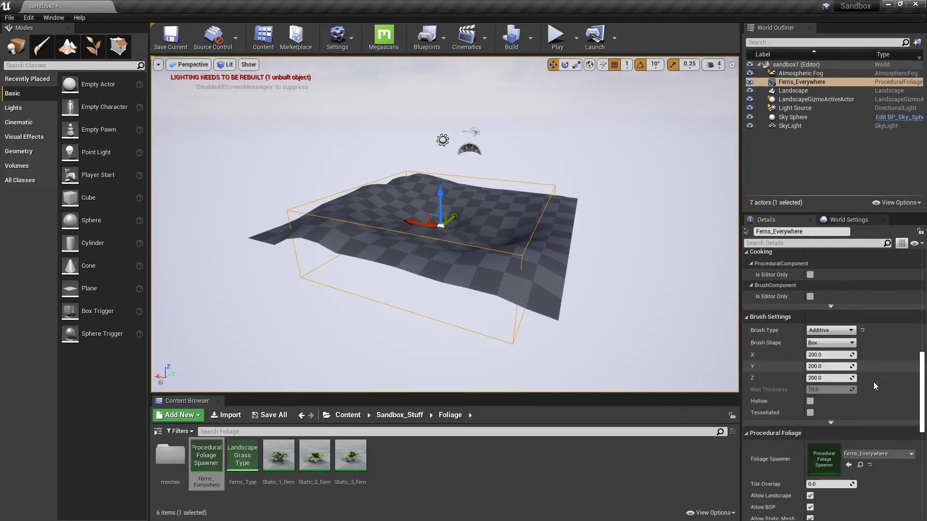
scroll(873, 382, up, 5)
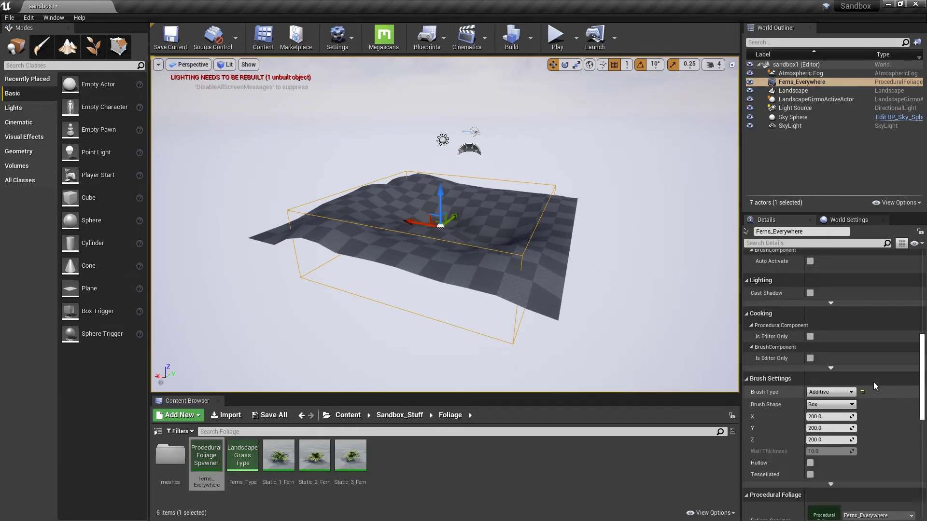
scroll(876, 387, up, 4)
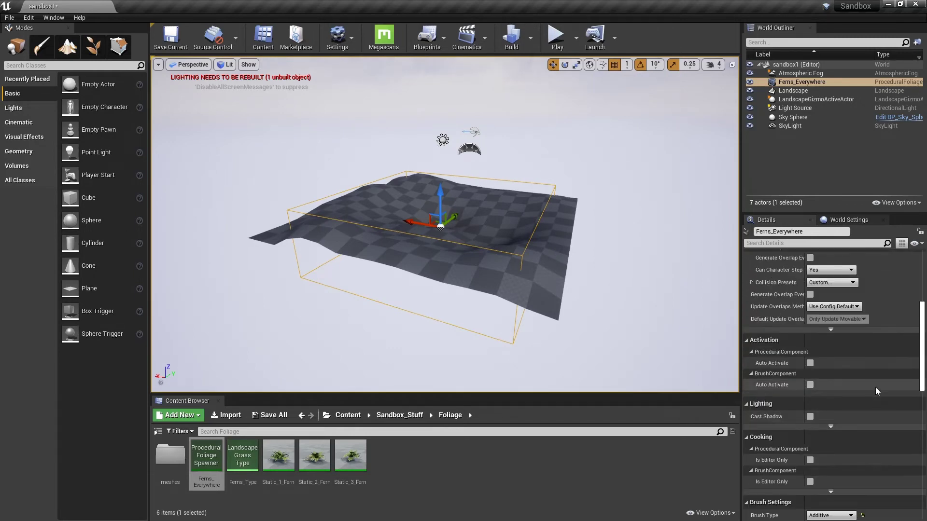
scroll(876, 384, down, 5)
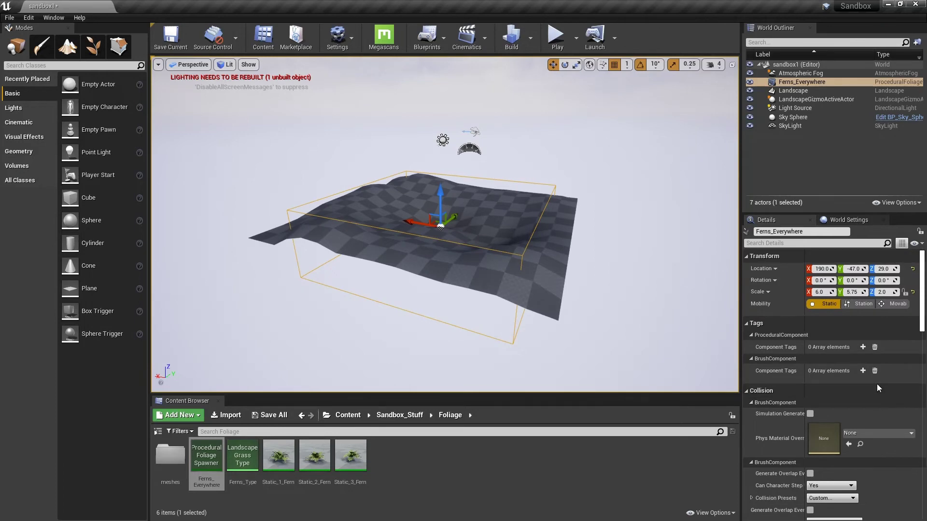
scroll(876, 383, down, 3)
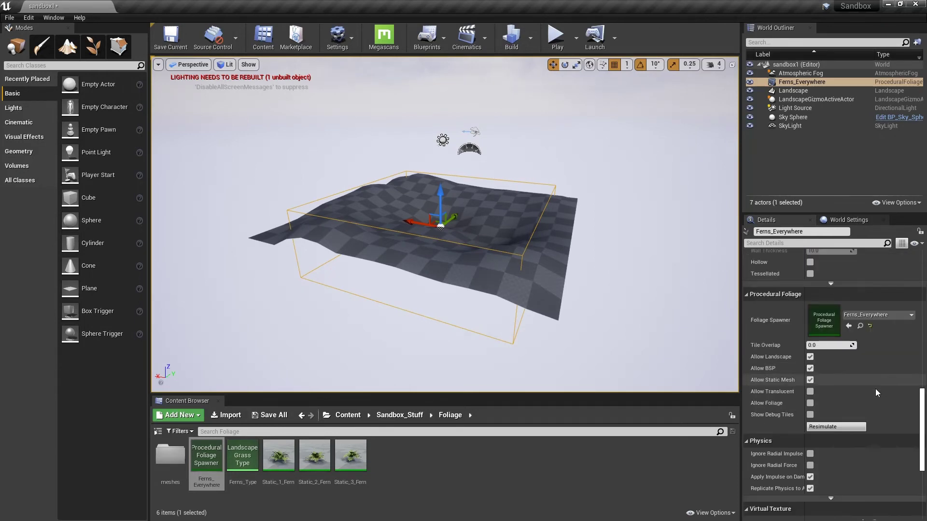
click(850, 428)
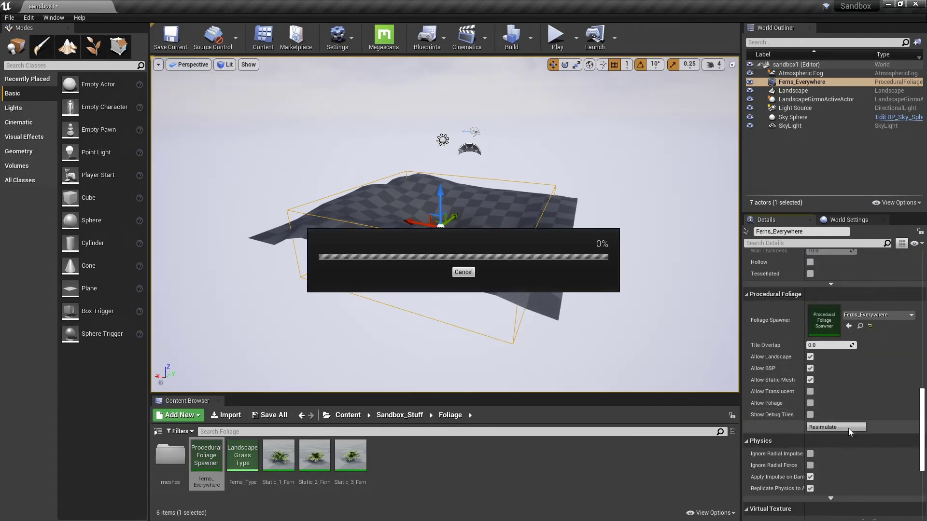
- Examine the distribution of the spawned ferns across the landscape from close up and from above
key(w)
key(w)
key(w)
key(w)
key(w)
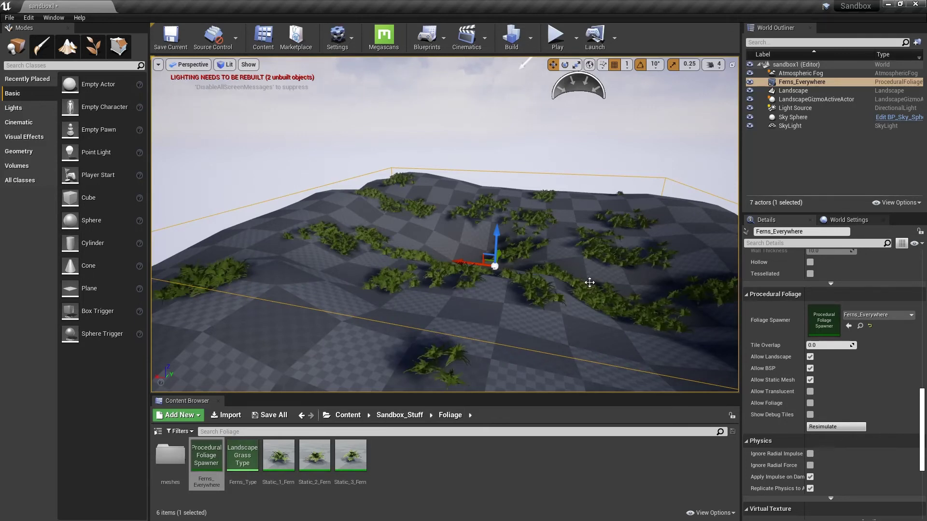
right_drag(573, 304, 553, 299)
key(q)
key(w)
key(a)
key(d)
key(e)
key(s)
key(e)
key(d)
key(e)
key(w)
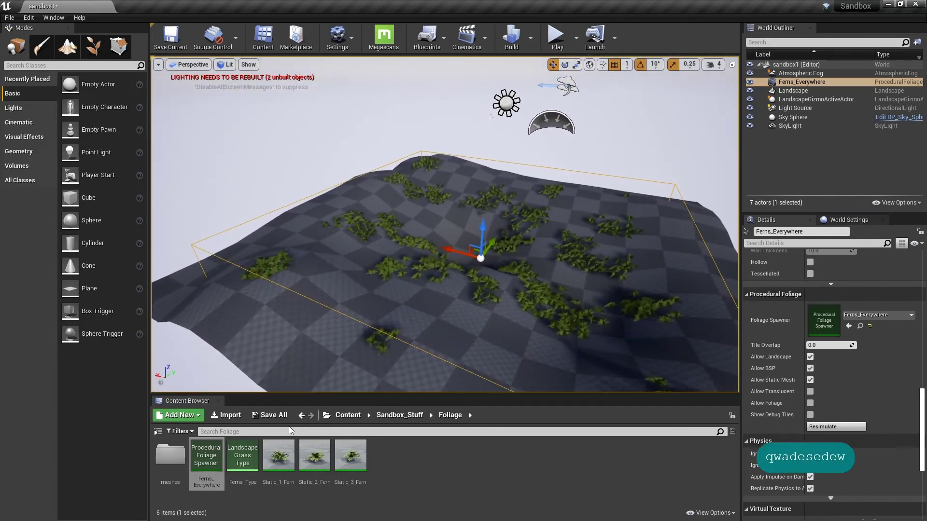
- Edit the three Static_Fern foliage types together, setting Initial Seed Density to 15 and Average Spread Distance to 16
click(280, 455)
shift+click(353, 457)
key(Return)
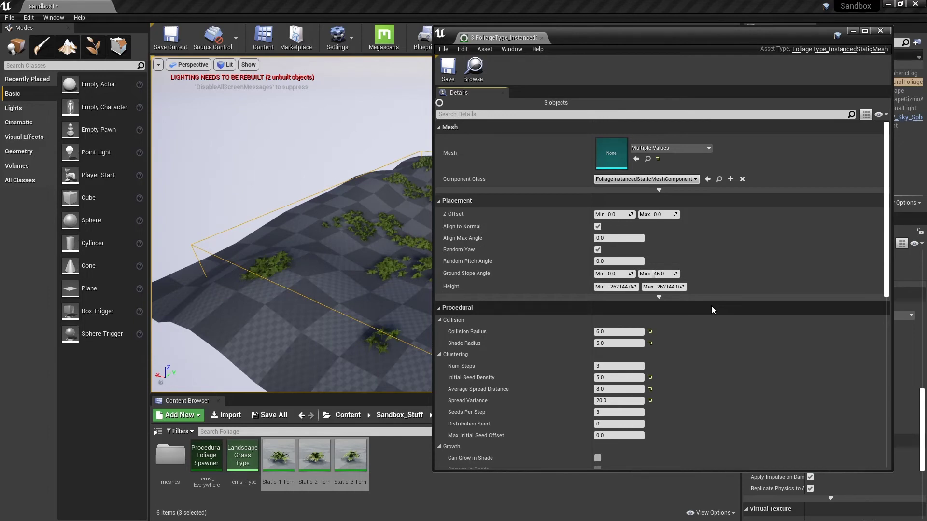
scroll(711, 306, down, 3)
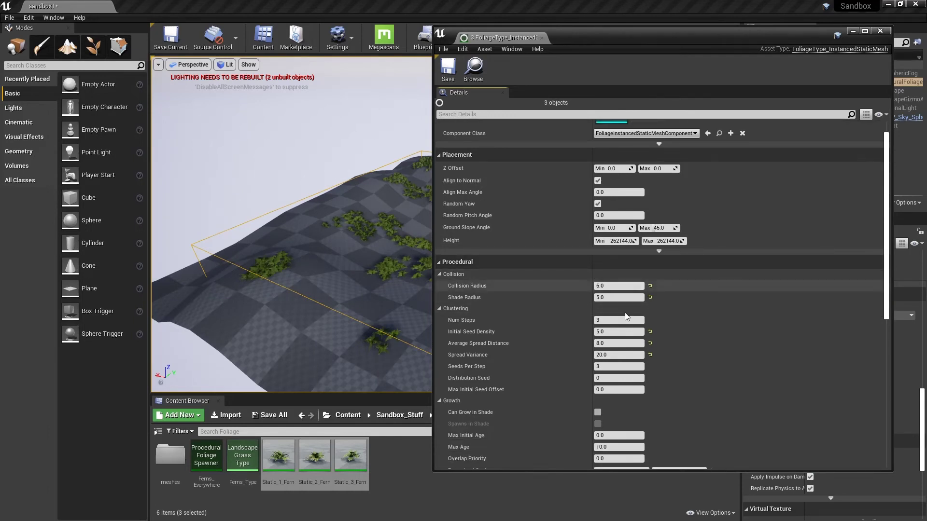
click(619, 331)
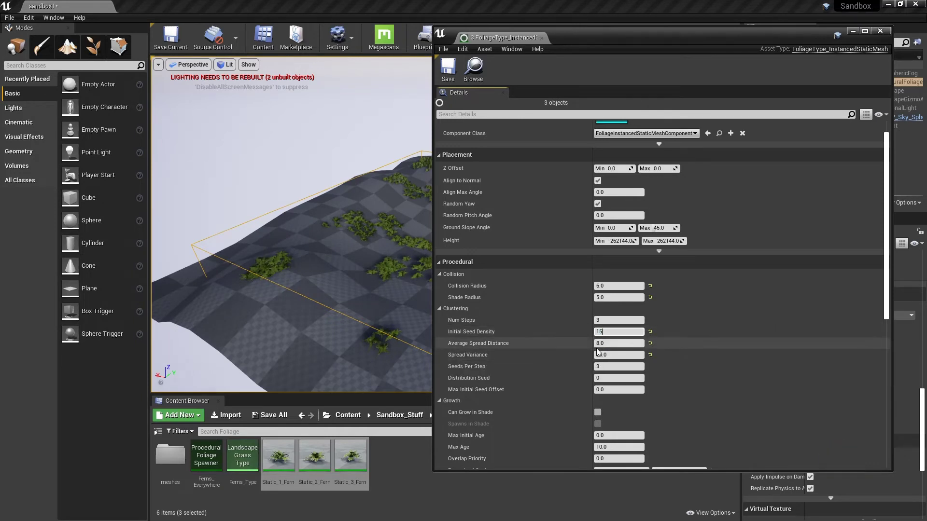
click(607, 344)
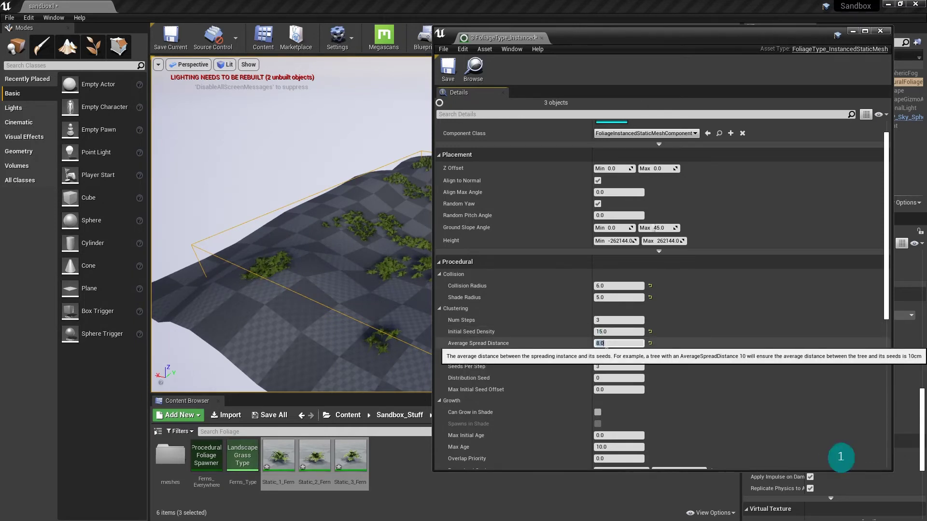
text(16)
- Save the three foliage types and resimulate the Ferns_Everywhere foliage with the new settings
click(448, 69)
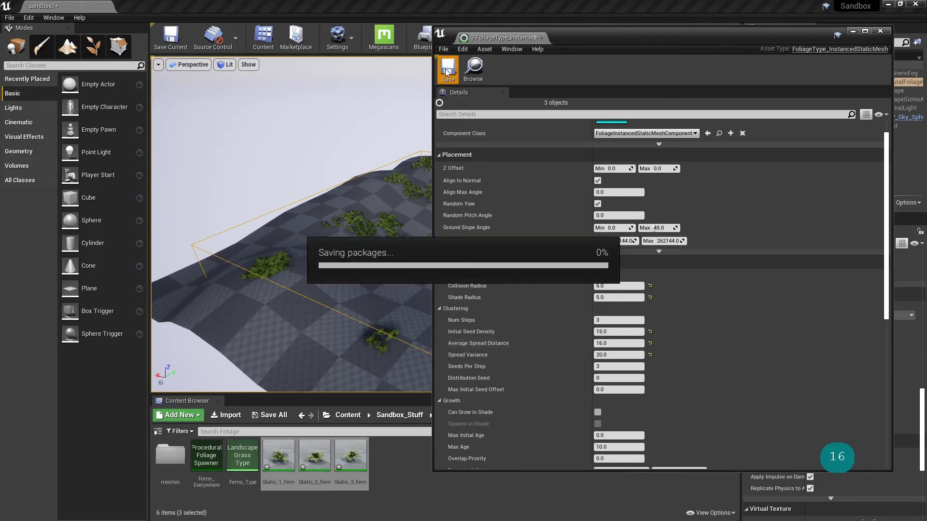
drag(617, 43, 361, 465)
click(836, 427)
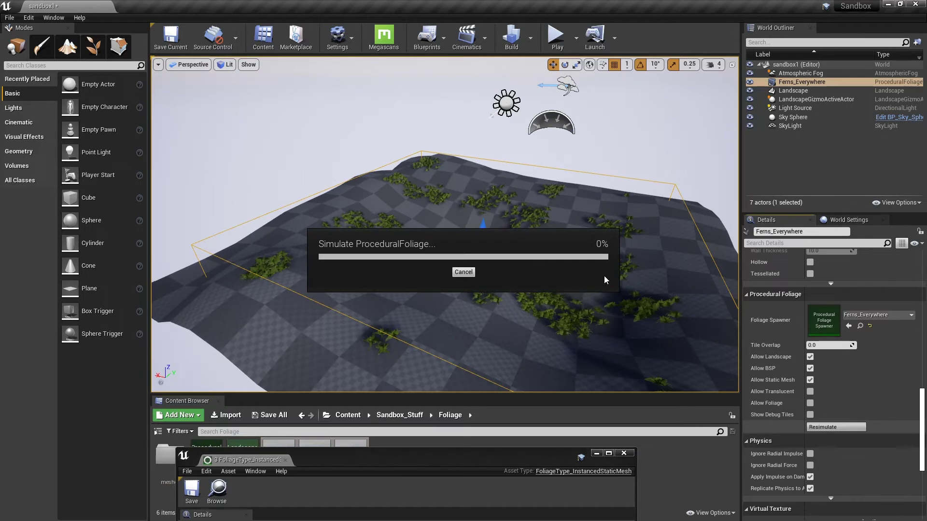
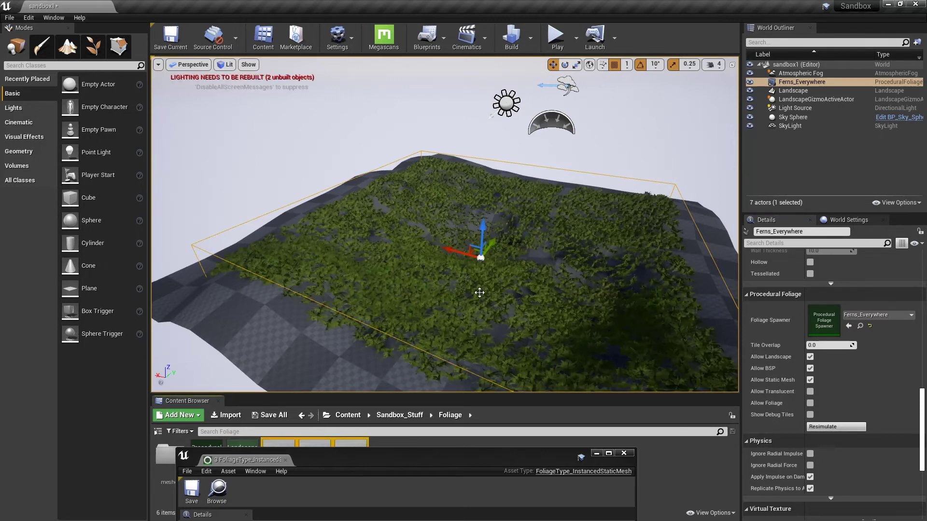
- Fly around and through the regenerated ferns to examine their density over the hills and dips
right_drag(480, 293, 661, 326)
key(a)
key(a)
key(a)
key(q)
key(e)
key(w)
key(q)
key(e)
key(w)
key(d)
key(w)
key(w)
key(w)
key(w)
key(w)
key(w)
key(q)
key(e)
key(s)
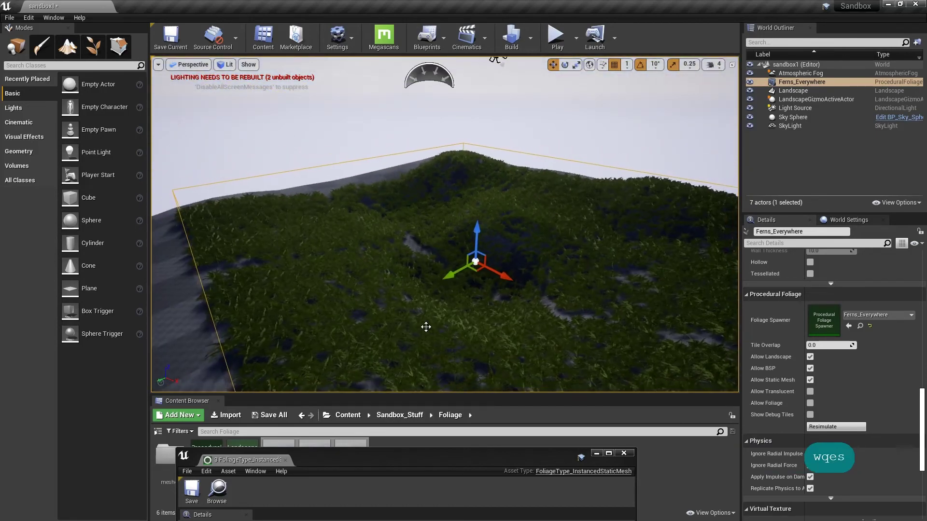
- Play the level from a spot on the fern-covered terrain, walk through and fire a few shots, and end the play session
right_click(426, 327)
click(473, 299)
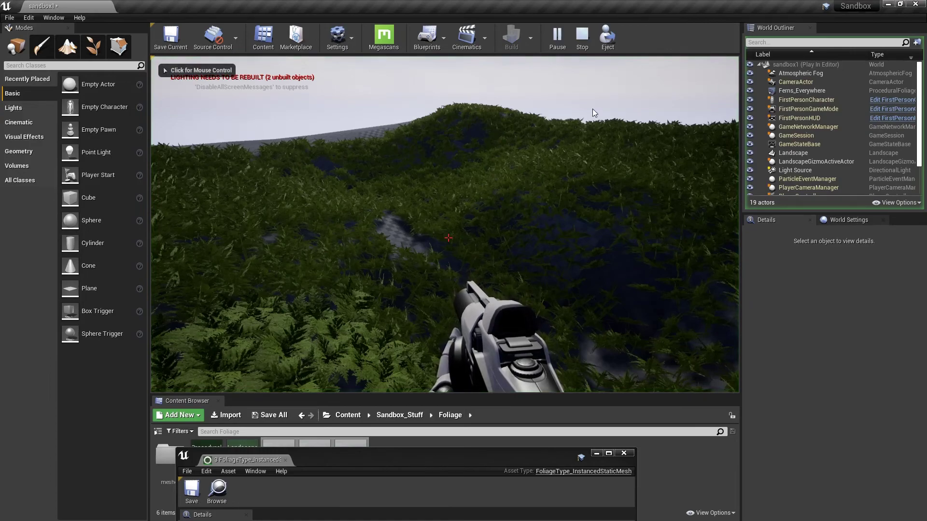
click(593, 110)
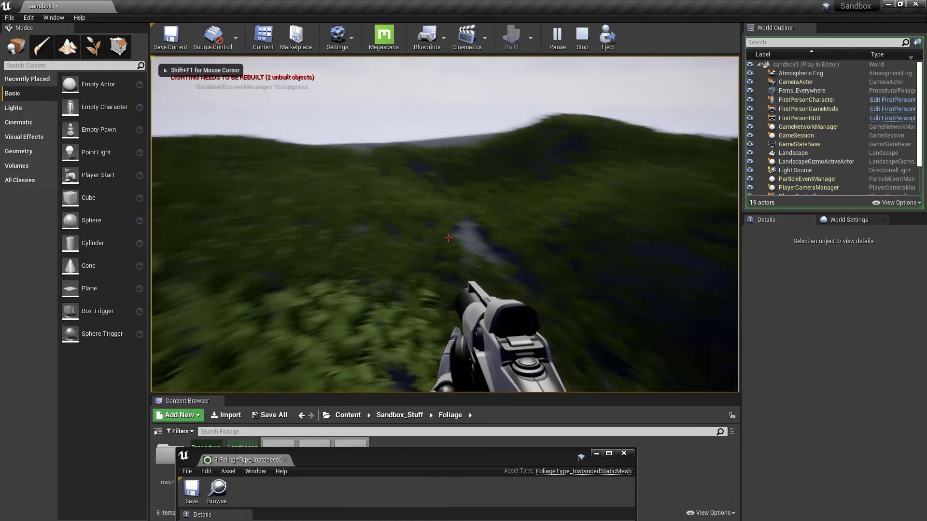
key(w)
click(449, 238)
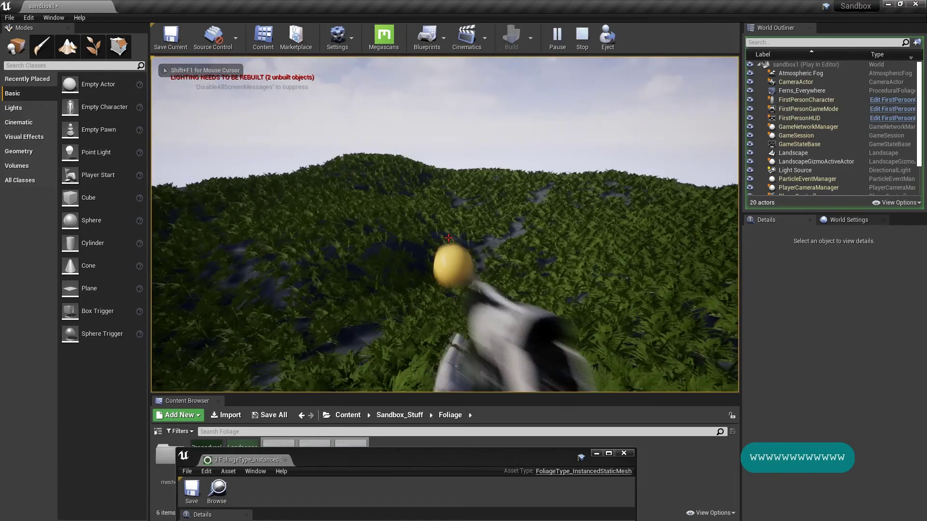
click(449, 238)
click(449, 238)
key(w)
key(w)
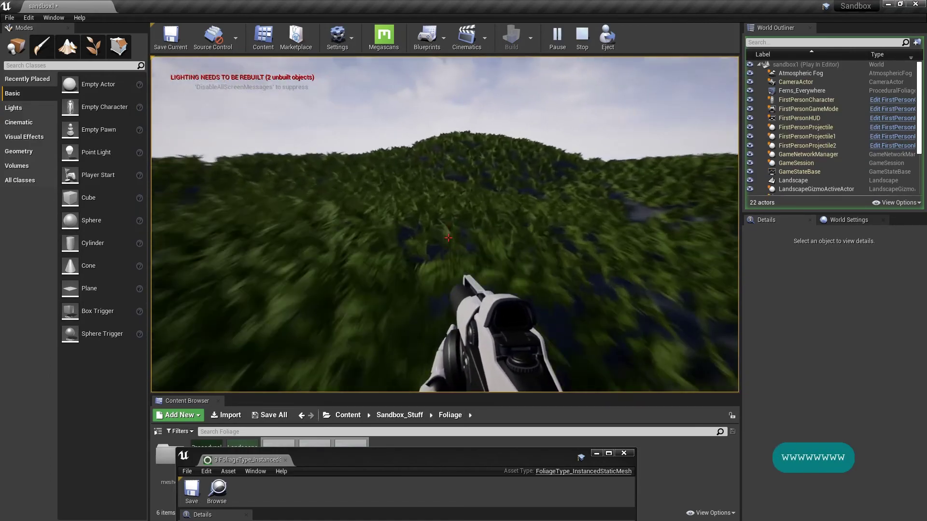
key(a)
key(Escape)
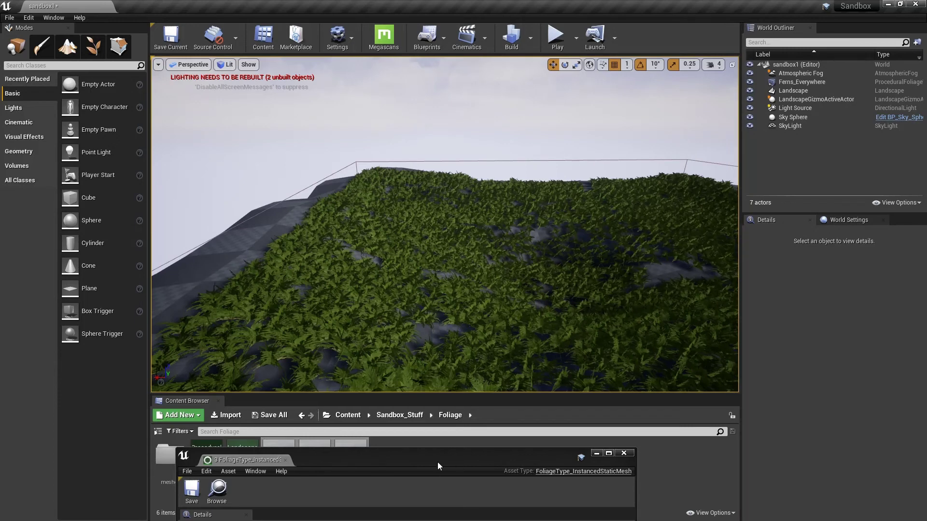
- Close the foliage type editor and save the sandbox1 level from the root Content folder
drag(434, 457, 665, 46)
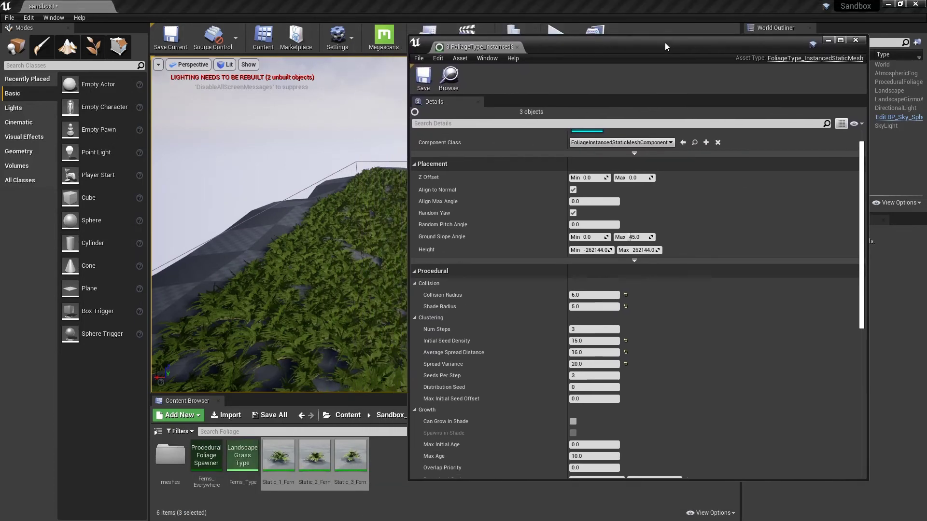
click(854, 41)
click(434, 476)
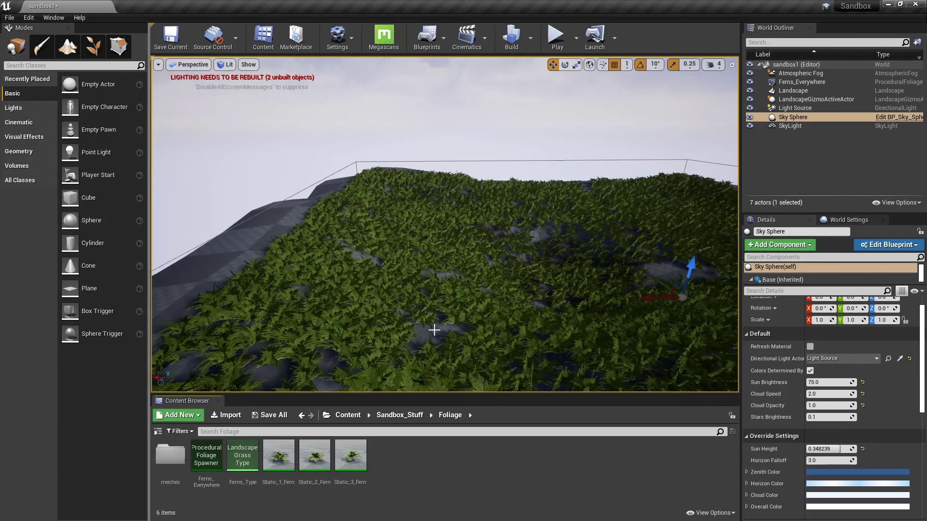
click(349, 417)
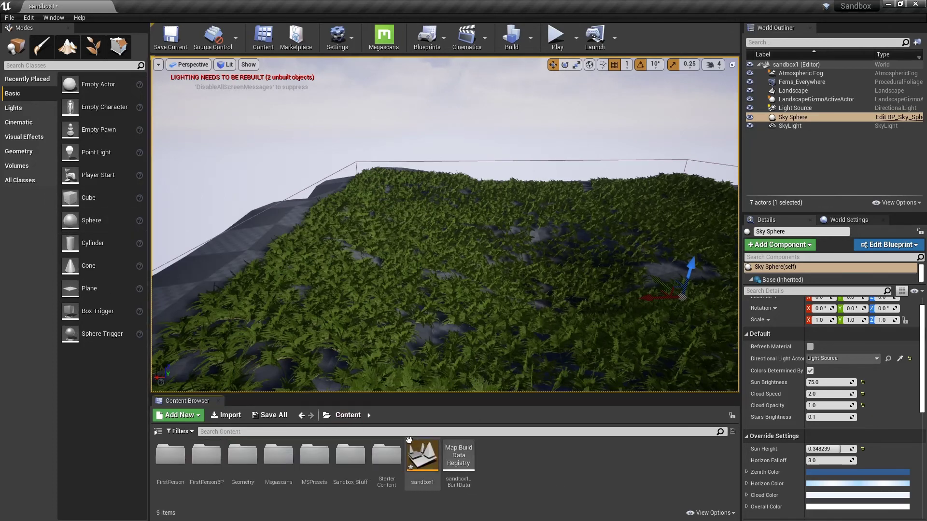
click(425, 465)
key(ctrl+s)
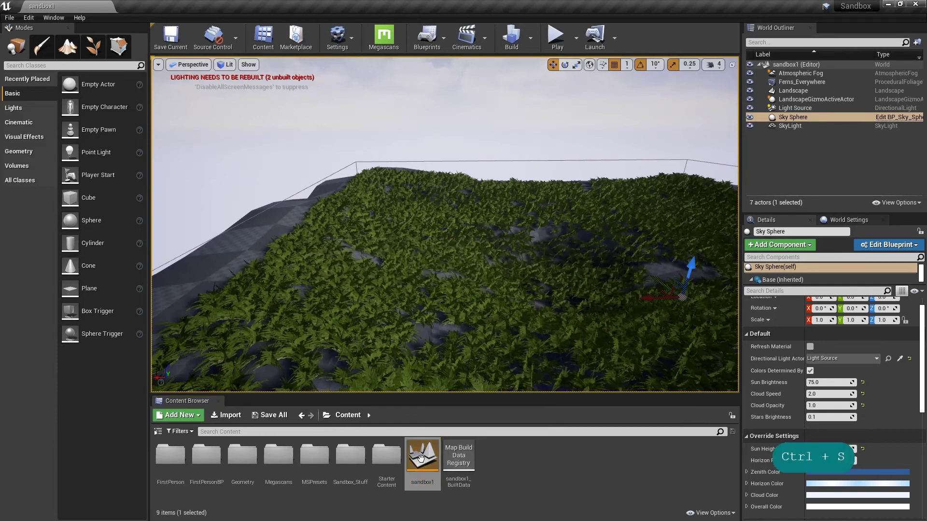
- Browse to the StarterContent Props folder and select the SM_Rock static mesh
double_click(392, 456)
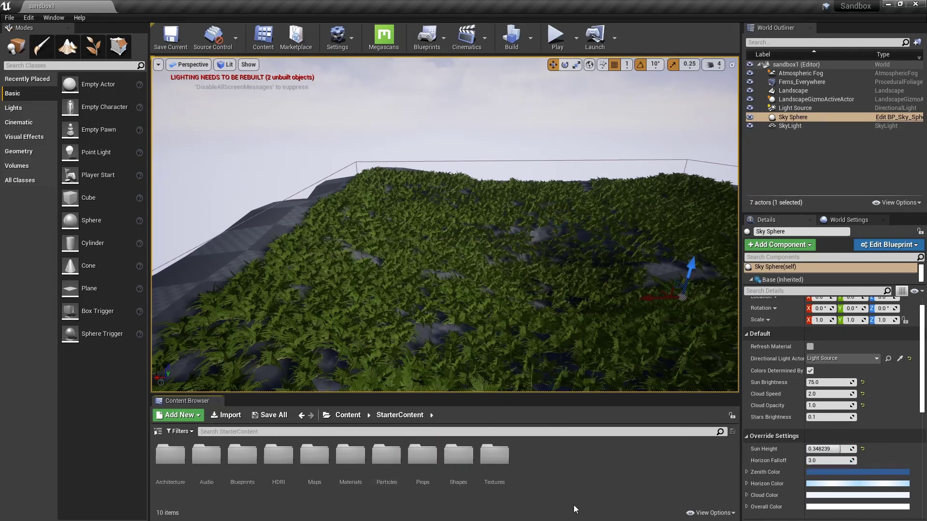
double_click(420, 457)
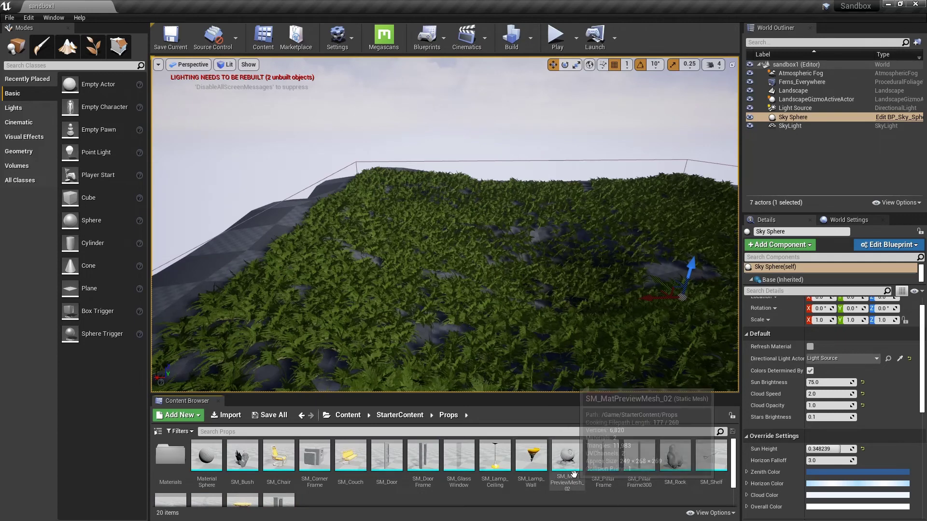
scroll(590, 470, down, 2)
scroll(589, 470, up, 2)
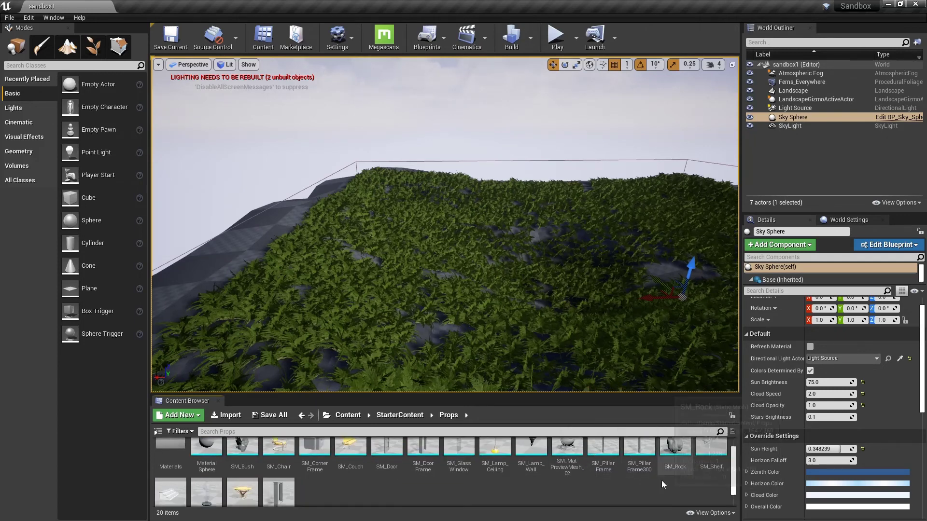
click(675, 445)
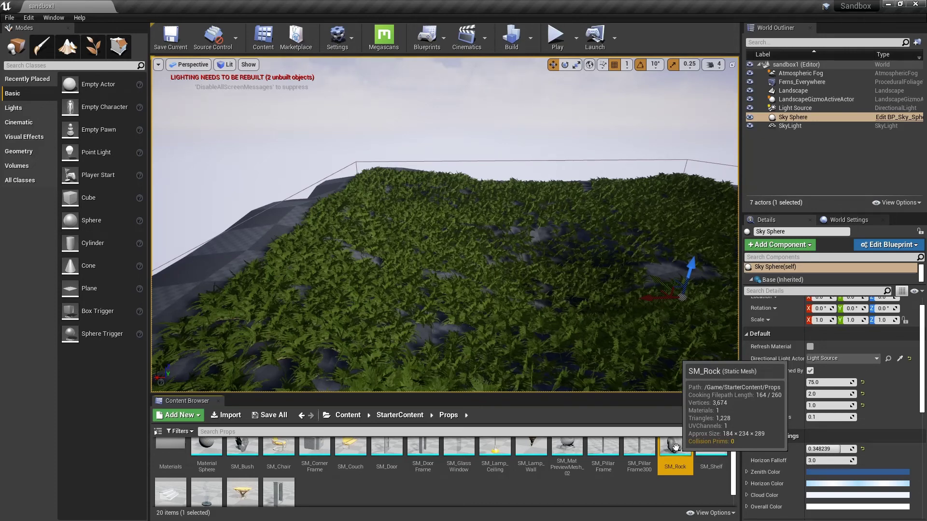
- Copy SM_Rock into the Sandbox_Stuff Foliage folder using a second Content Browser, save the copy, and close the second browser
click(54, 18)
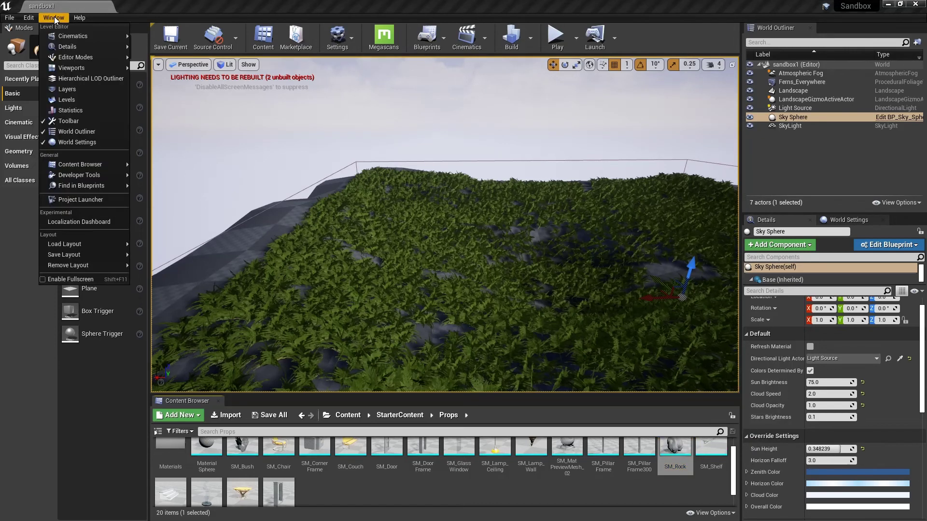
mouse_move(90, 164)
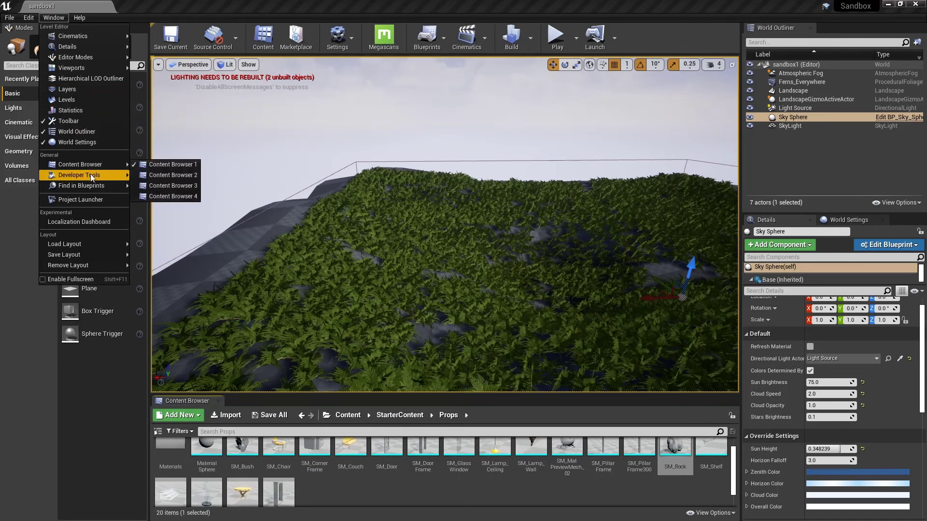
click(156, 175)
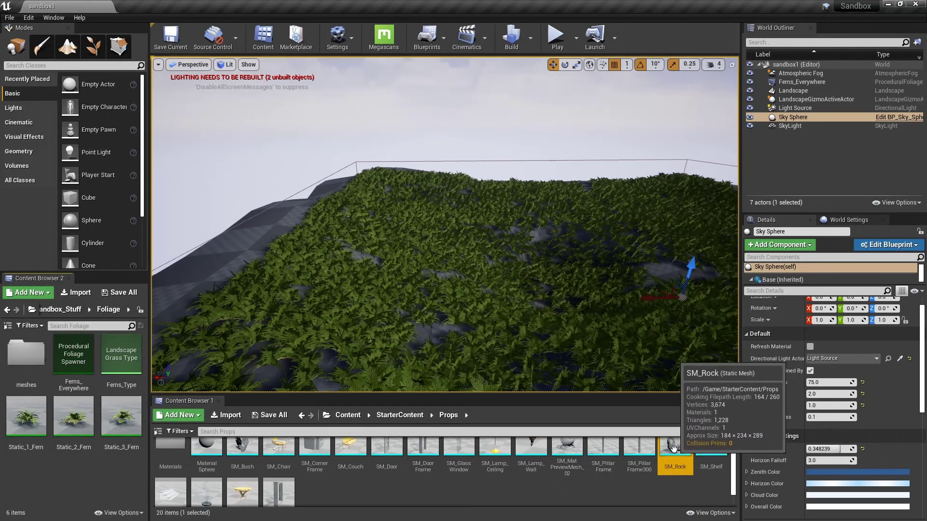
drag(675, 451, 68, 471)
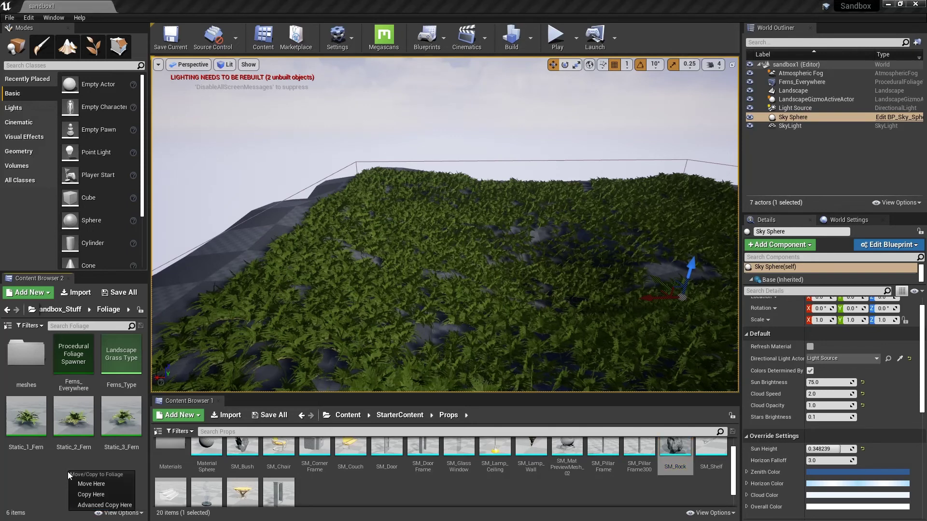
click(85, 495)
click(42, 477)
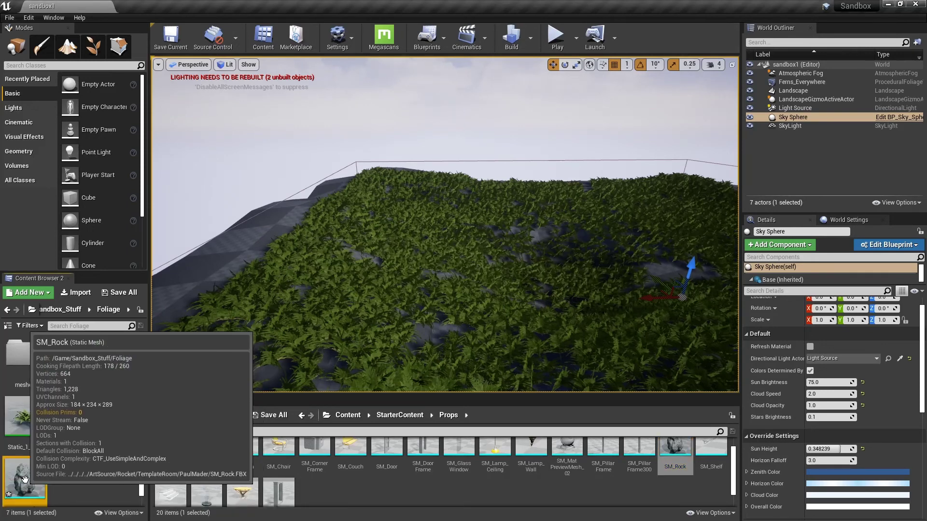
key(ctrl+s)
key(ctrl+s)
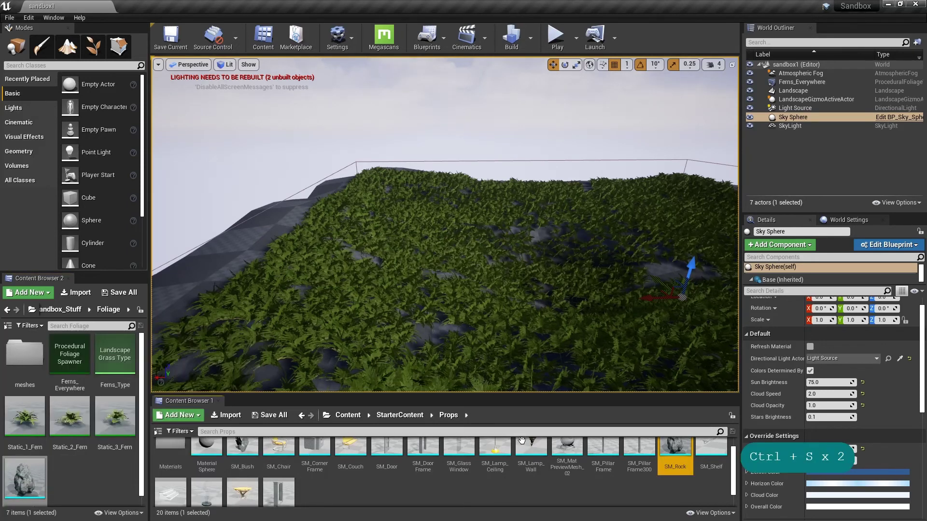
click(68, 279)
- Return to the root Content folder and open the Foliage folder inside Sandbox_Stuff
click(397, 415)
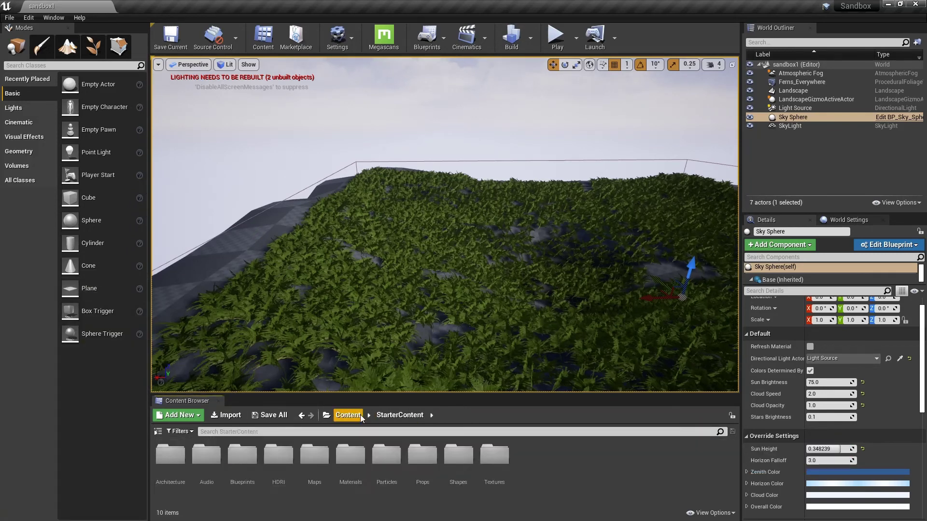
click(358, 416)
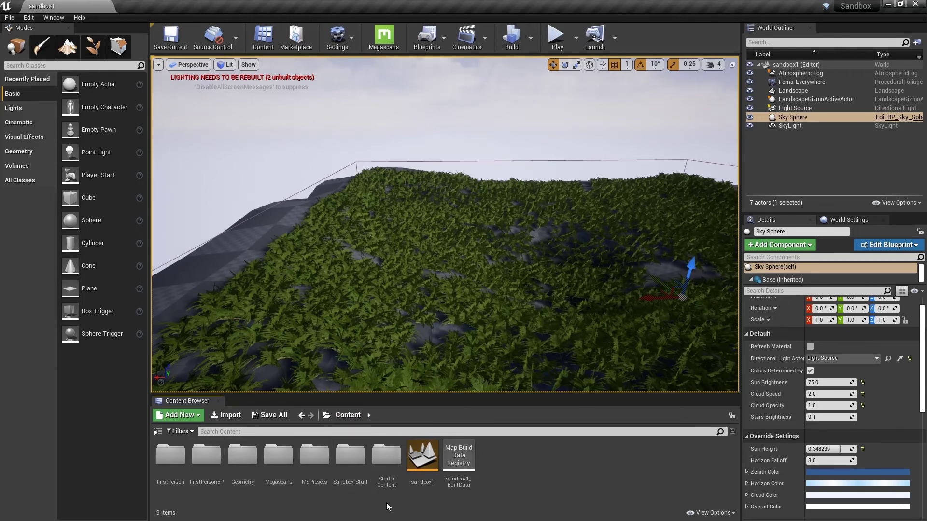
double_click(349, 456)
double_click(181, 458)
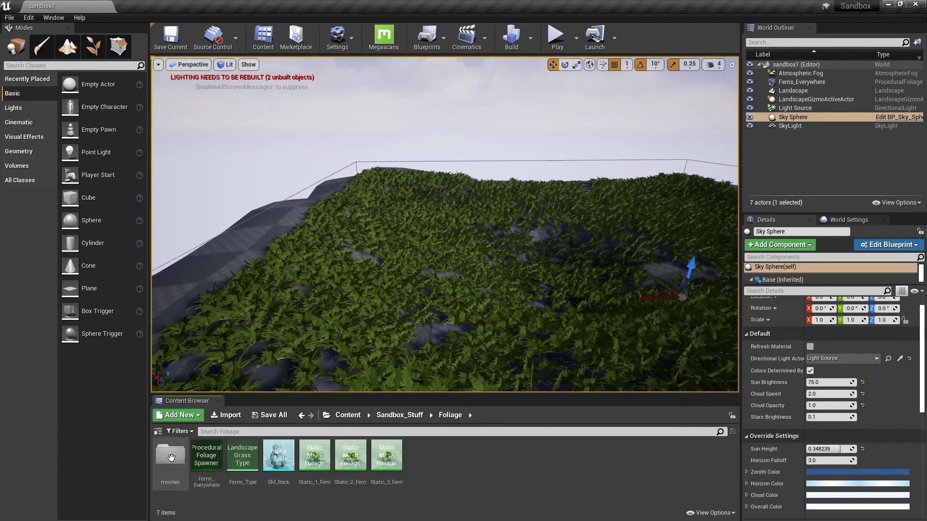
- Create a Static Mesh Foliage asset named Static_1_Rock in the Foliage folder, save it, and open it for editing
right_click(462, 461)
mouse_move(471, 454)
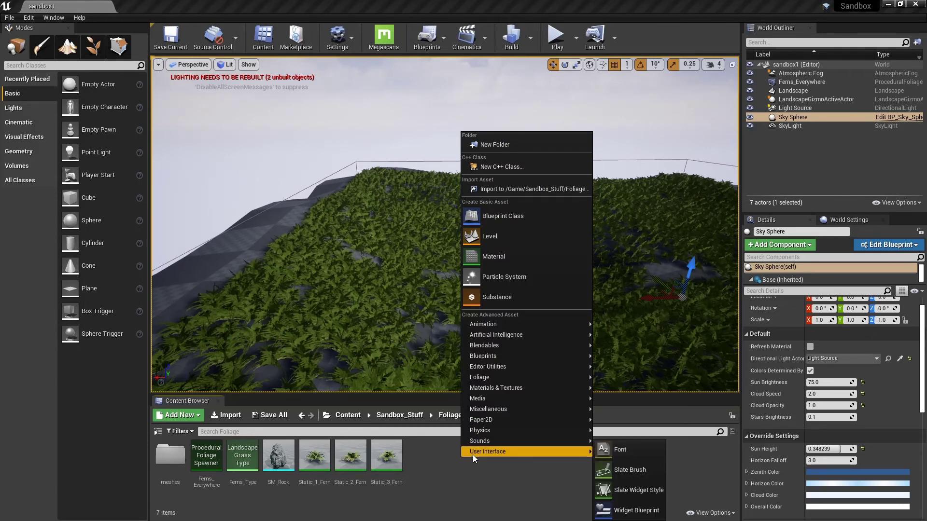
mouse_move(506, 384)
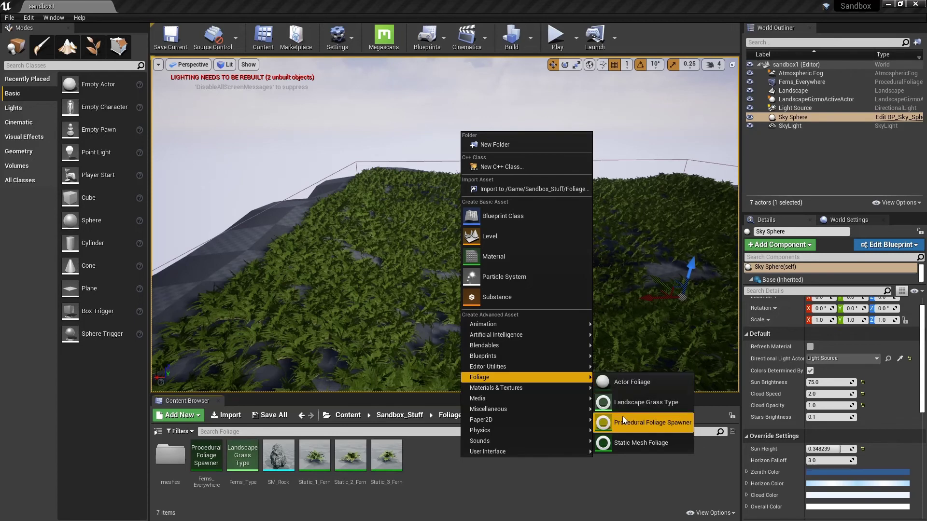
click(626, 440)
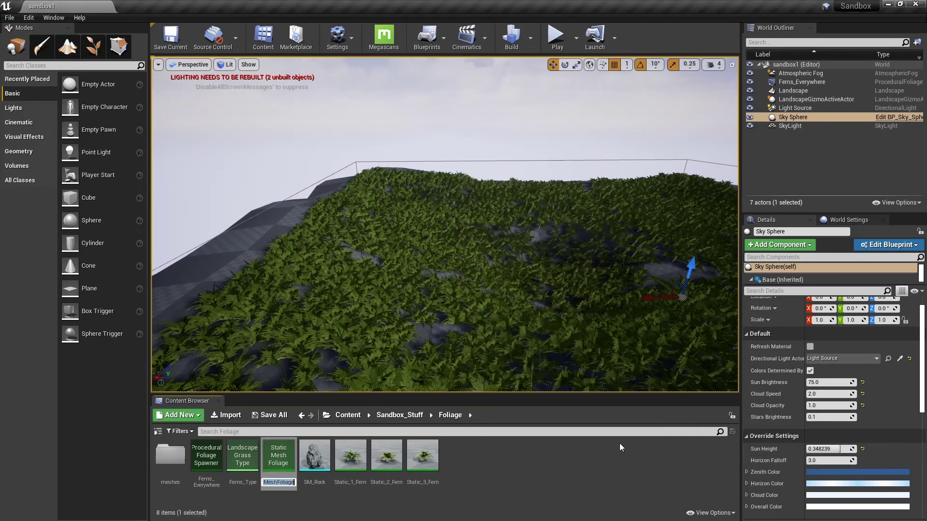
text(Static_)
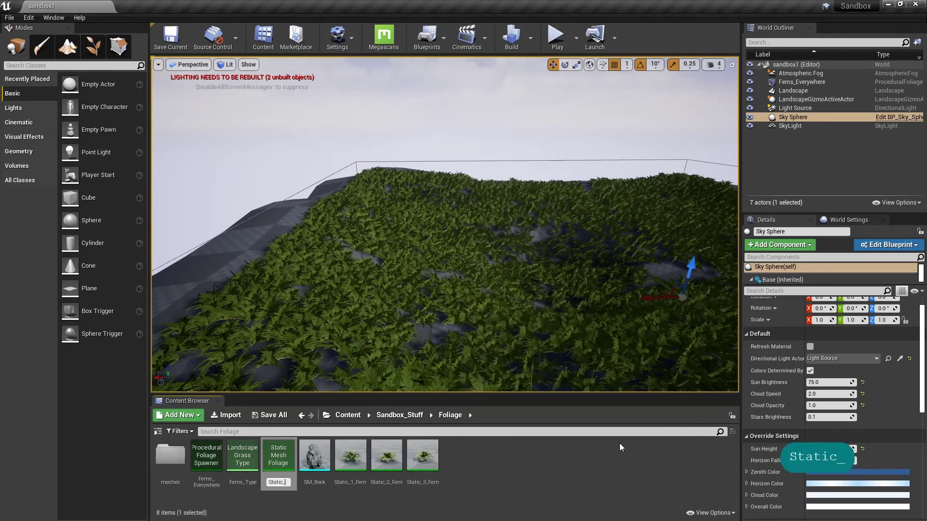
text(1_Ro)
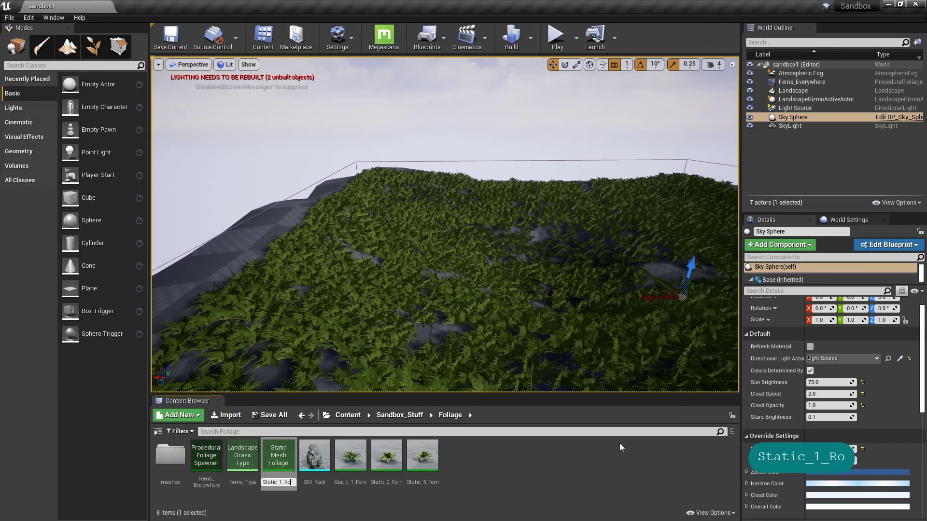
text(ck)
key(Return)
key(ctrl+s)
key(Return)
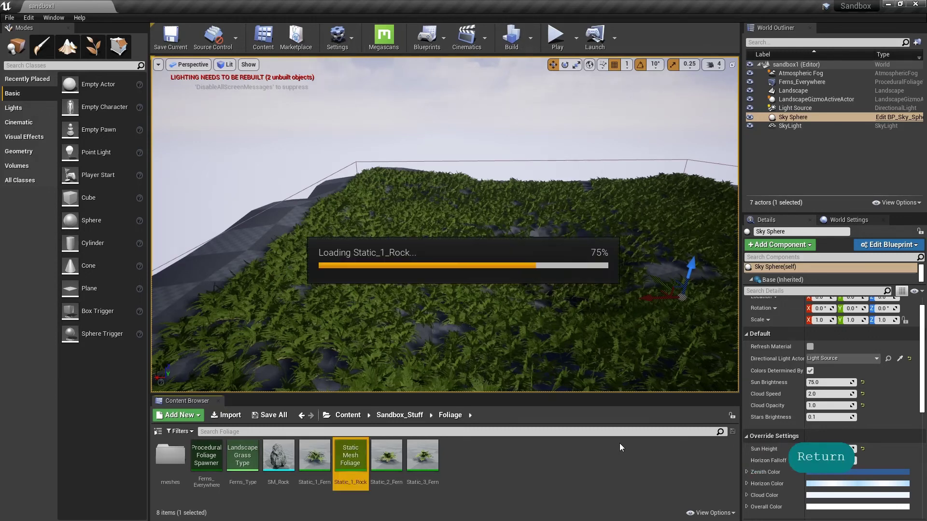
- Assign SM_Rock as the Static_1_Rock mesh and set its Procedural Scale to min 0.2 and max 0.6
drag(278, 456, 589, 165)
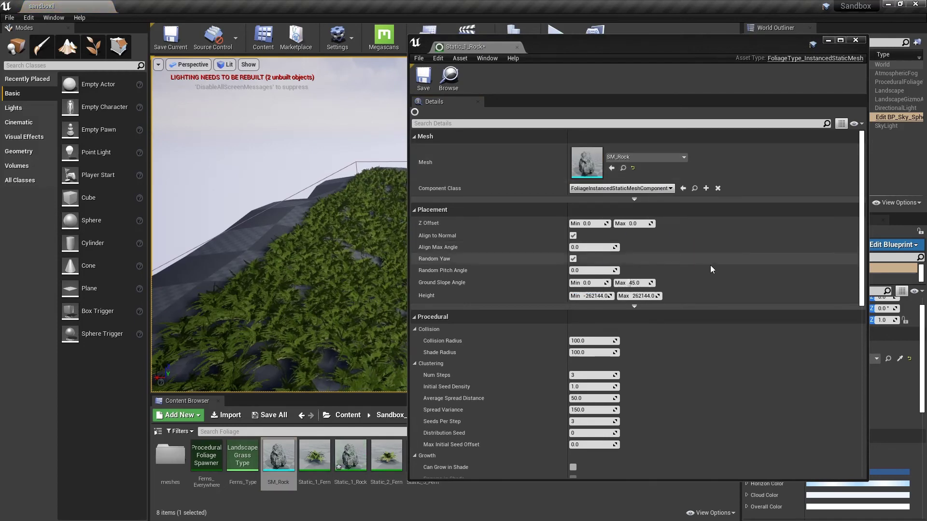
scroll(453, 288, down, 10)
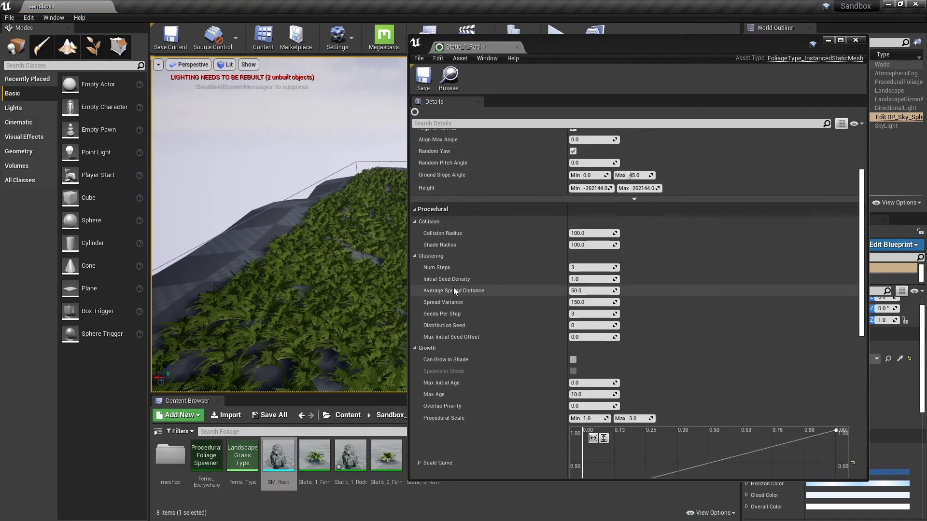
click(594, 297)
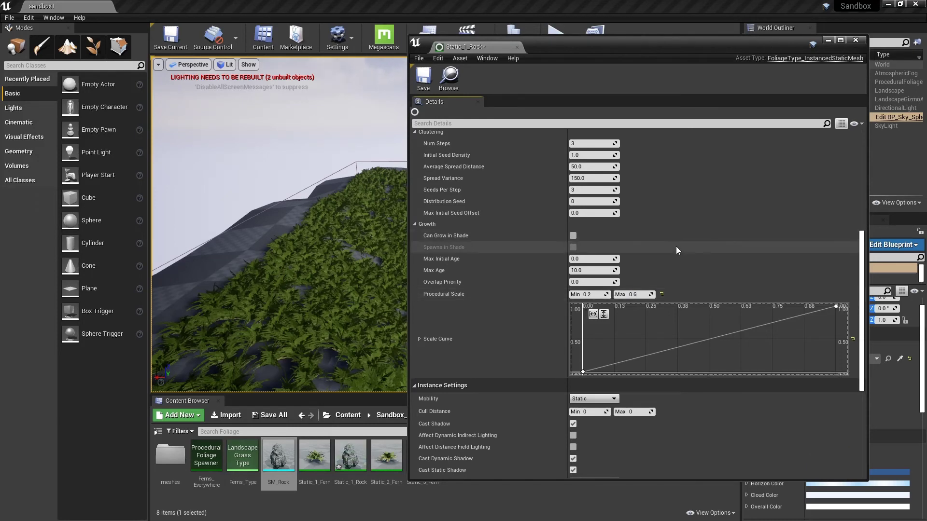
- Set the rock's minimum Z Offset to -0.2 and Random Pitch Angle to 25, then save and close the foliage type
scroll(676, 247, up, 3)
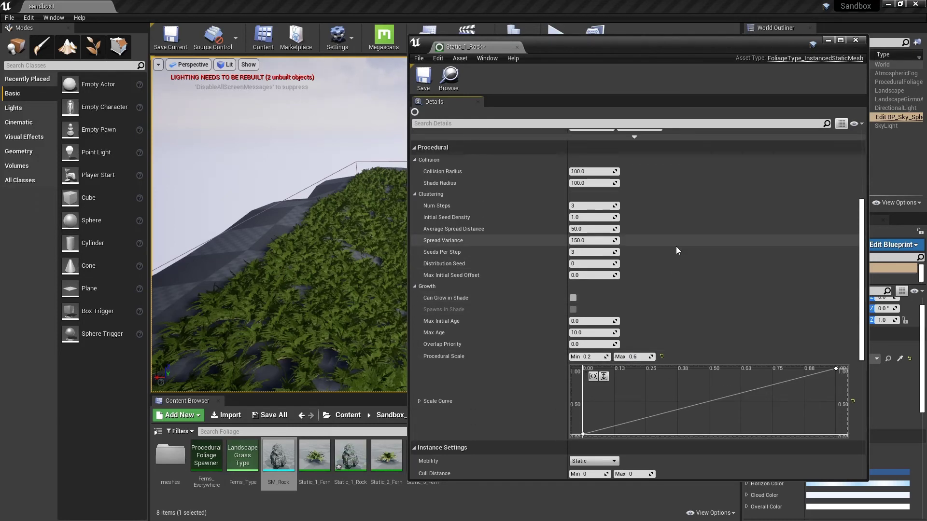
scroll(676, 248, up, 8)
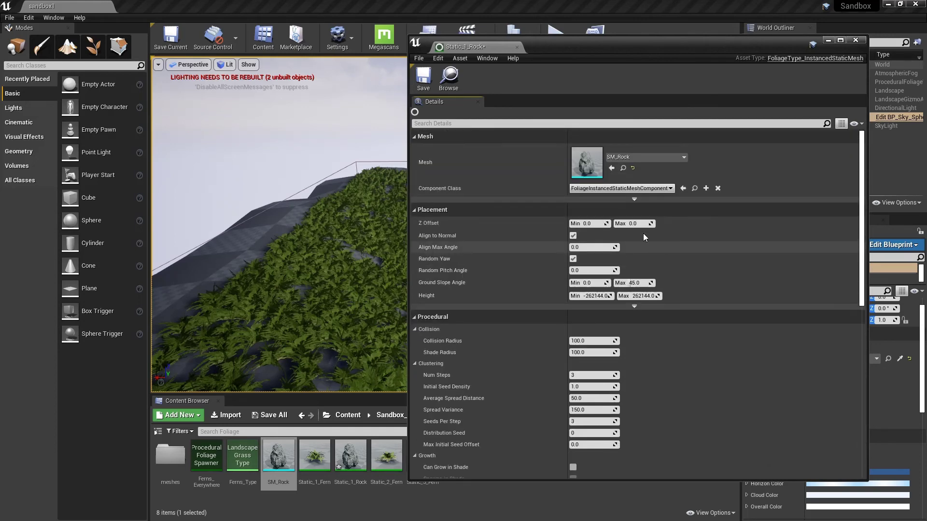
text(-)
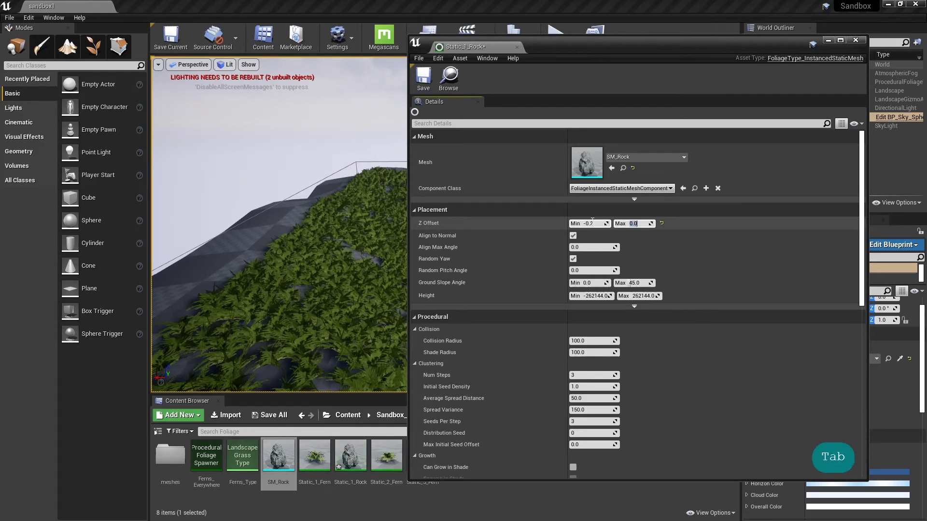
click(576, 271)
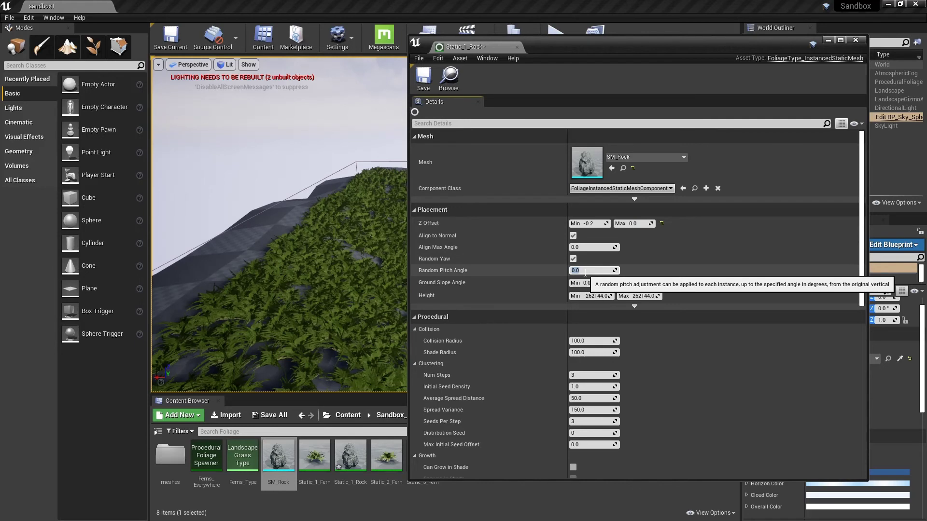
text(25)
key(Tab)
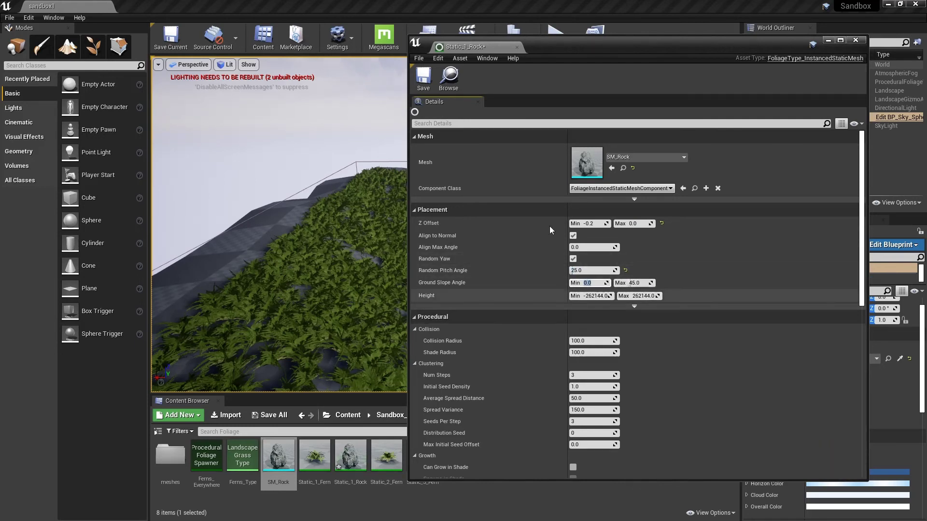
click(424, 77)
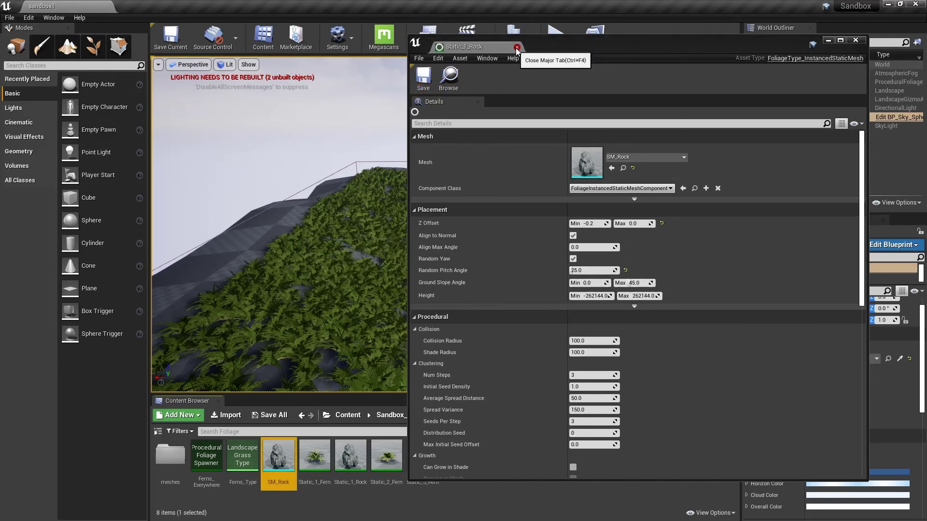
click(516, 47)
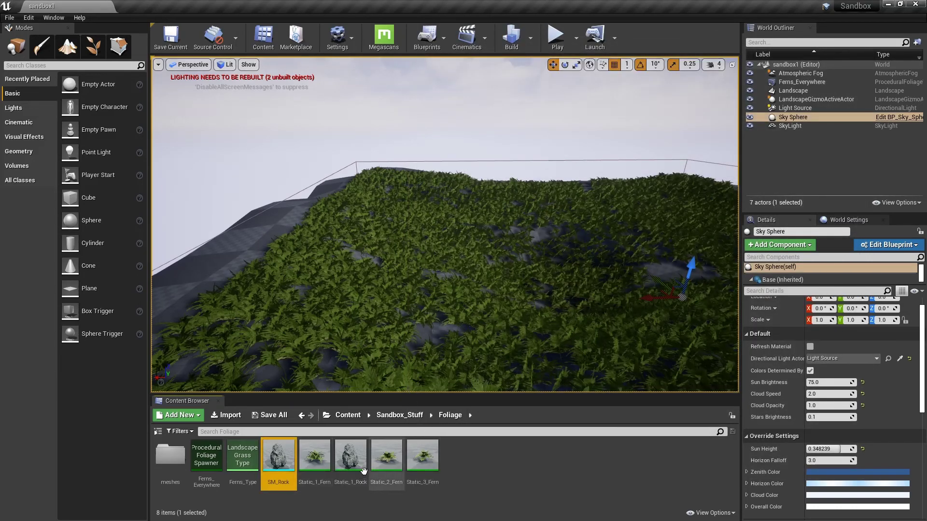
- Open the Ferns_Everywhere spawner and add three empty elements to its Foliage Types list
double_click(206, 456)
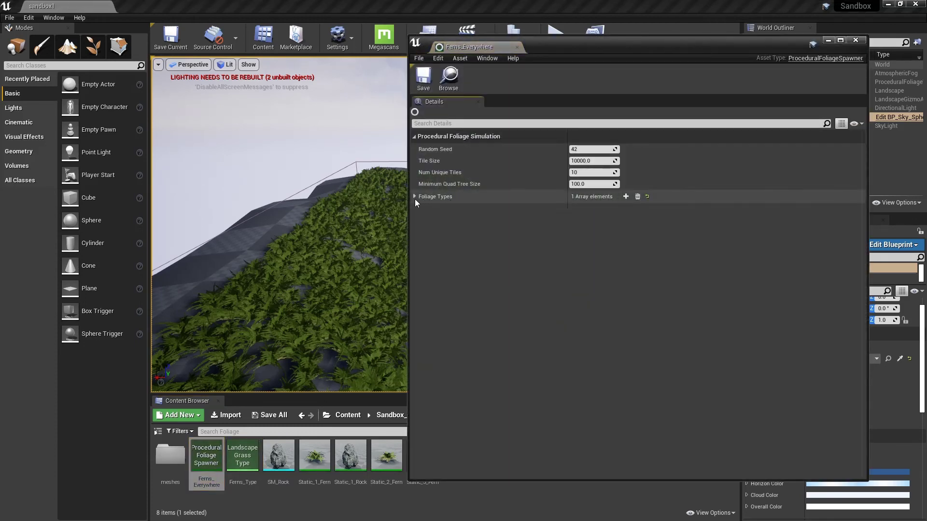
click(247, 466)
double_click(248, 465)
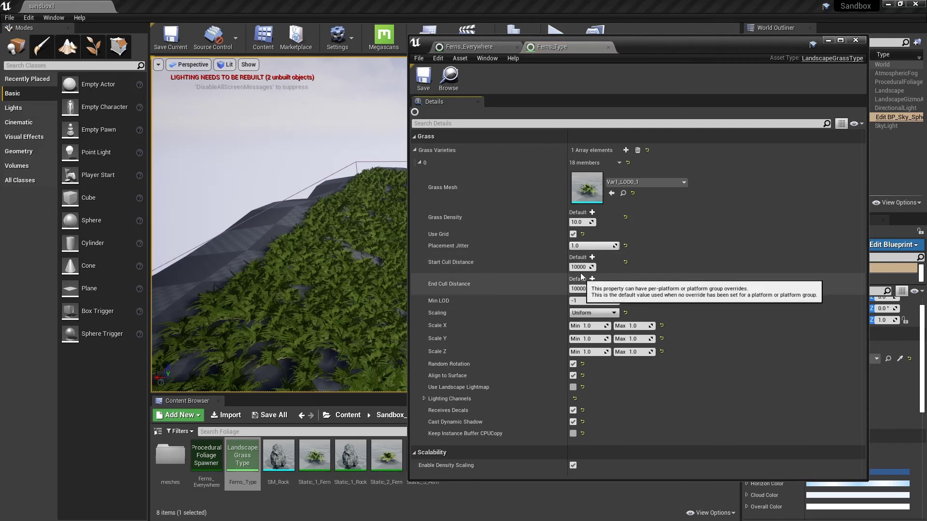
click(419, 162)
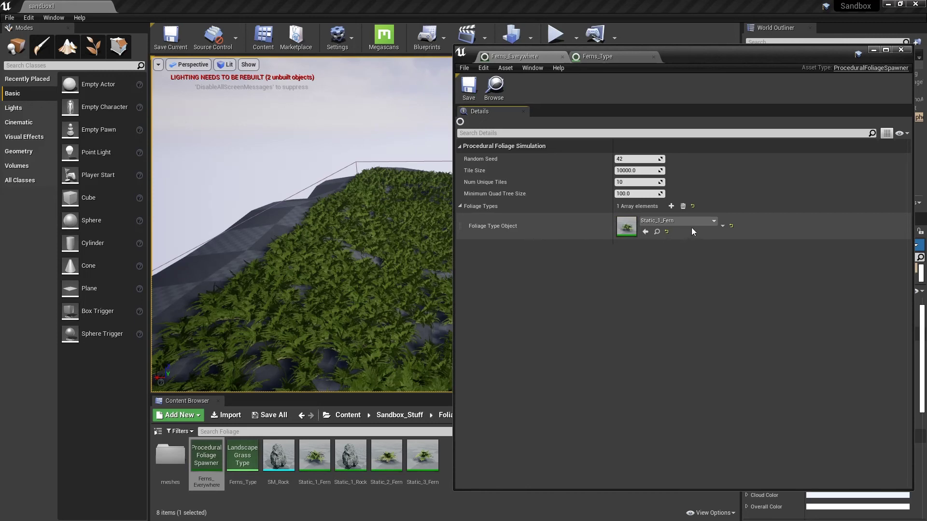
click(671, 206)
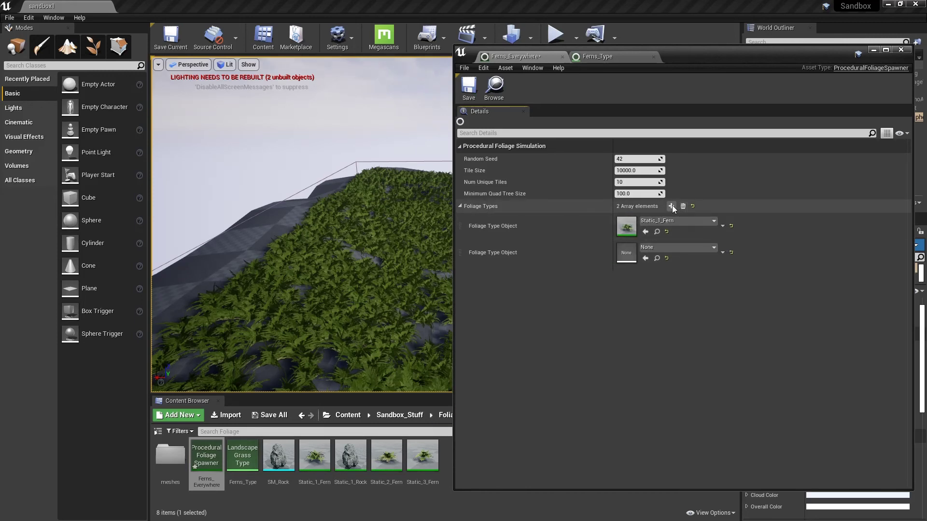
click(671, 206)
click(671, 207)
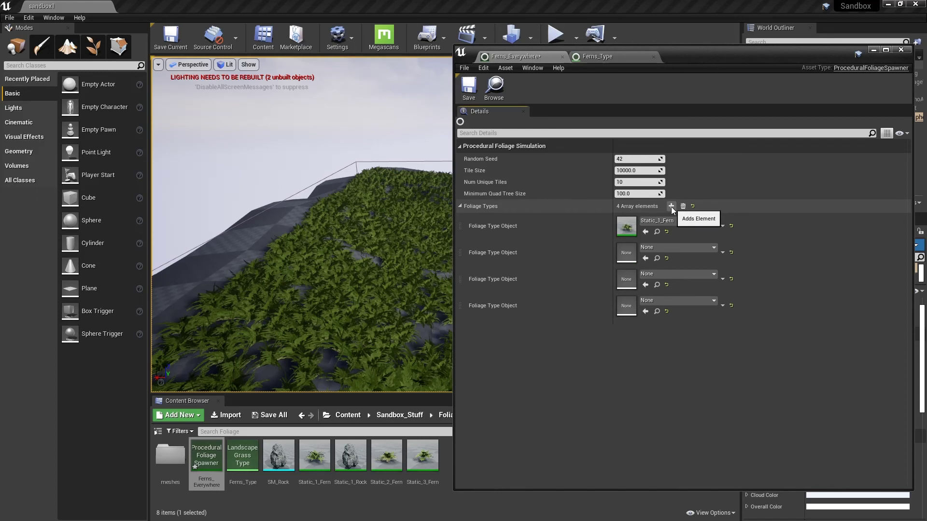
- Assign Static_2_Fern, Static_3_Fern and Static_1_Rock to the three empty Foliage Types slots of the Ferns_Everywhere spawner
click(379, 451)
click(645, 258)
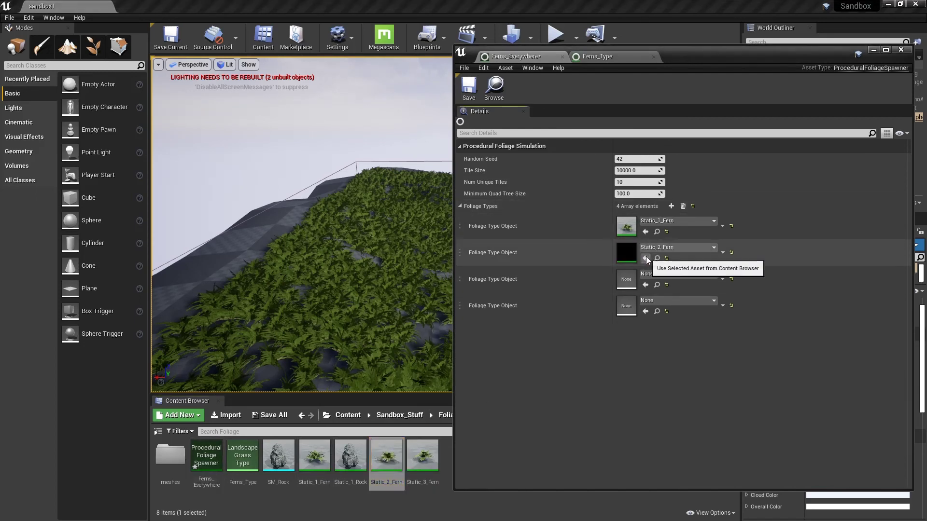
click(423, 457)
click(646, 285)
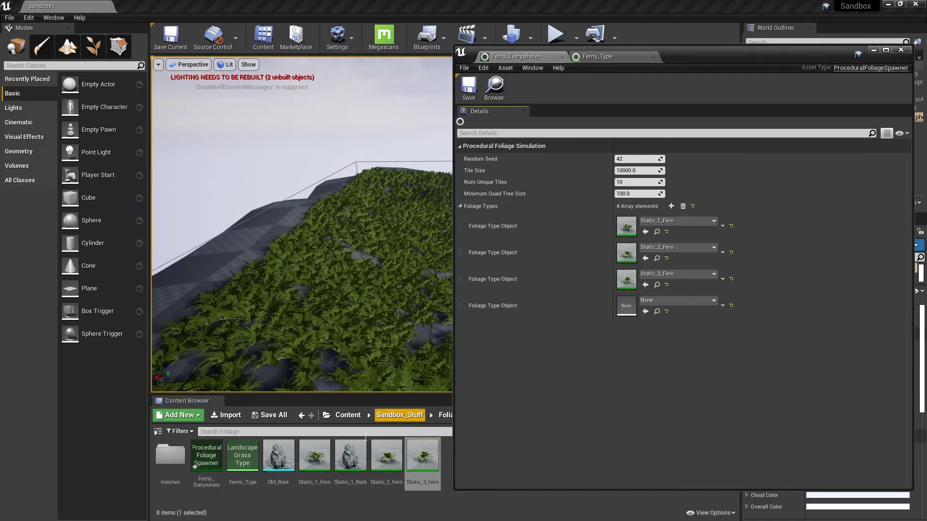
click(279, 454)
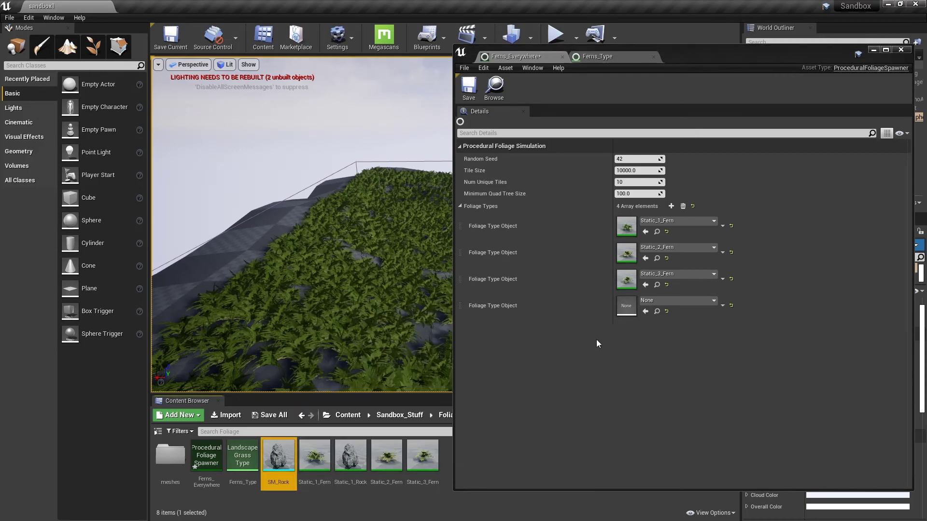
click(350, 455)
click(646, 312)
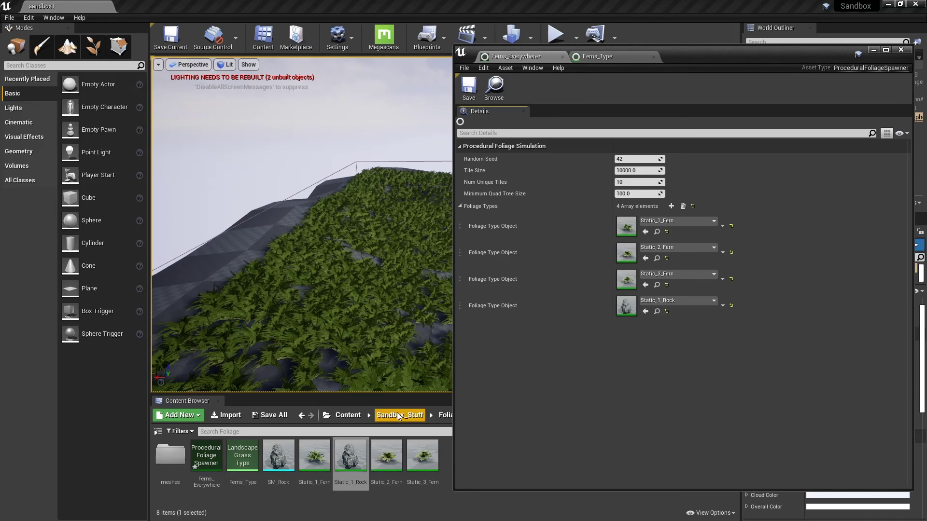
- Edit Static_1_Fern, Static_2_Fern and Static_3_Fern together, setting their Initial Seed Density to 7, and close the open asset editors
click(319, 458)
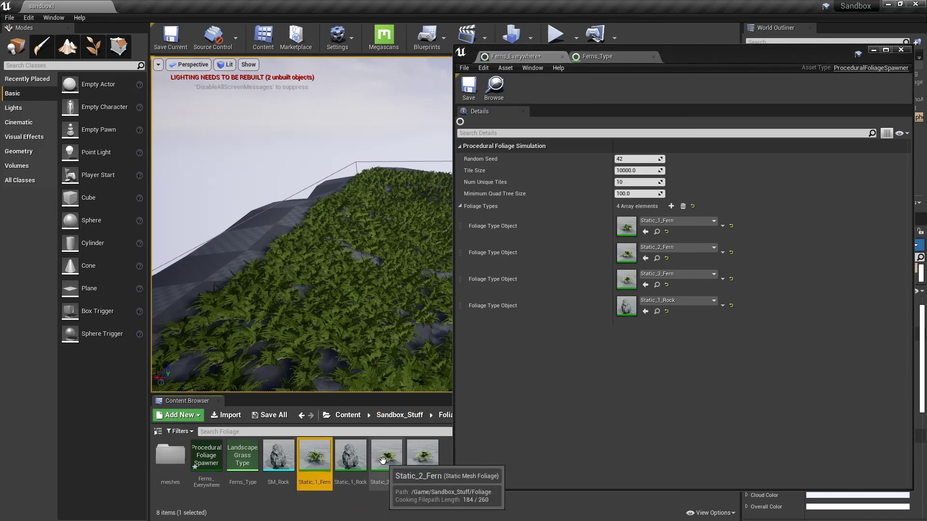
shift+click(387, 459)
shift+click(424, 460)
ctrl+click(346, 461)
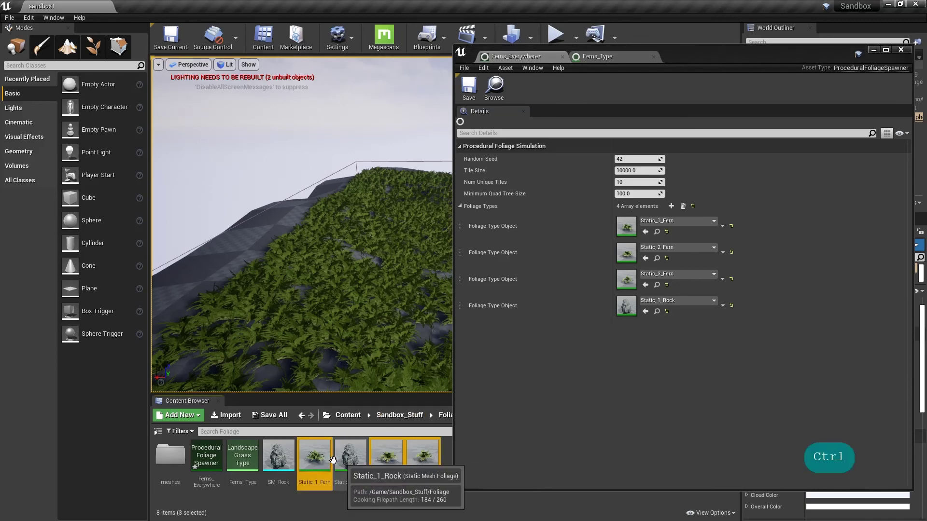
key(Return)
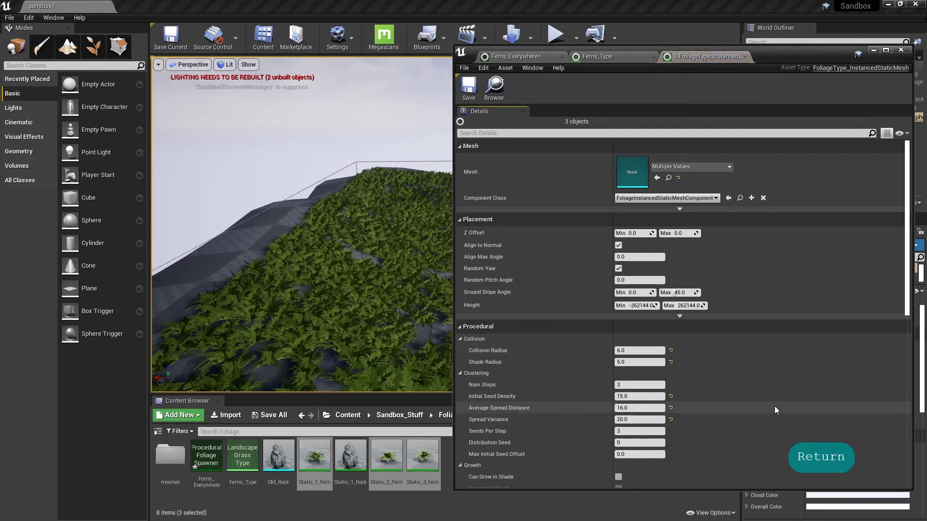
scroll(774, 407, down, 5)
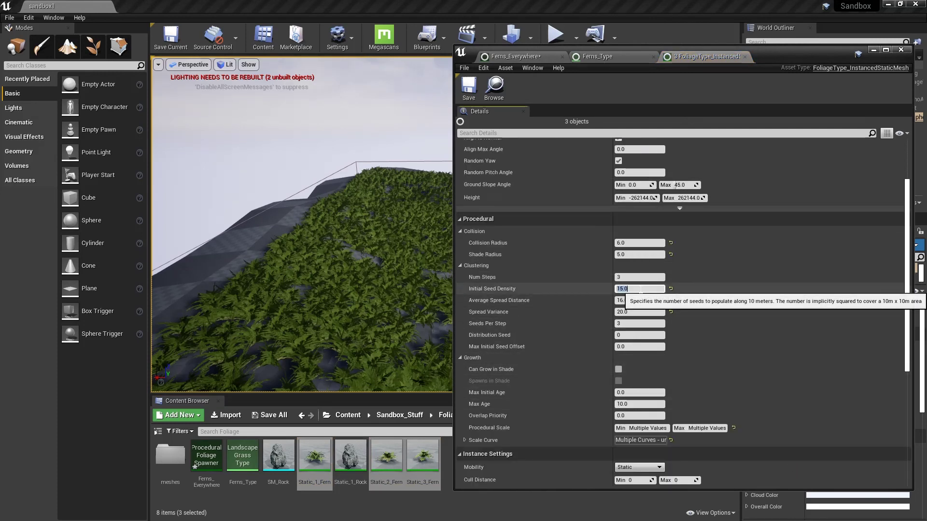
text(7)
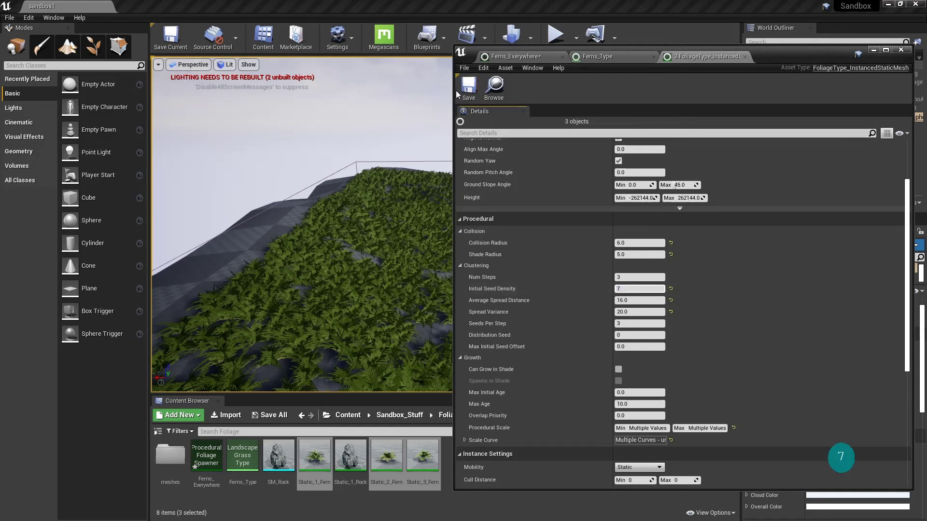
key(Return)
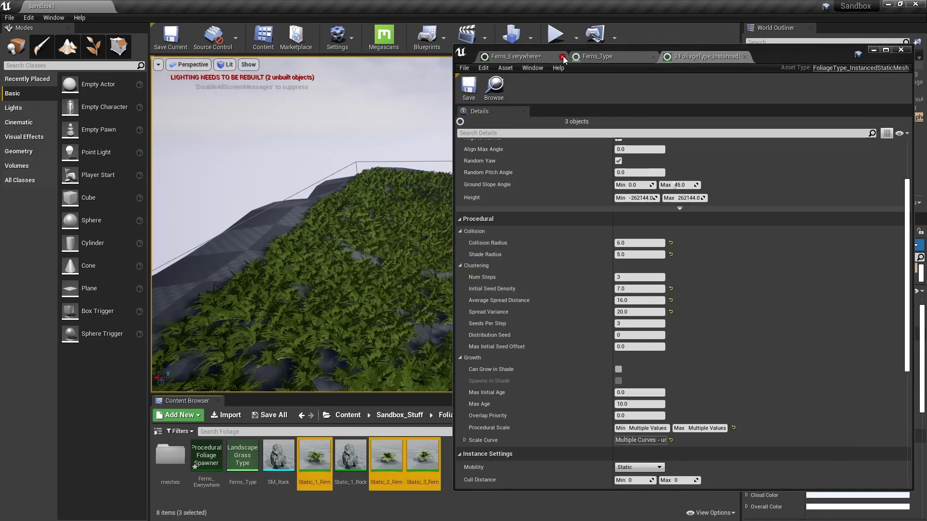
click(653, 56)
click(653, 57)
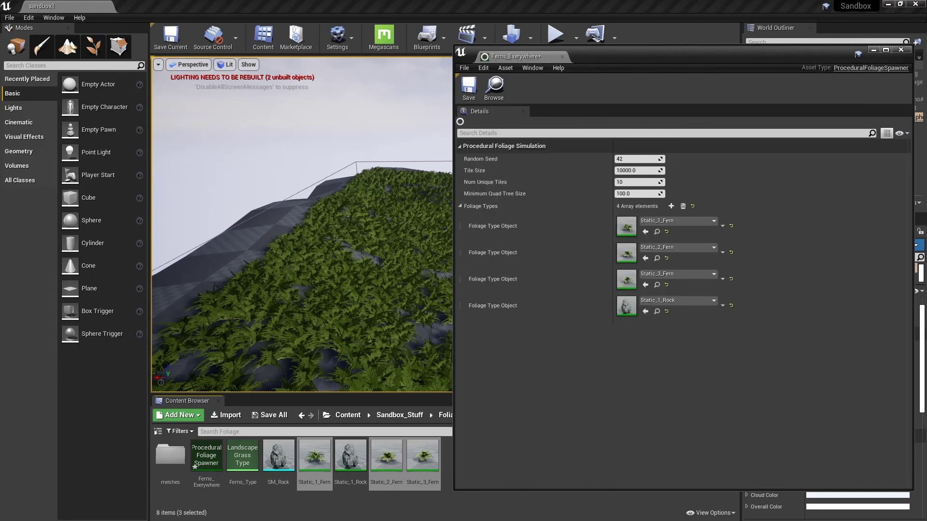
click(563, 57)
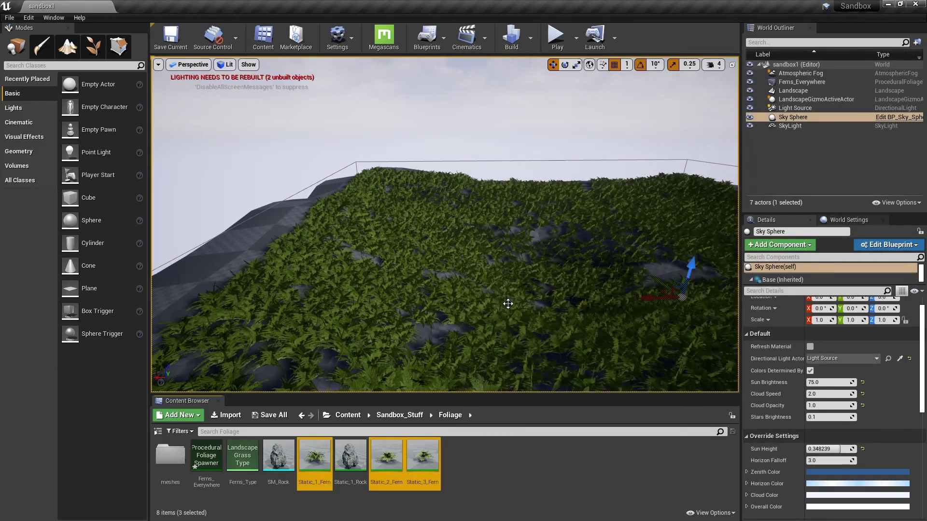
- Select the Ferns_Everywhere volume in the level and resimulate its procedural foliage
click(514, 160)
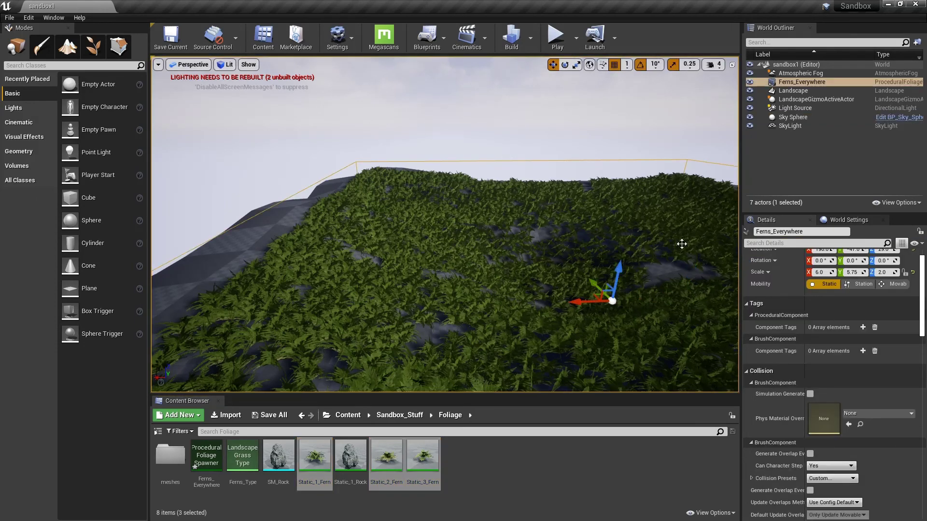
scroll(890, 404, down, 5)
scroll(890, 404, down, 5)
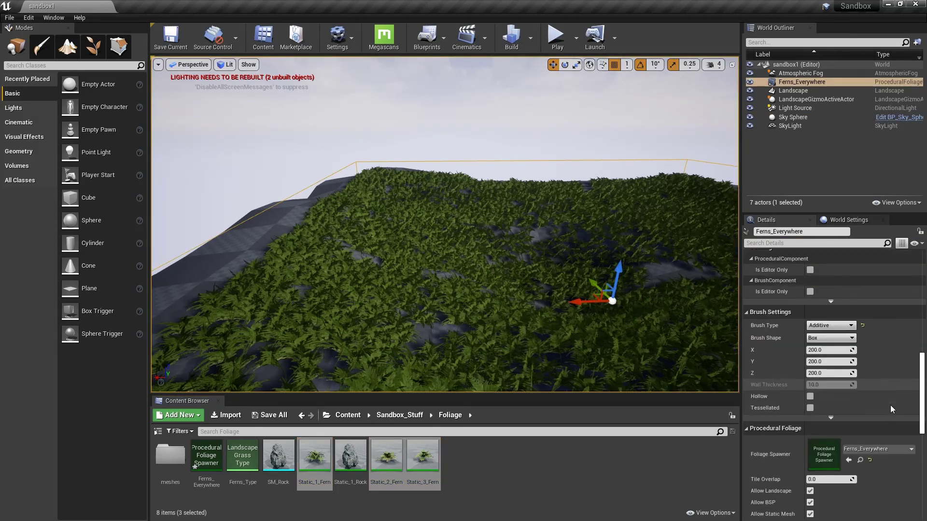
click(853, 361)
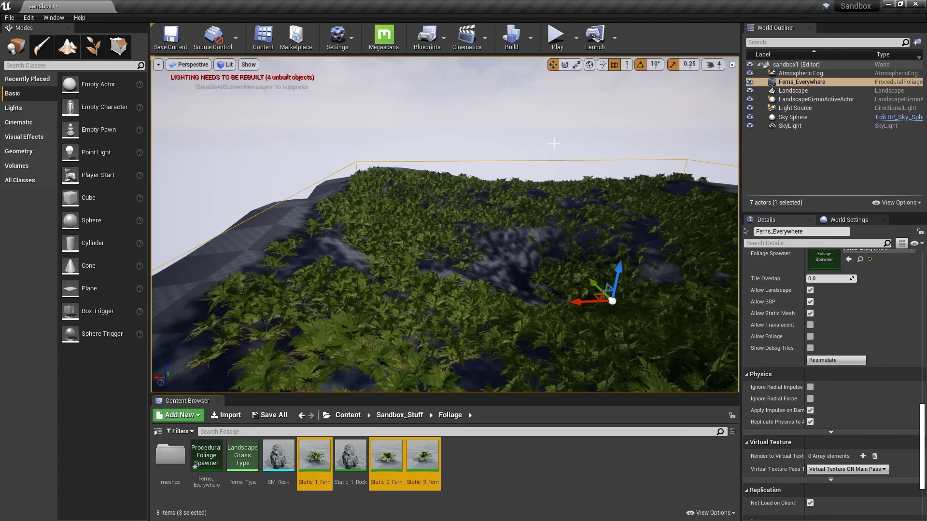
- Fly around the landscape to examine the density and mix of ferns and rocks in the resimulated foliage
right_drag(512, 246, 652, 238)
key(a)
key(s)
key(q)
key(e)
key(w)
key(w)
key(e)
key(a)
key(a)
key(q)
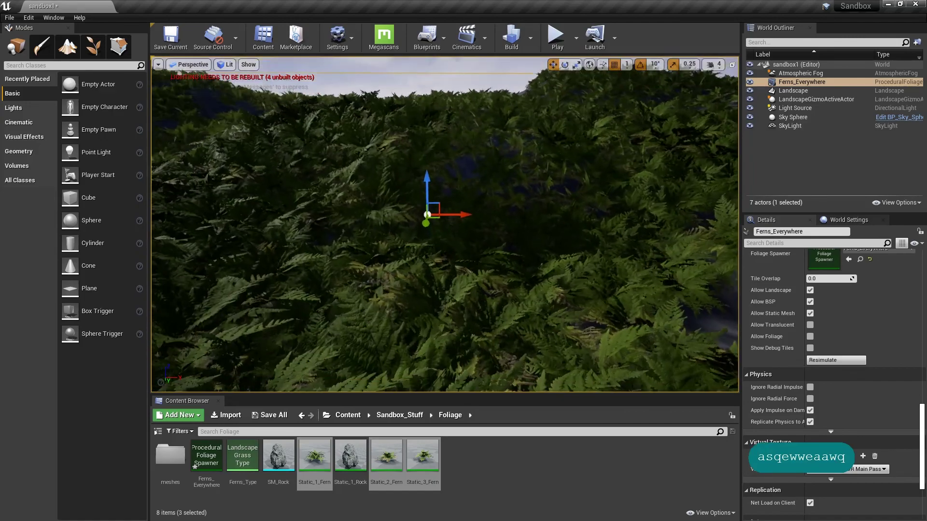
key(a)
key(e)
key(w)
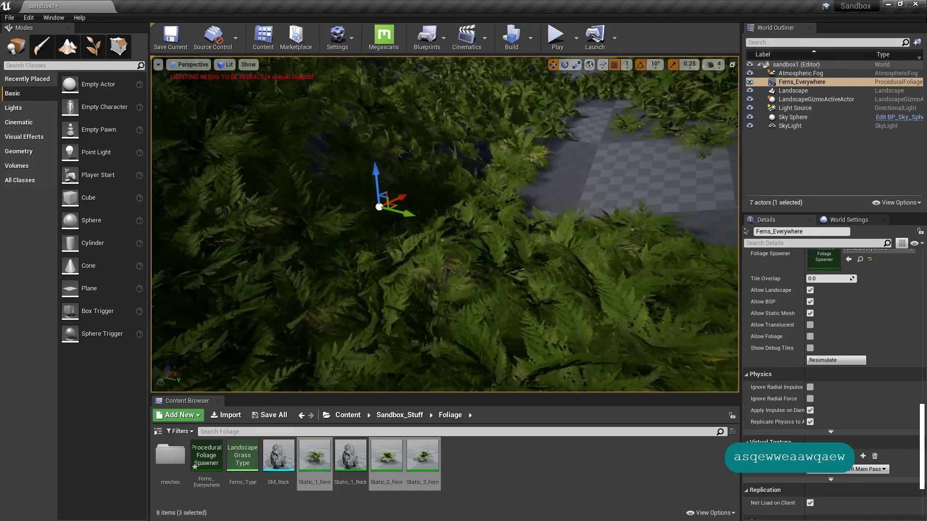
key(s)
key(e)
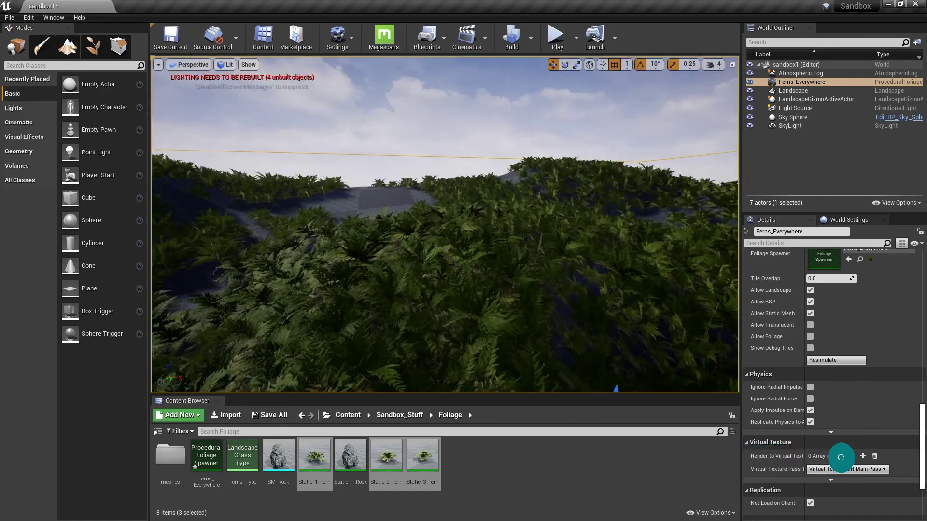
key(e)
key(w)
key(e)
key(w)
right_drag(506, 248, 256, 280)
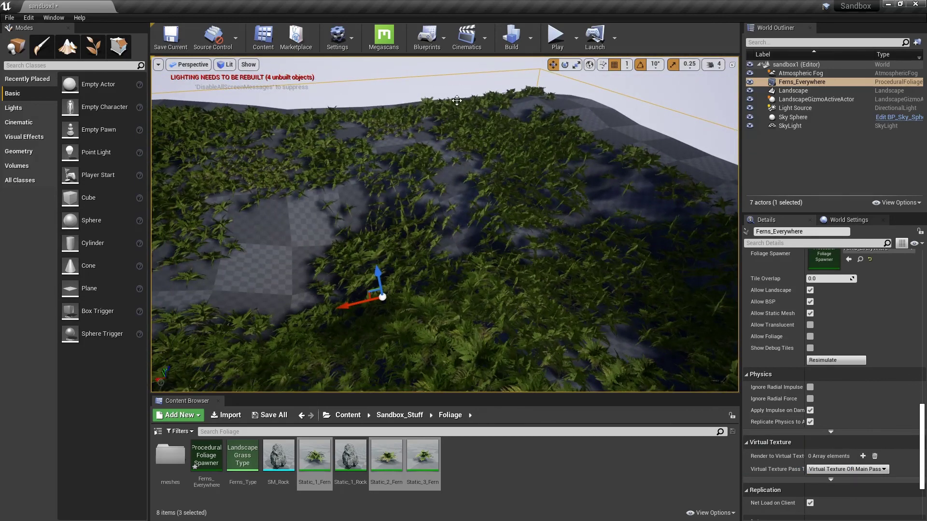
- Save the Ferns_Everywhere spawner asset in the Foliage folder
click(208, 454)
key(ctrl+s)
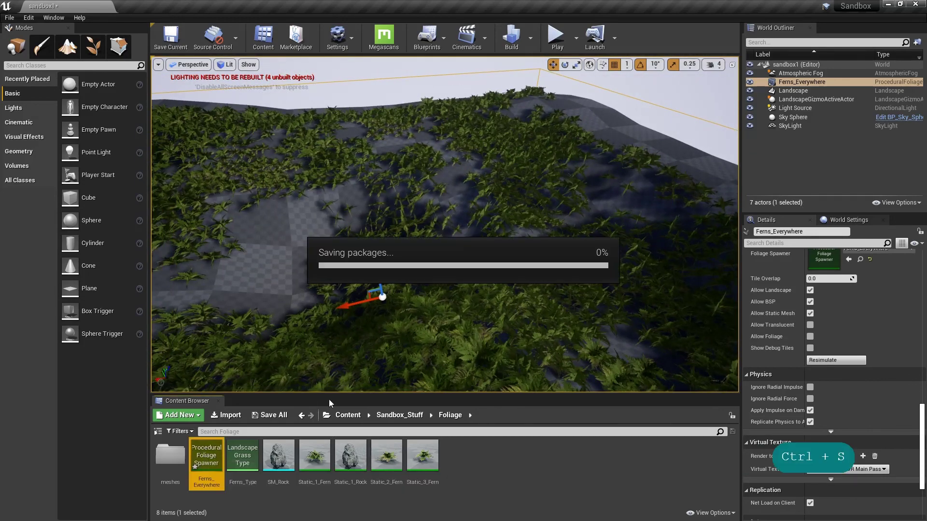